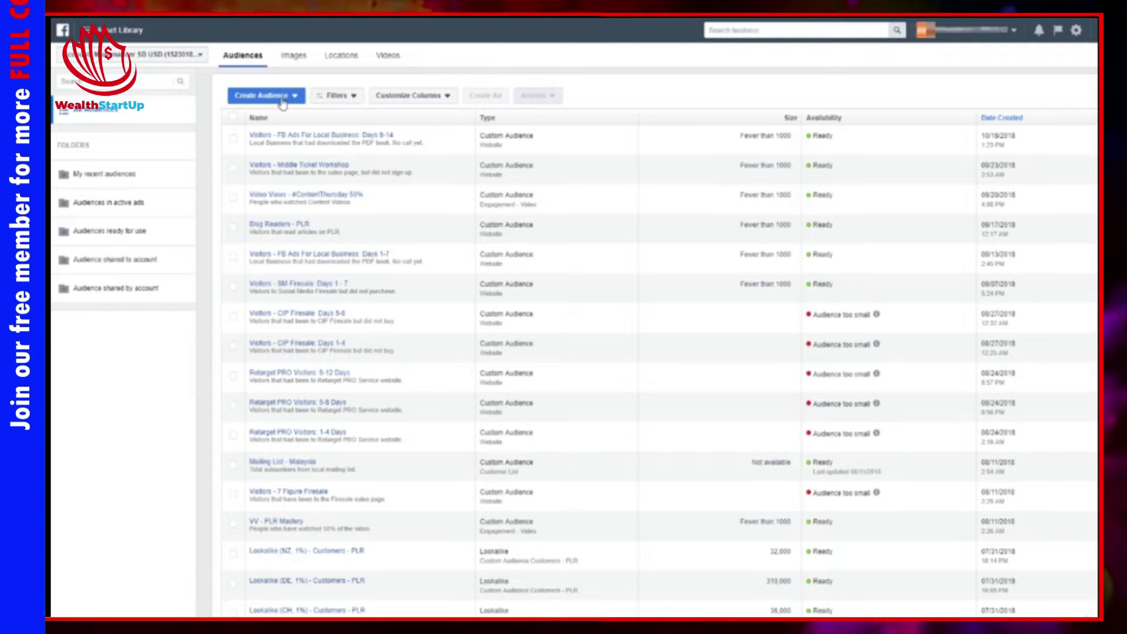
Start a new custom audience from a customer file, adding customers from your own file.
click(280, 101)
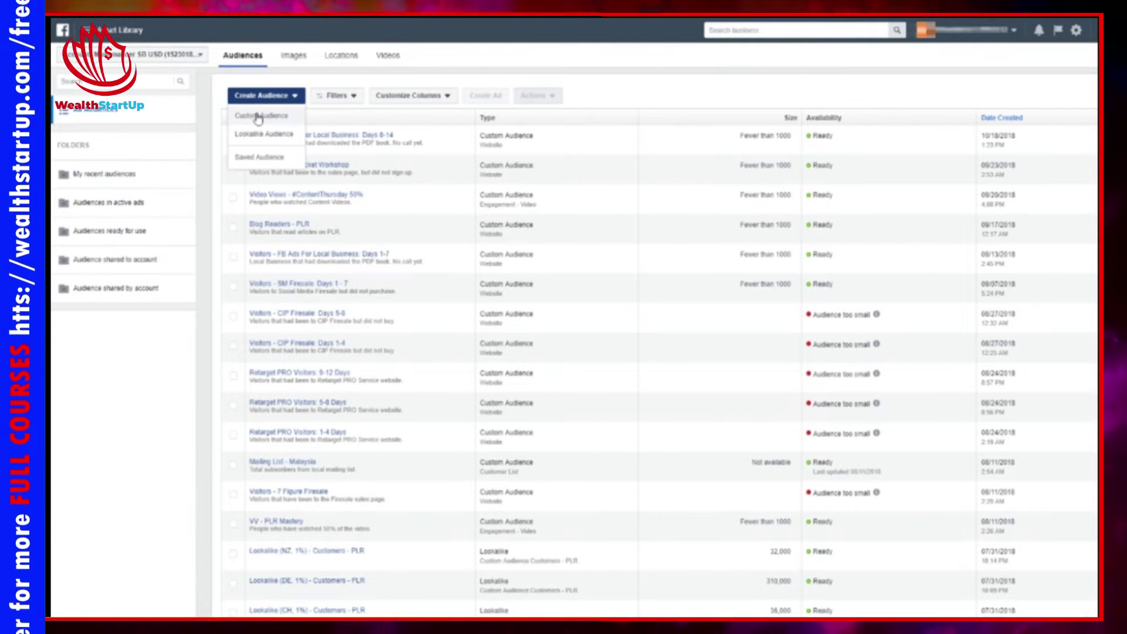
click(258, 116)
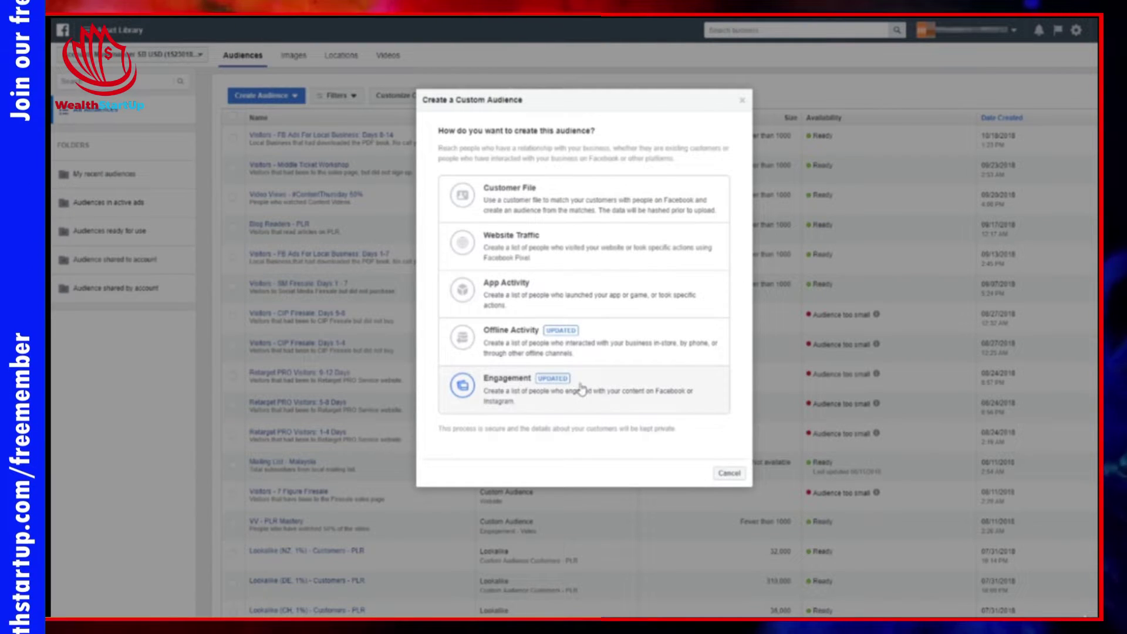
click(470, 194)
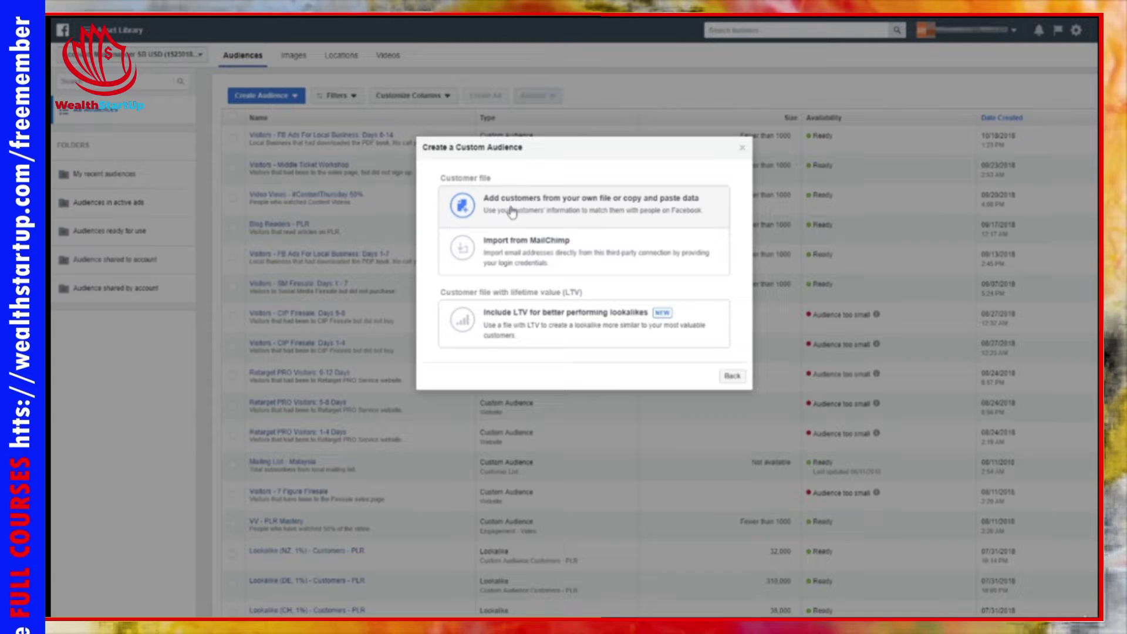
click(550, 212)
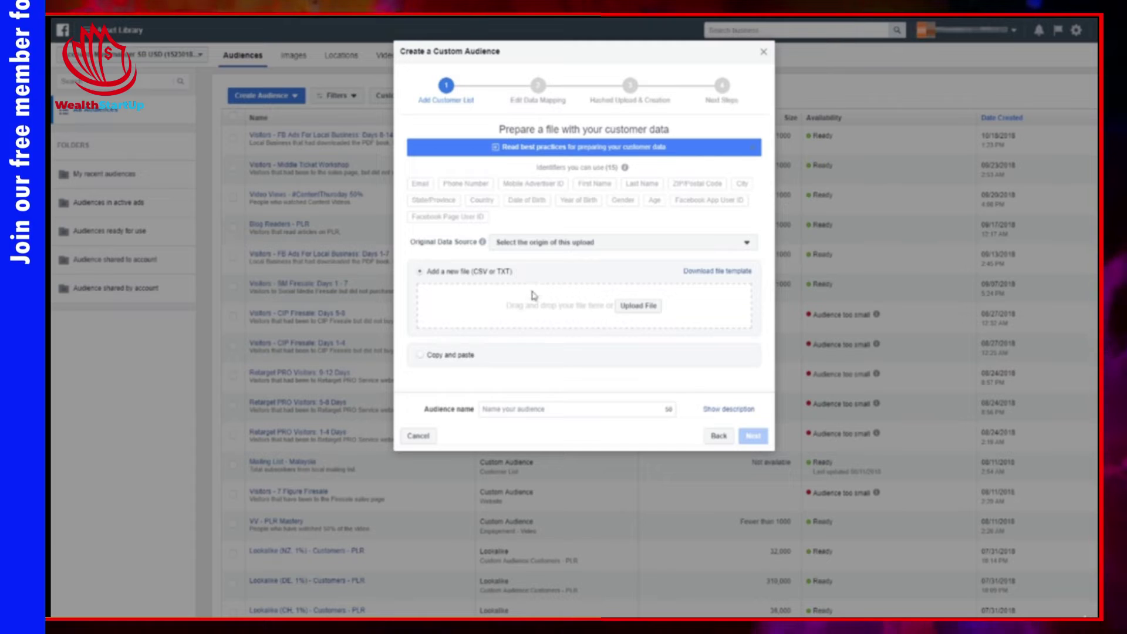
Upload the customer list 5bda9d3f-3280-45cb-9ce1-7e460a8000a1 CSV file from the Desktop.
click(632, 306)
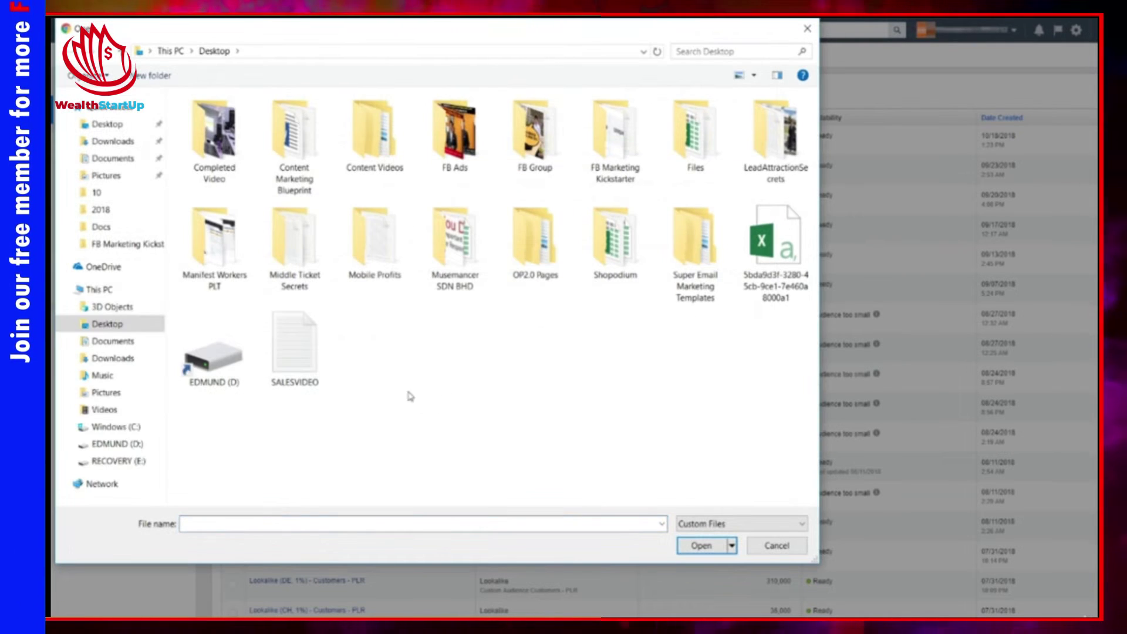
click(772, 269)
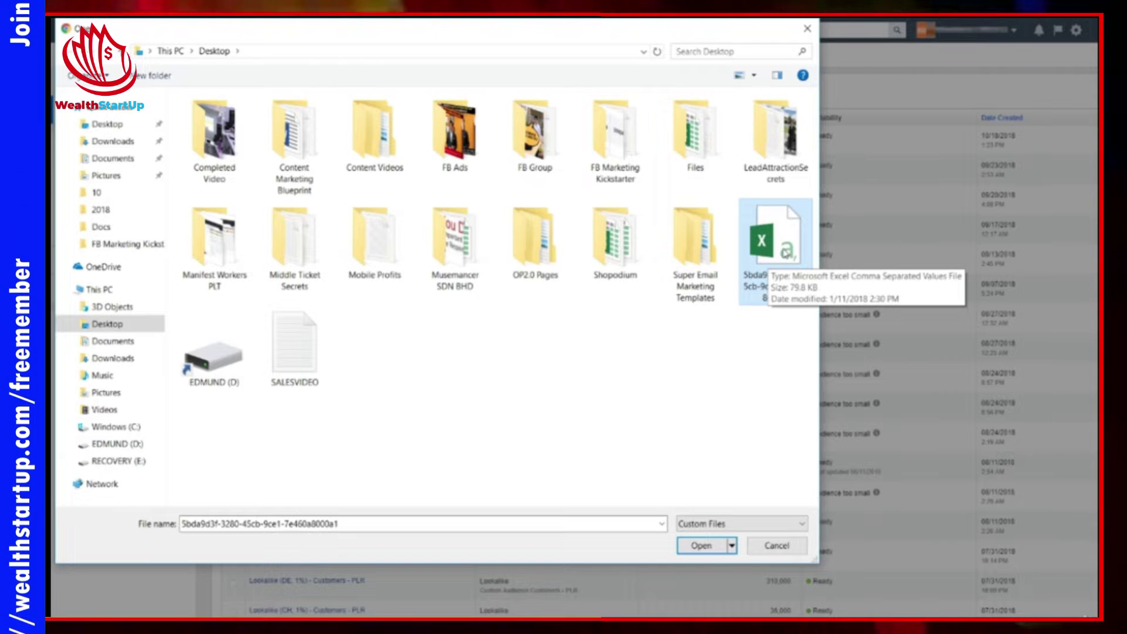
double_click(785, 254)
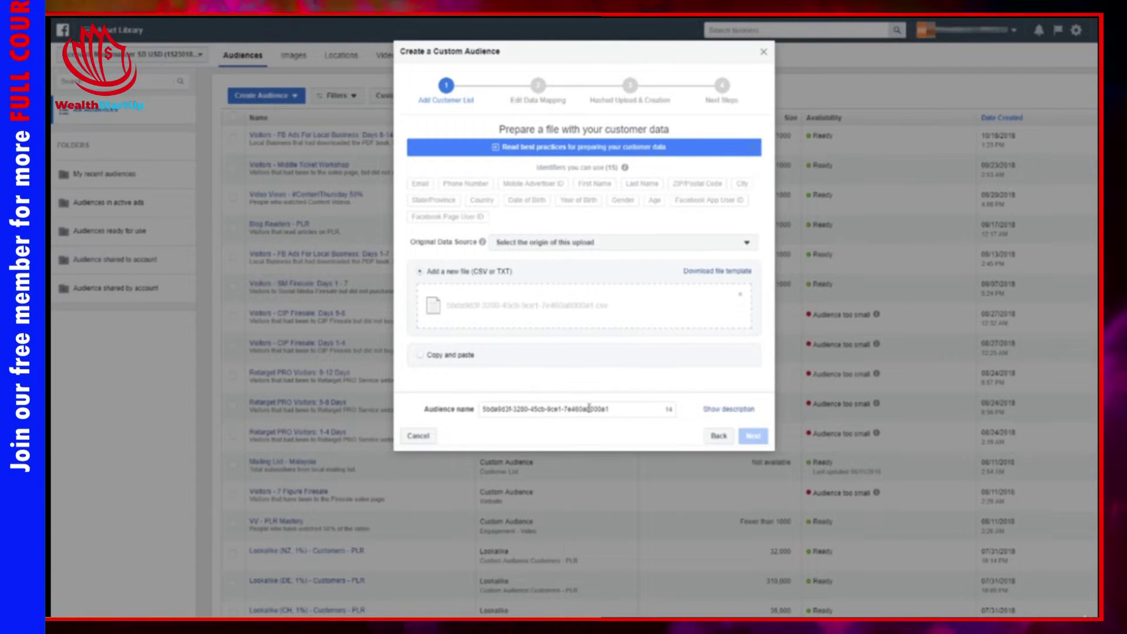
Replace the audience name with "Subscribers - FB Ads Local".
drag(621, 412, 482, 412)
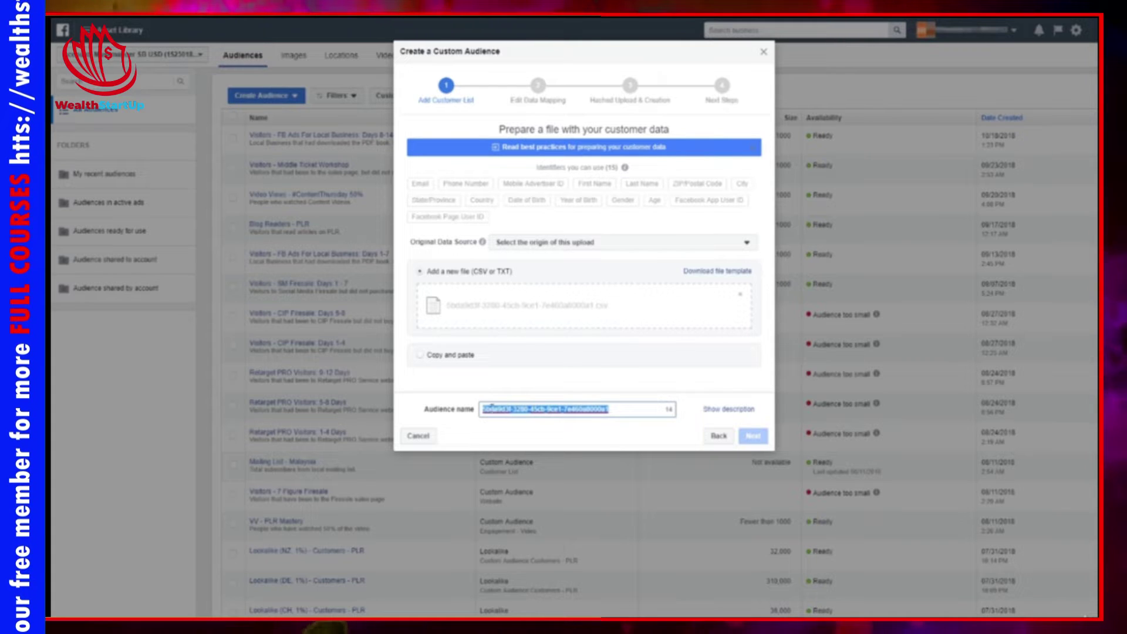
key(BackSpace)
text(Subscribers - FB Ads Local)
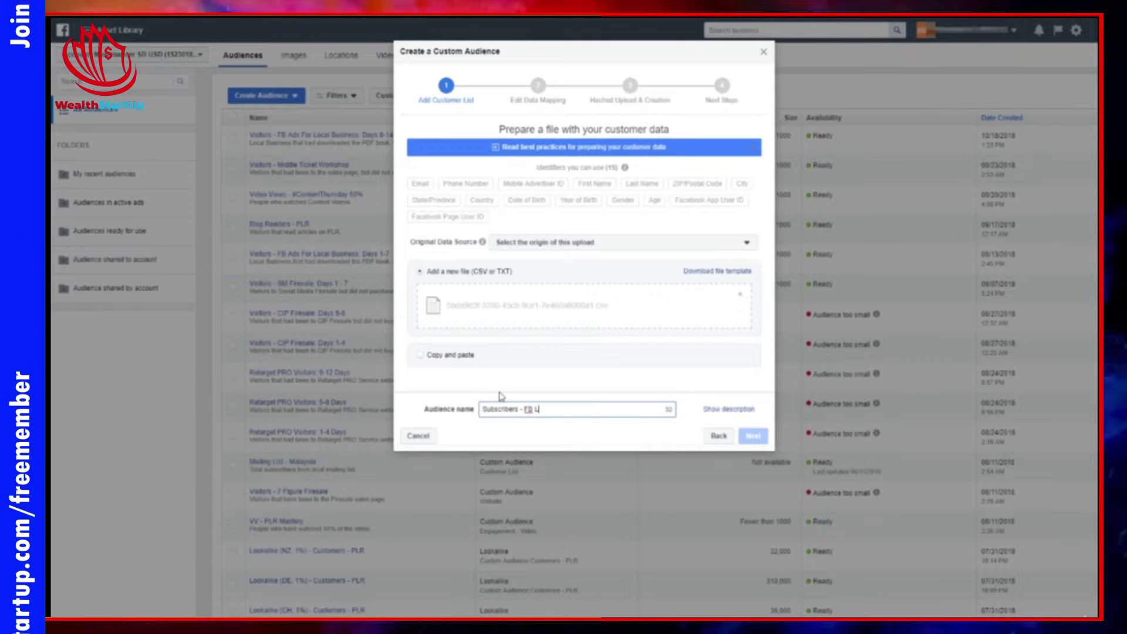
Add the description "People that subscribed to FB Ads Local (Malaysia)." and set the original data source to Directly from customers.
click(713, 409)
text(People)
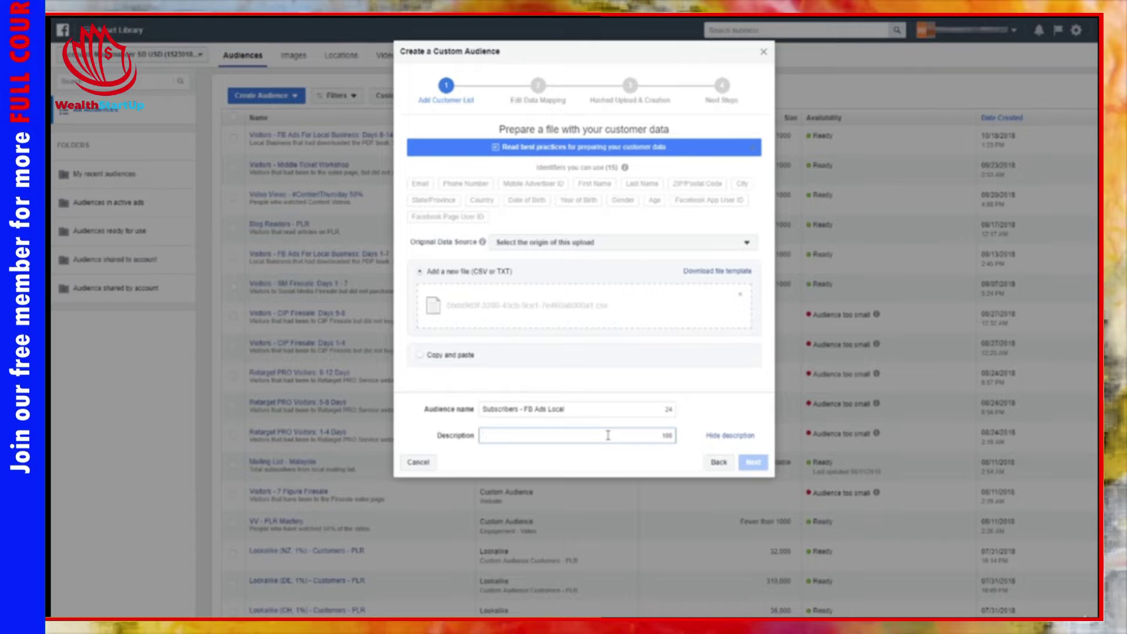
text( that )
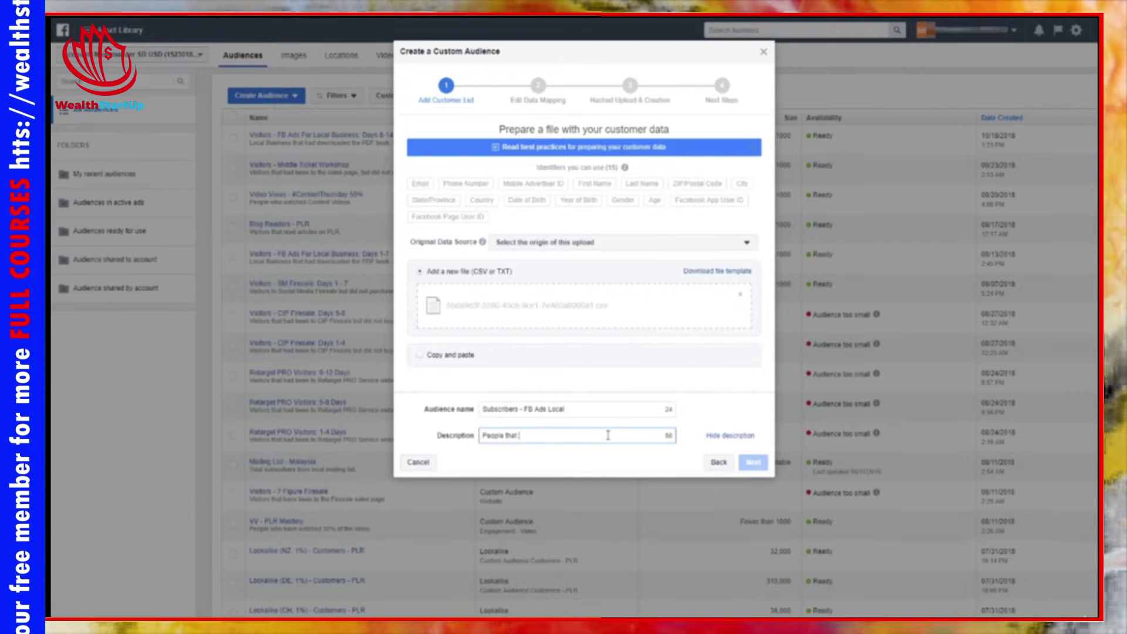
text(subscribed to FB Ads Local (Malaysia)
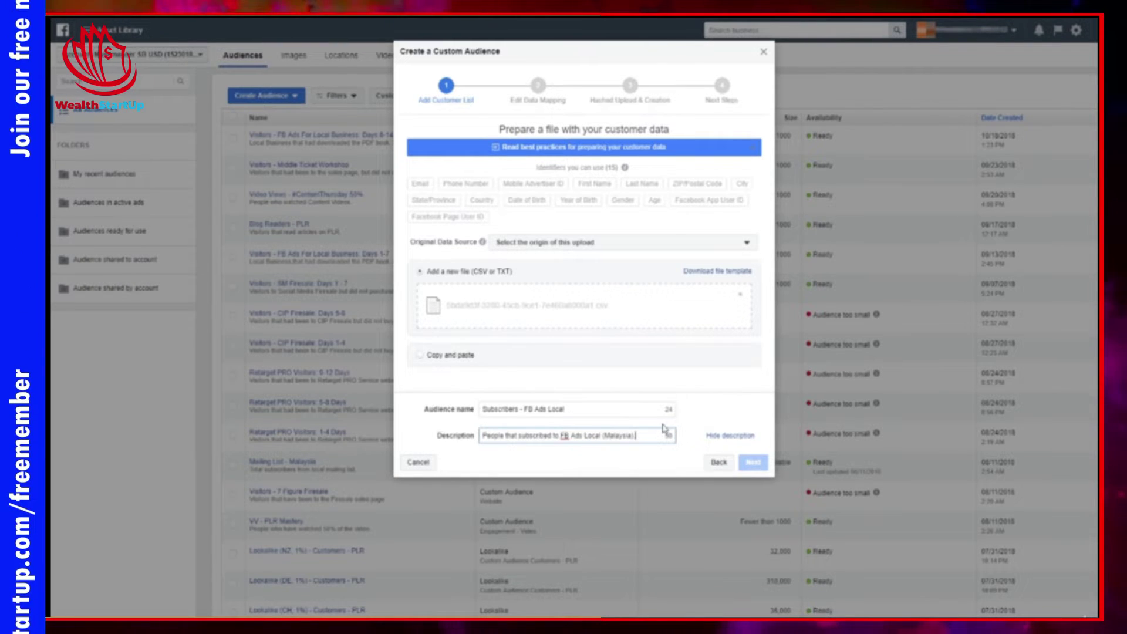
click(702, 403)
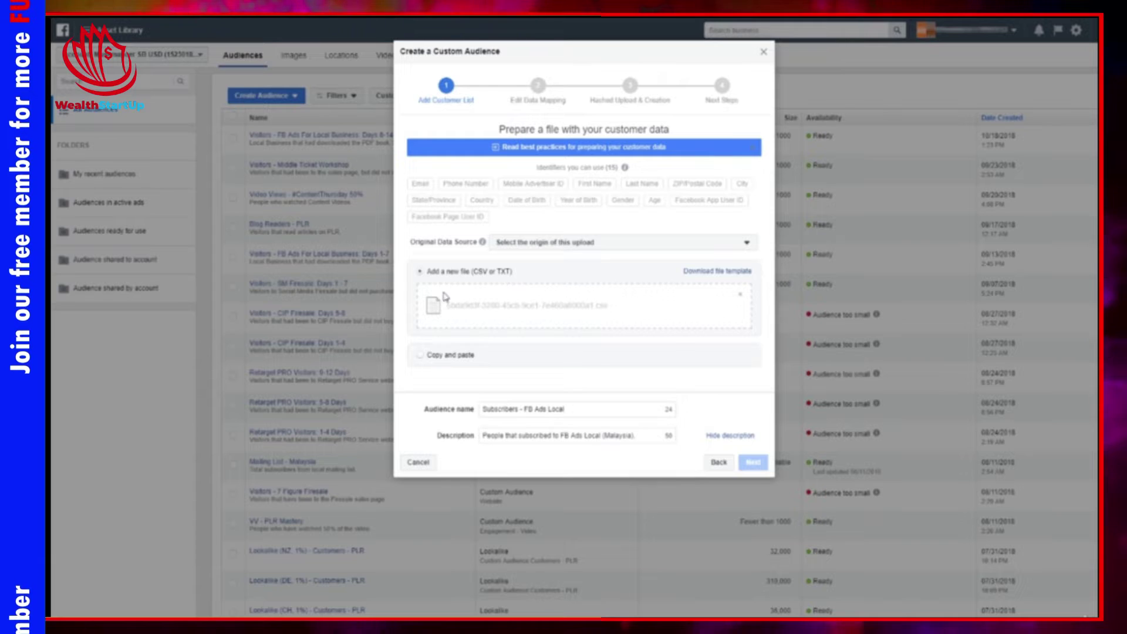
click(525, 250)
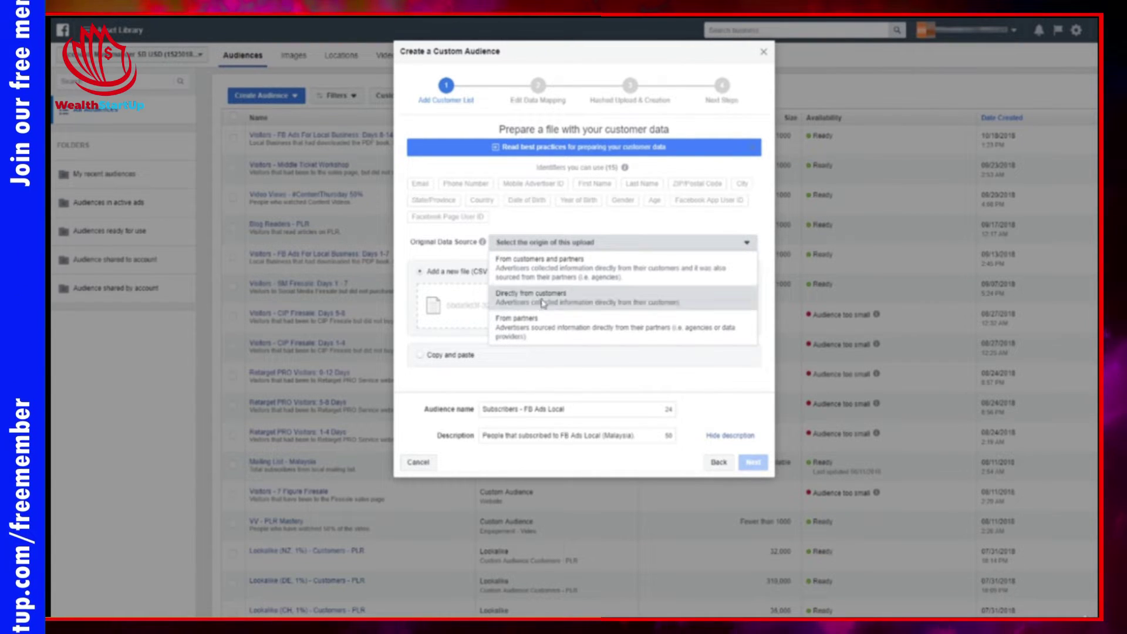
click(538, 299)
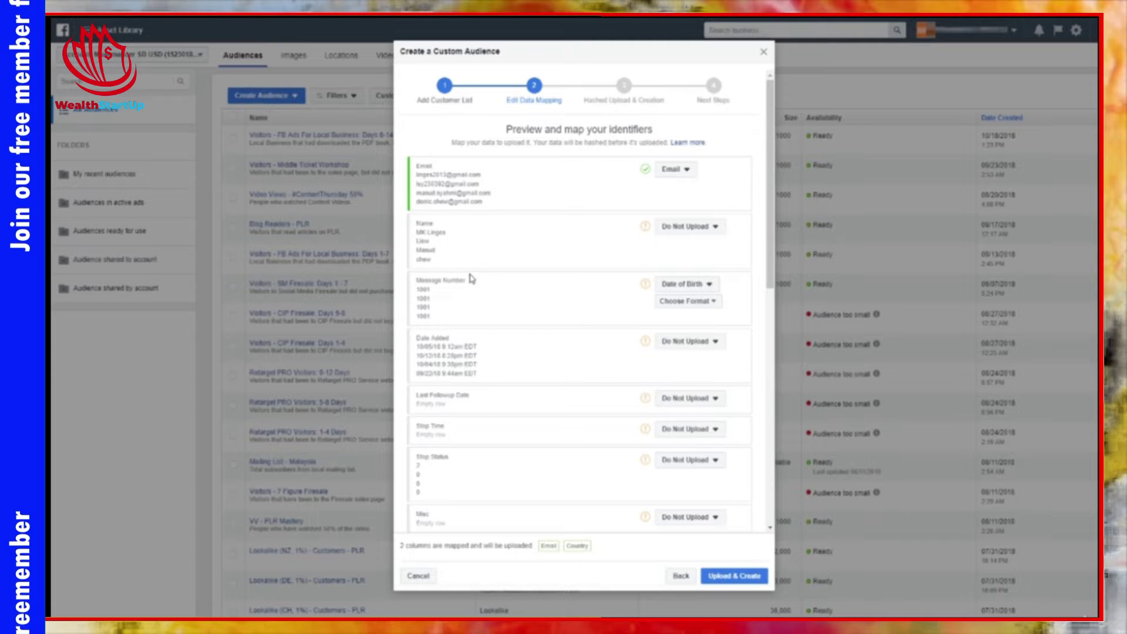
Map the Name column to First Name and set the Message Number column to Do Not Upload.
click(672, 233)
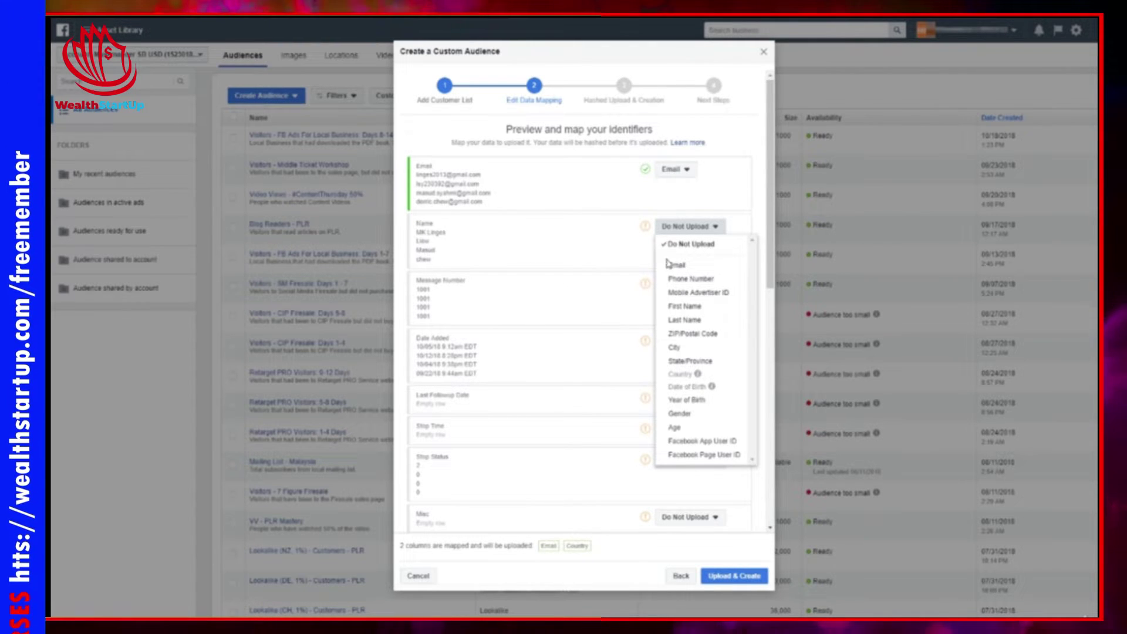
click(692, 309)
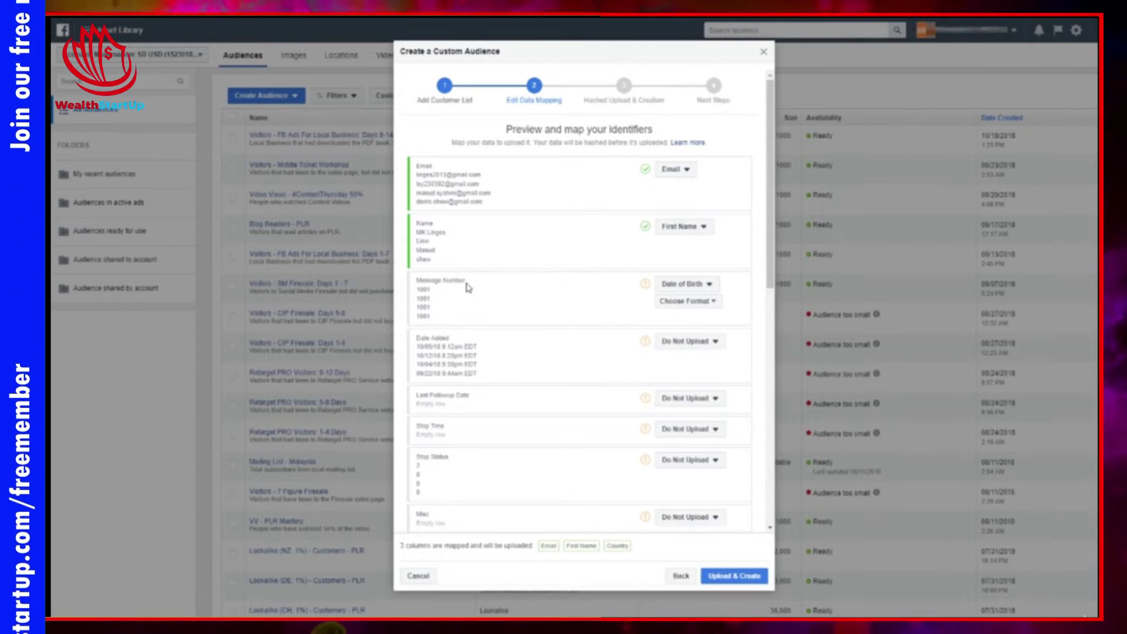
click(681, 284)
click(690, 303)
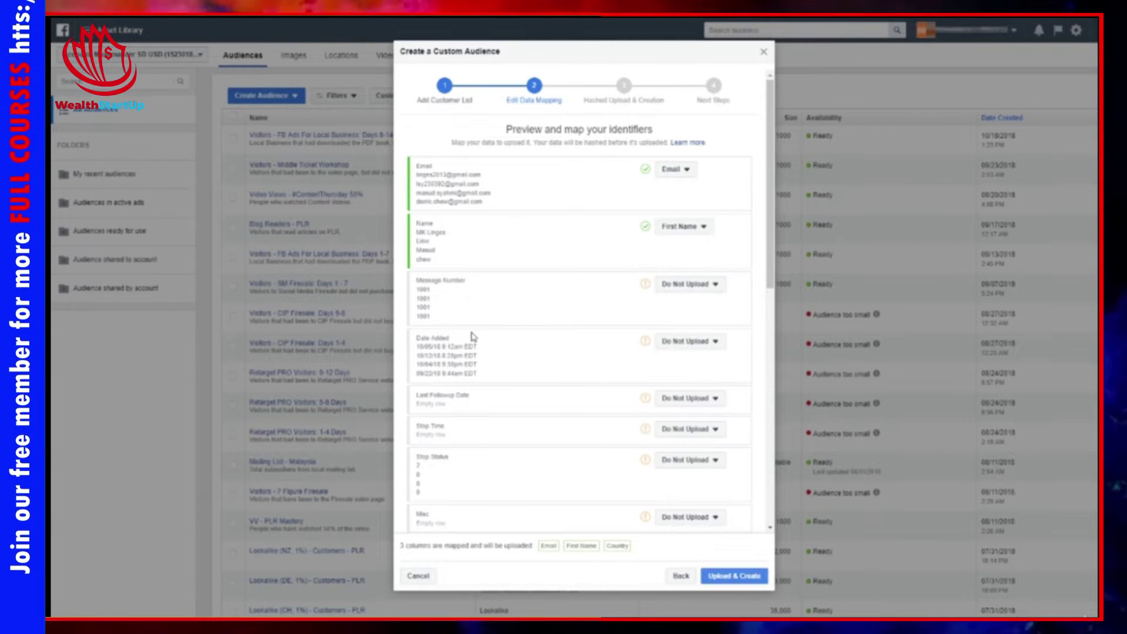
Examine the mapping choices offered for the Date Added, IP Address and Web Form URL columns.
click(688, 341)
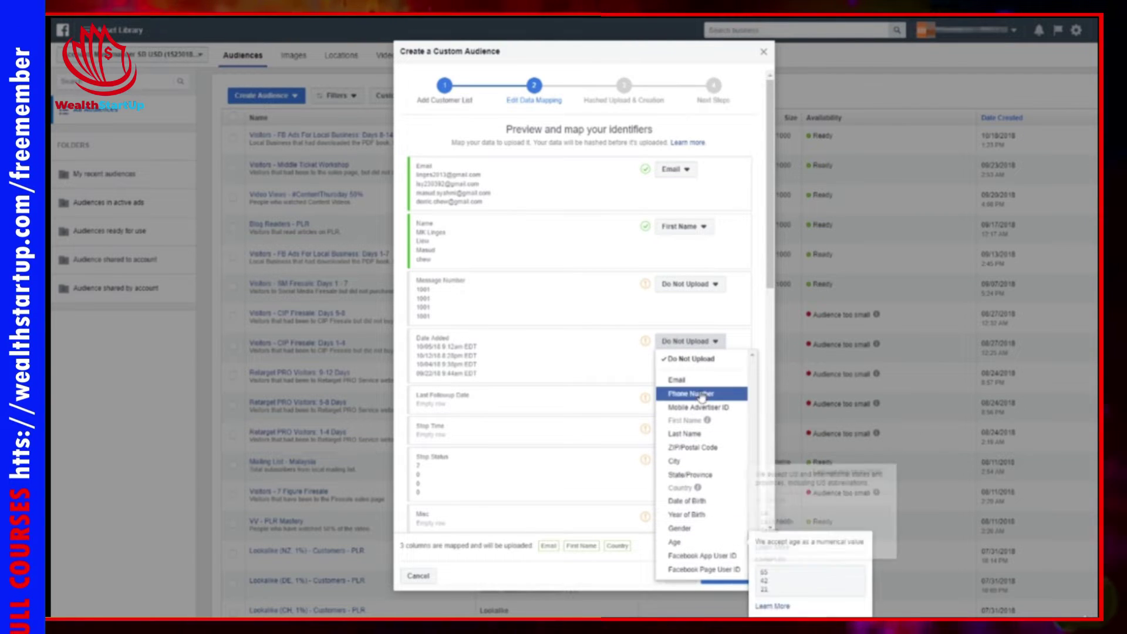
click(597, 361)
scroll(599, 377, down, 4)
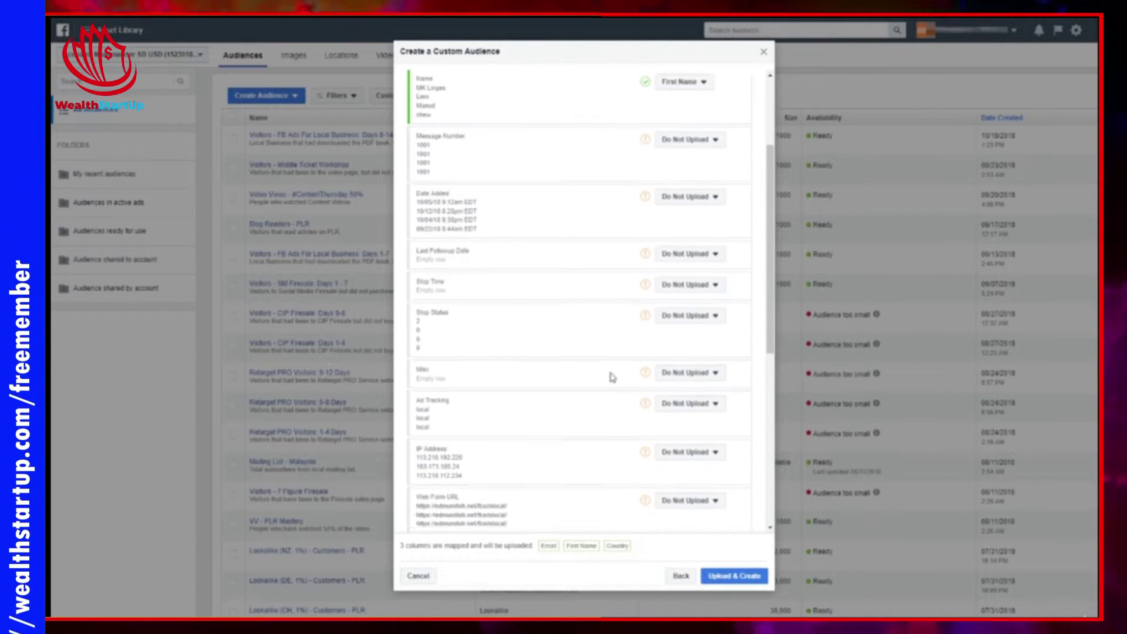
scroll(605, 360, down, 1)
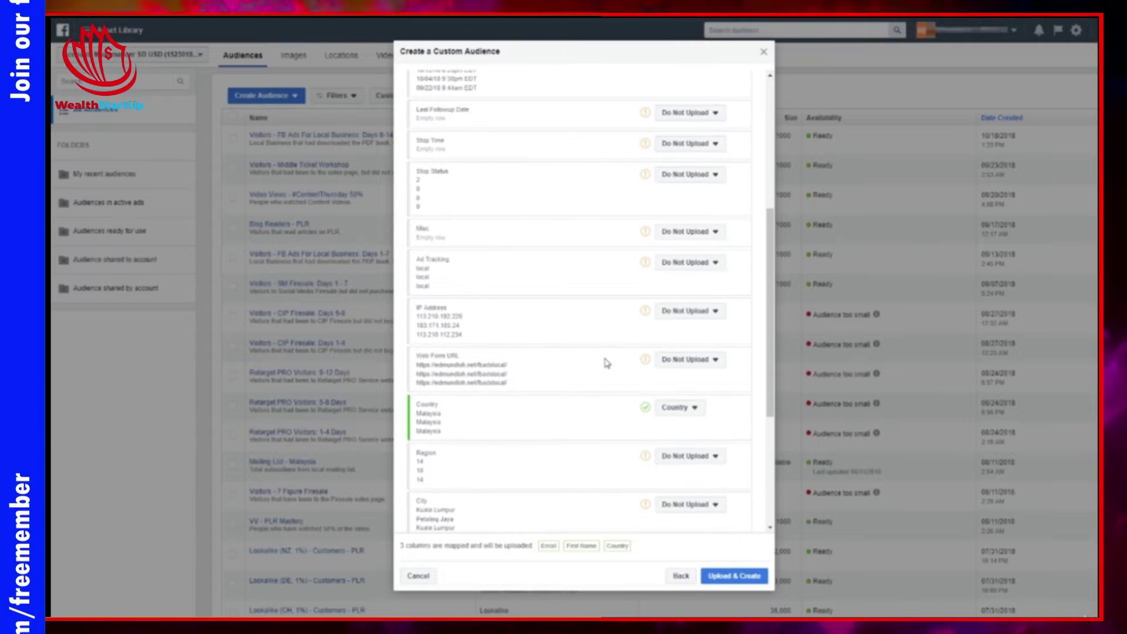
click(674, 311)
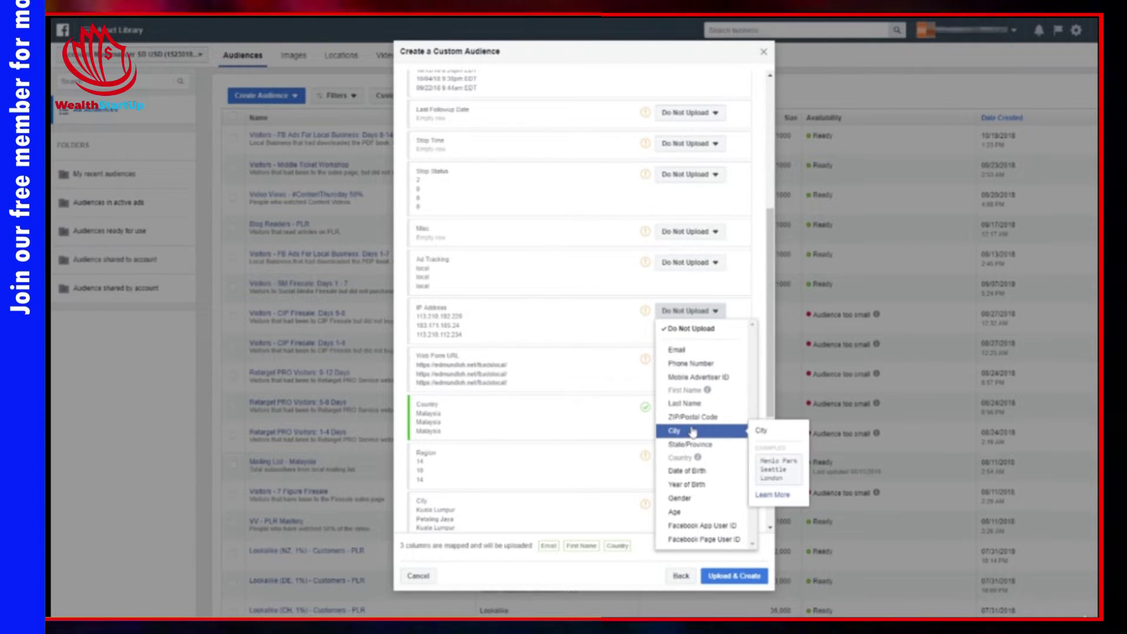
click(559, 322)
click(681, 360)
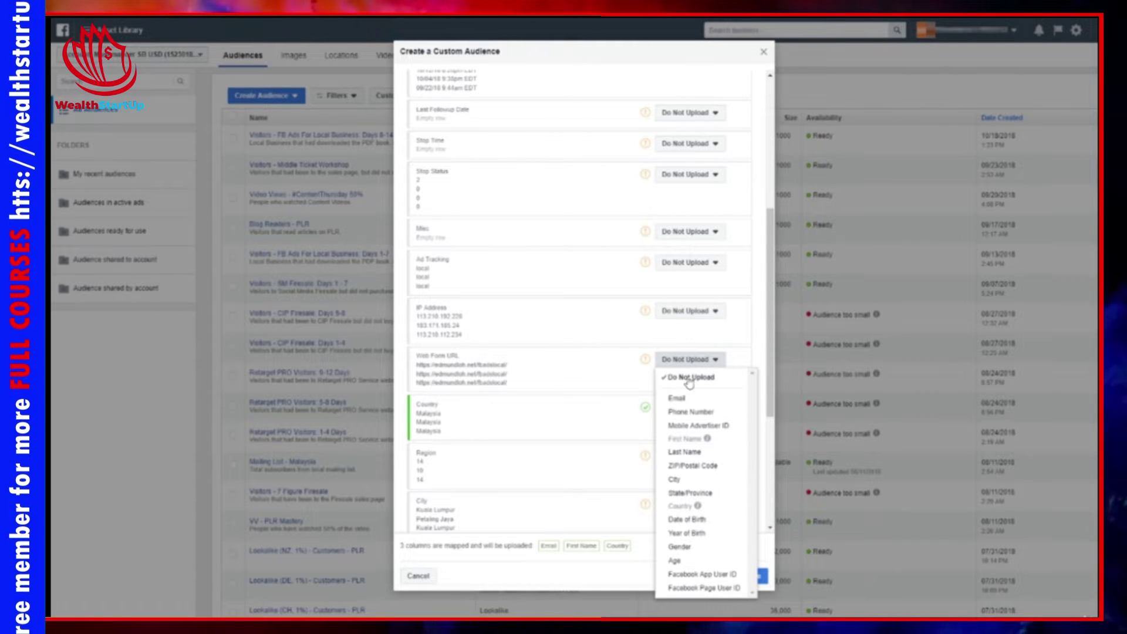
click(591, 406)
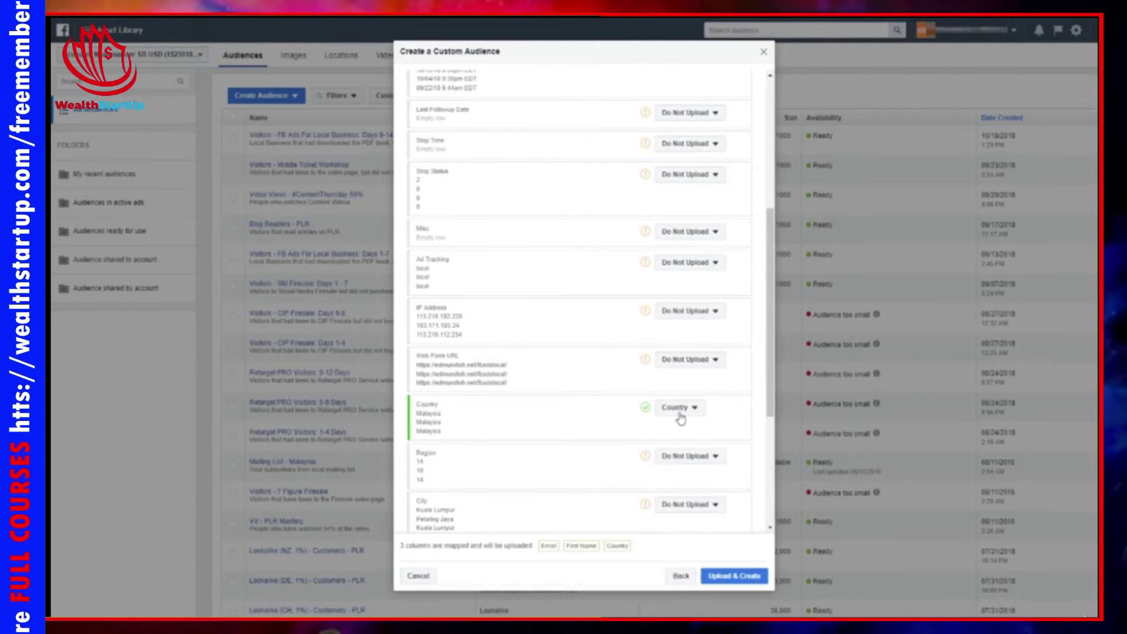
Map the City column to City and the Postal Code column to ZIP/Postal Code.
scroll(681, 405, down, 2)
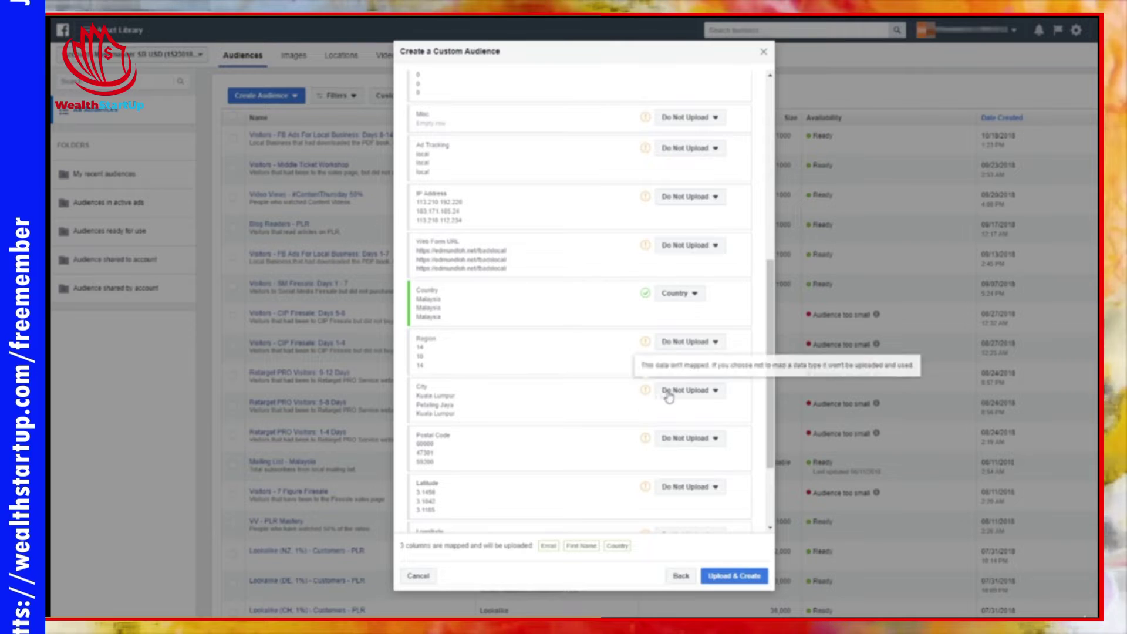
click(686, 390)
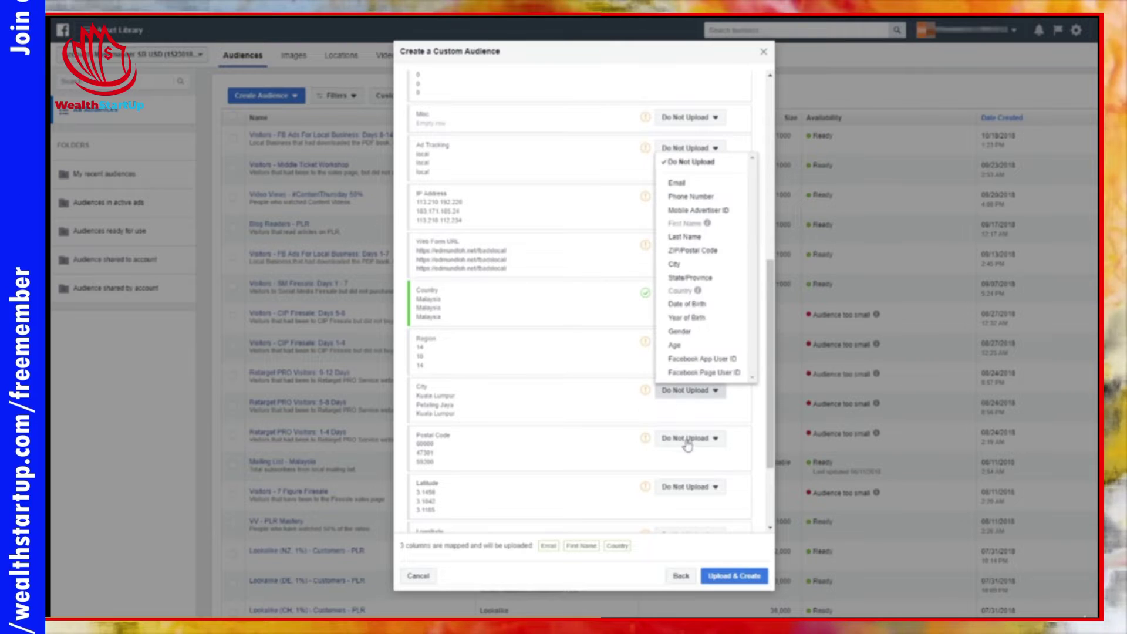
click(702, 268)
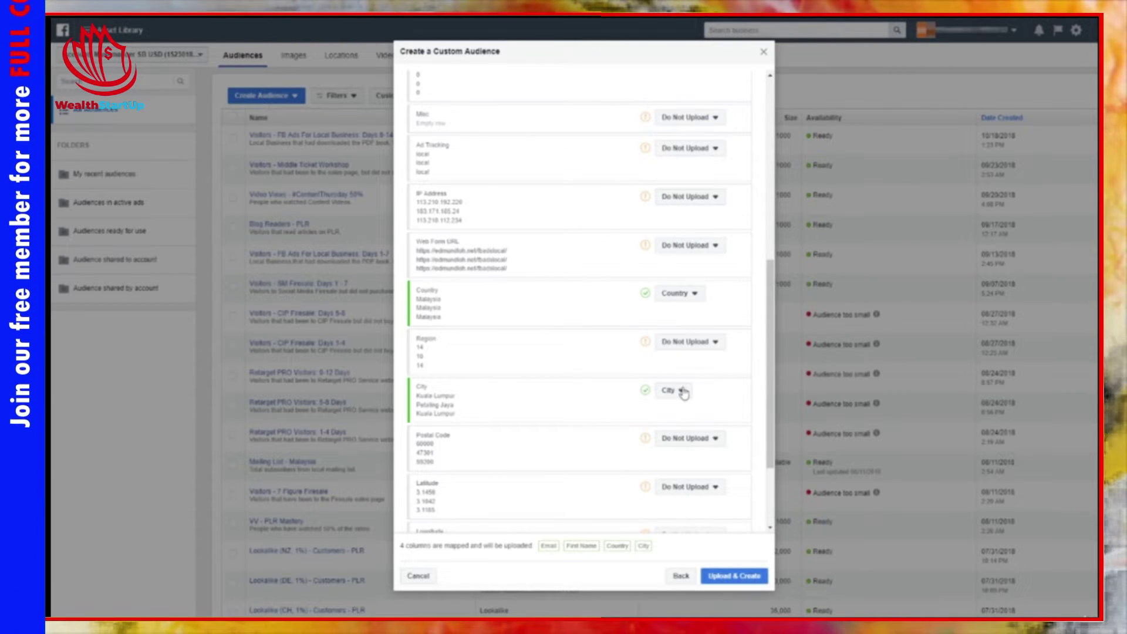
scroll(656, 402, down, 2)
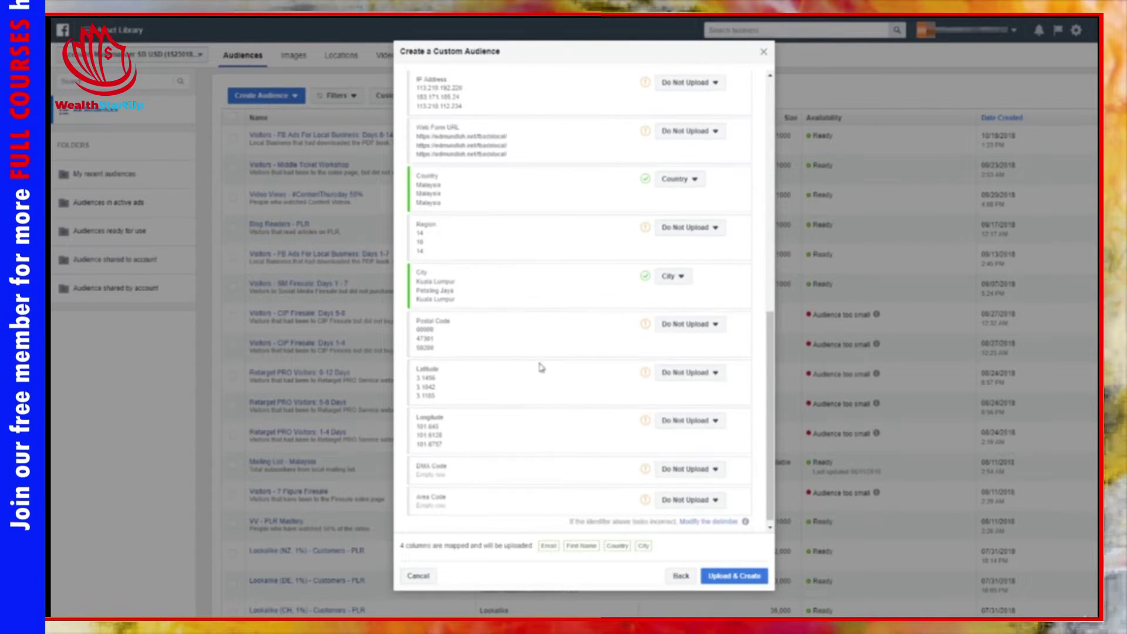
click(677, 326)
click(693, 430)
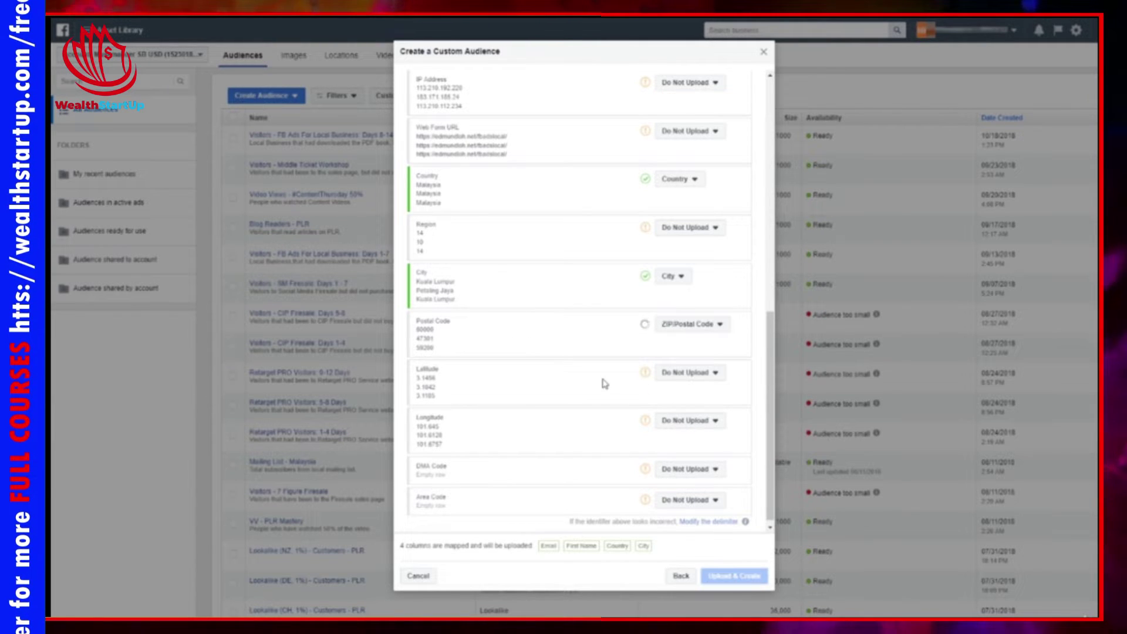
scroll(592, 370, down, 1)
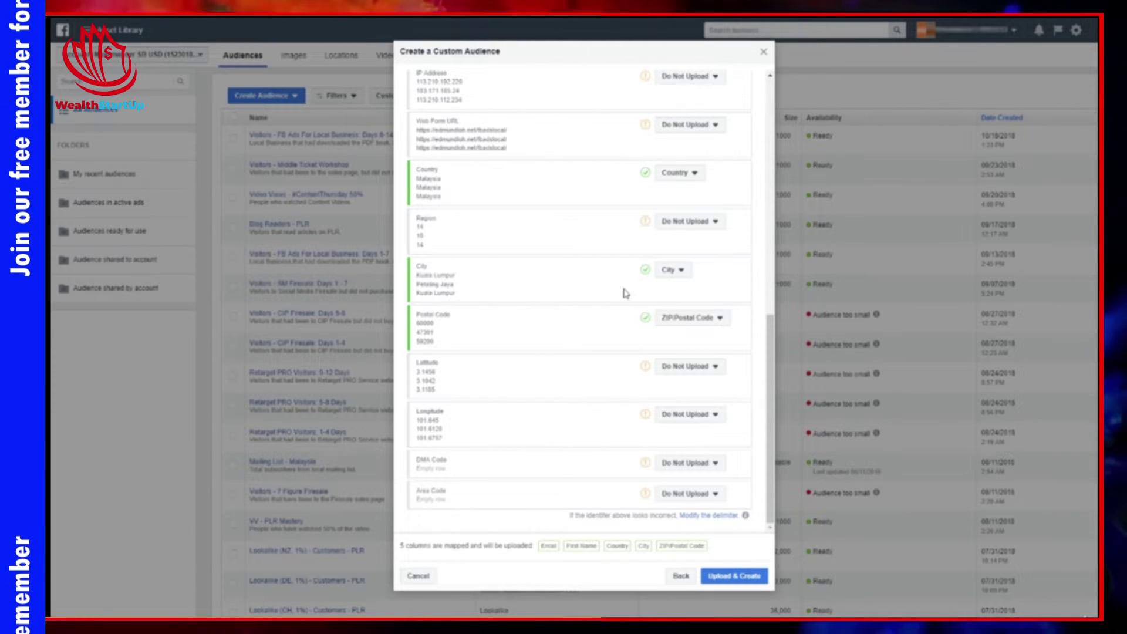
Review the column mappings, upload the data to create the custom audience, and return to the audience list.
scroll(693, 277, up, 6)
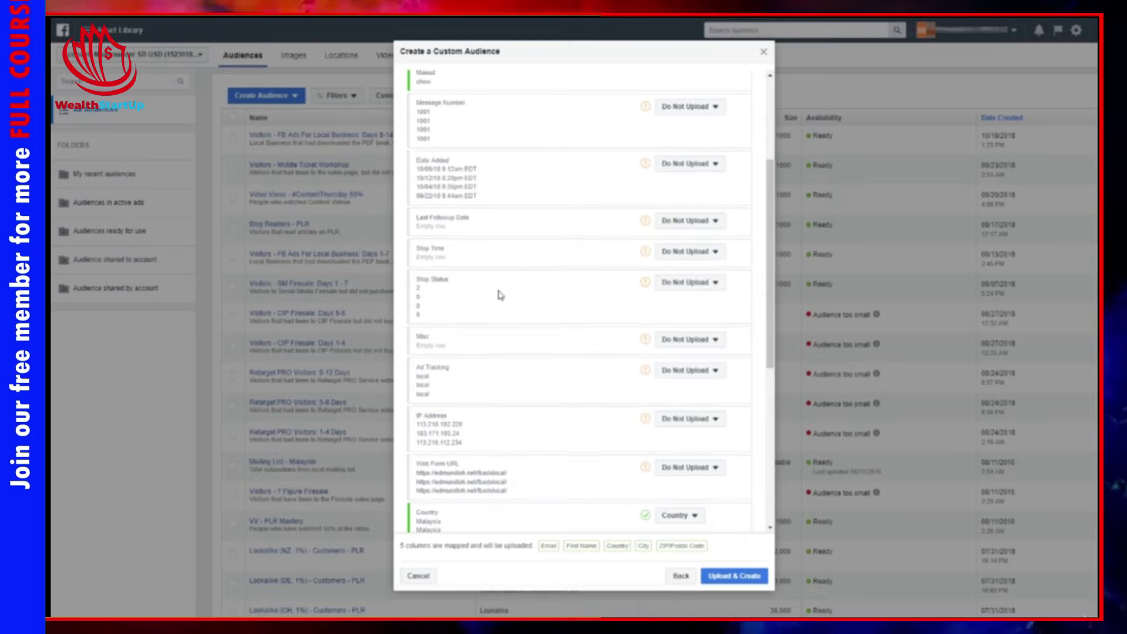
scroll(626, 344, down, 6)
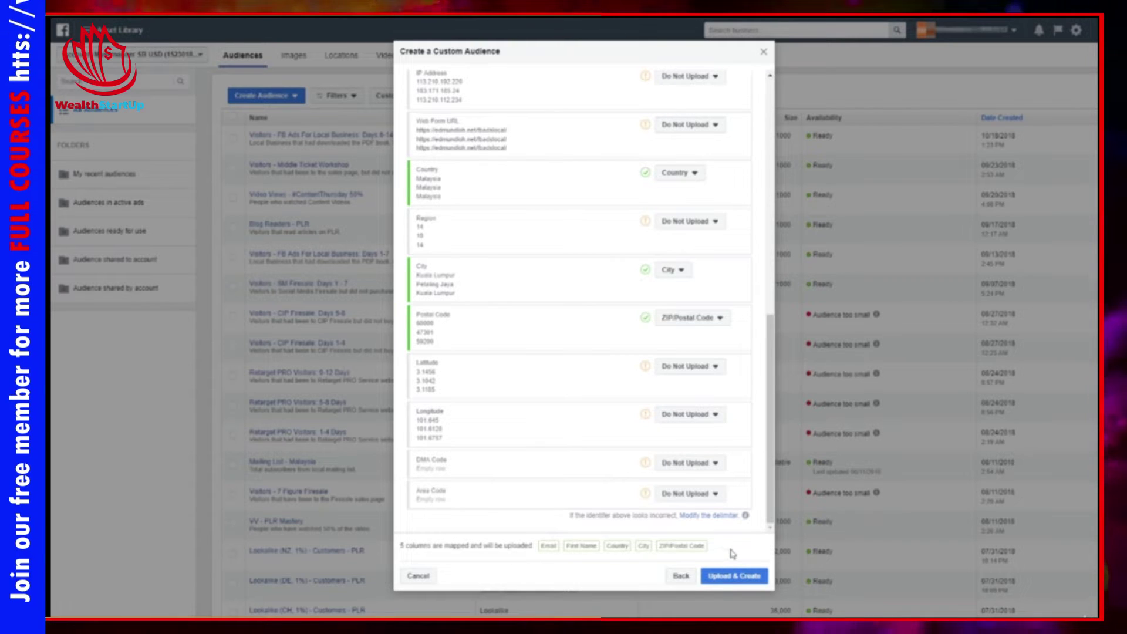
click(728, 581)
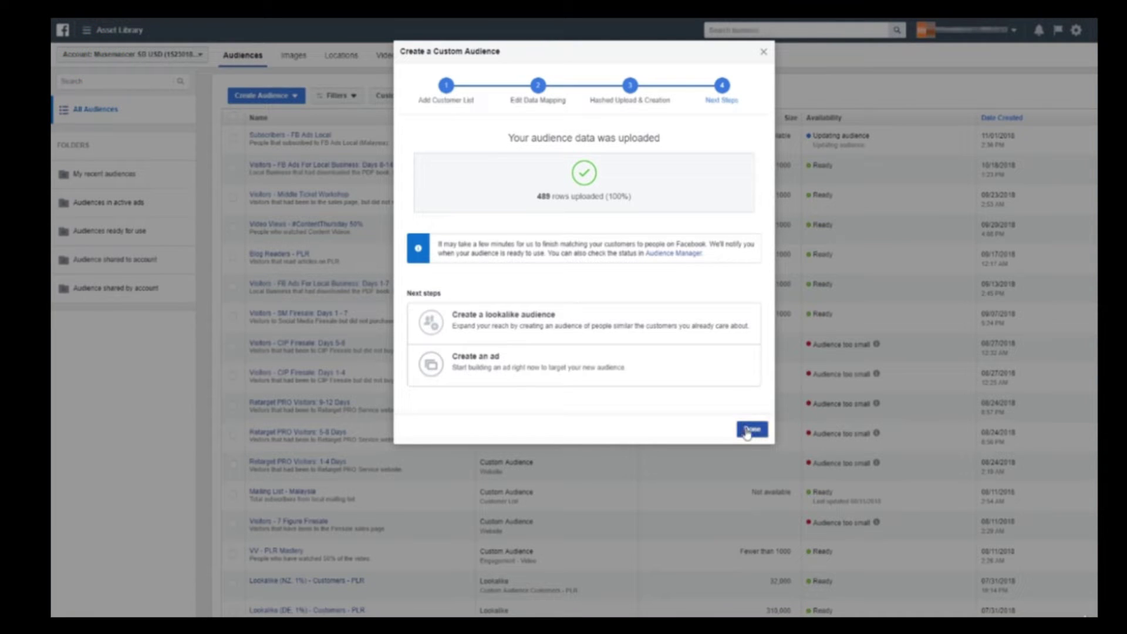
click(747, 432)
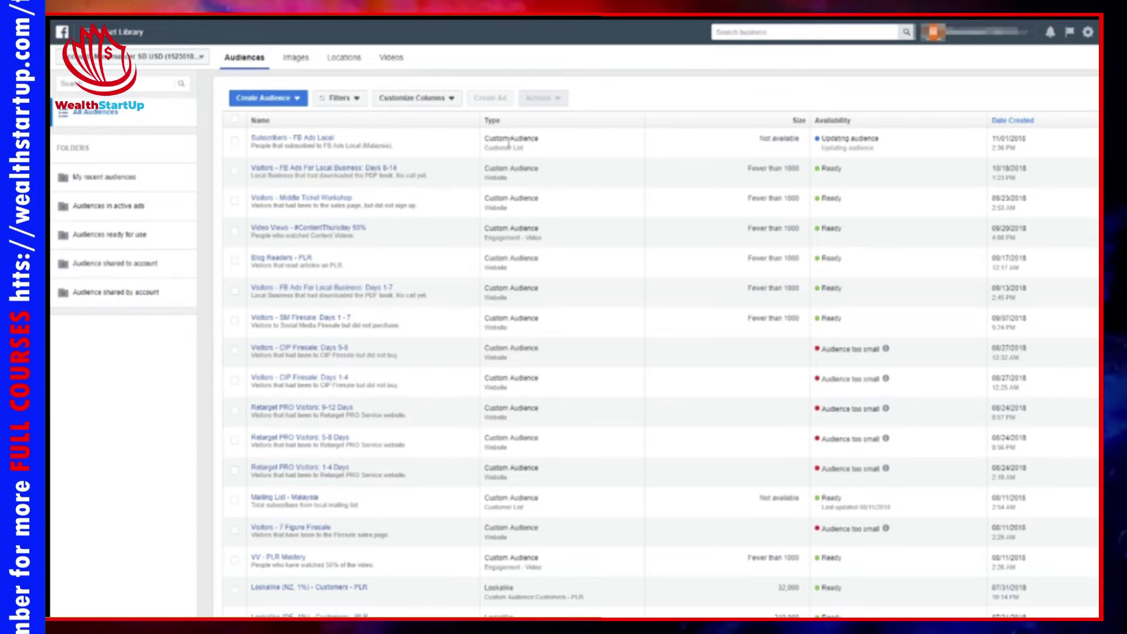
mouse_move(300, 145)
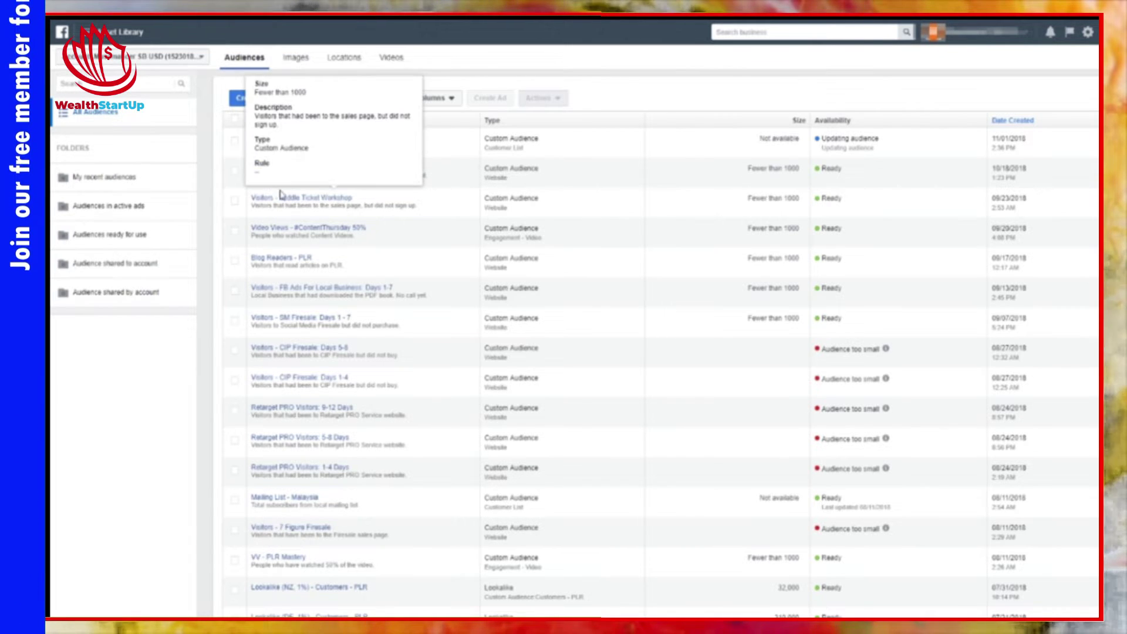
Examine the details of the Lookalike (NZ, 1%) - Customers - PLR audience, including its name and size, and close them.
click(234, 142)
click(234, 142)
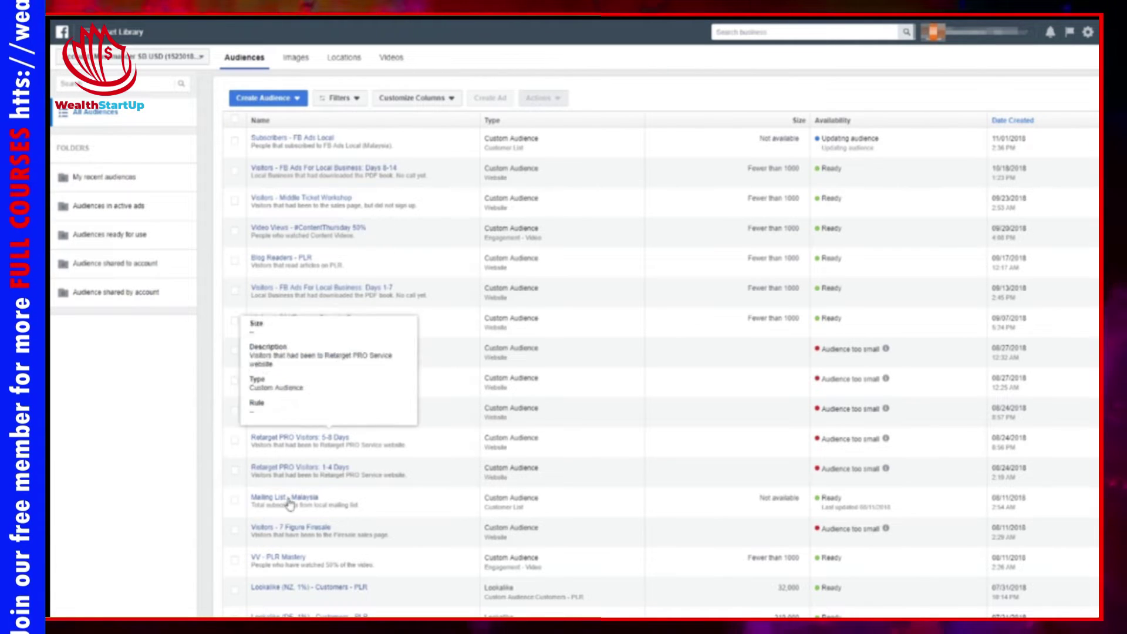
click(237, 591)
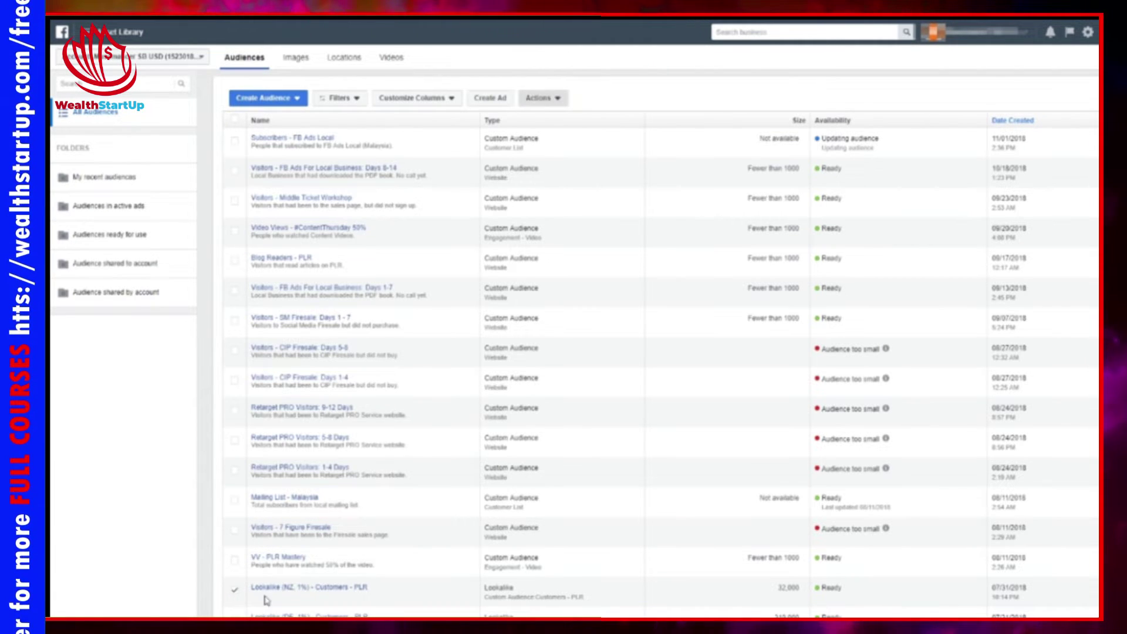
click(314, 588)
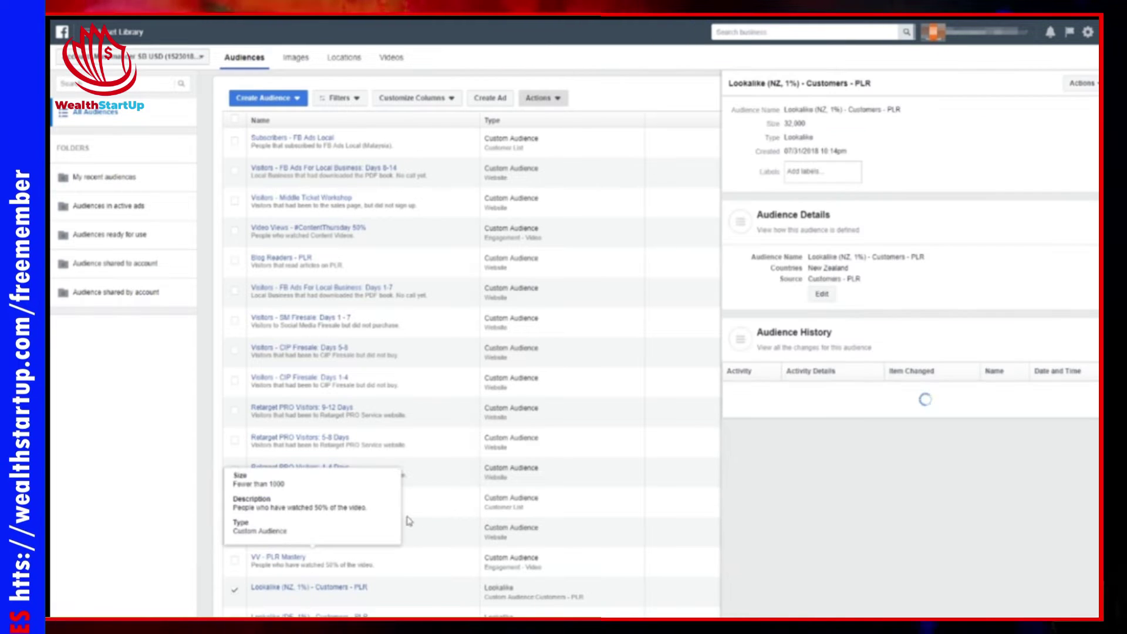
click(822, 295)
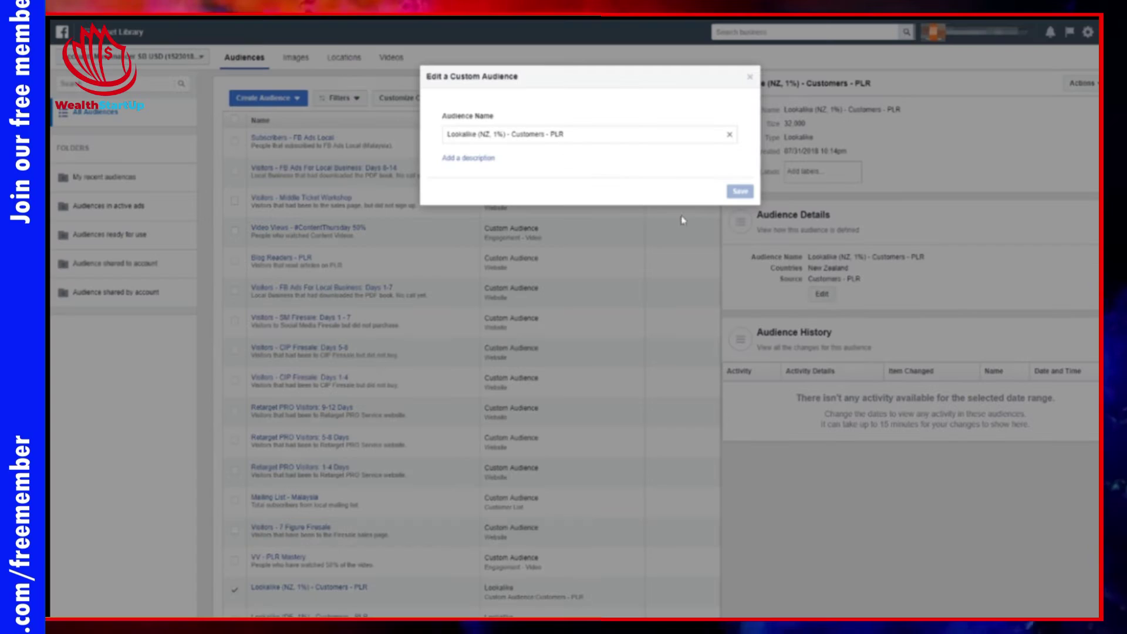
click(750, 79)
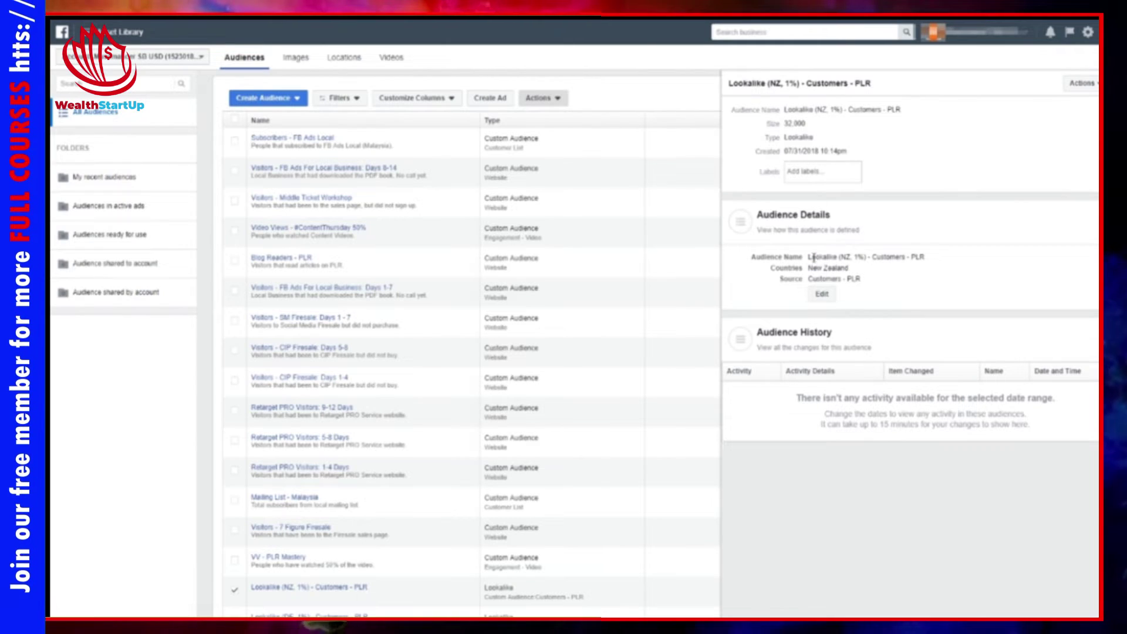
drag(807, 257, 841, 259)
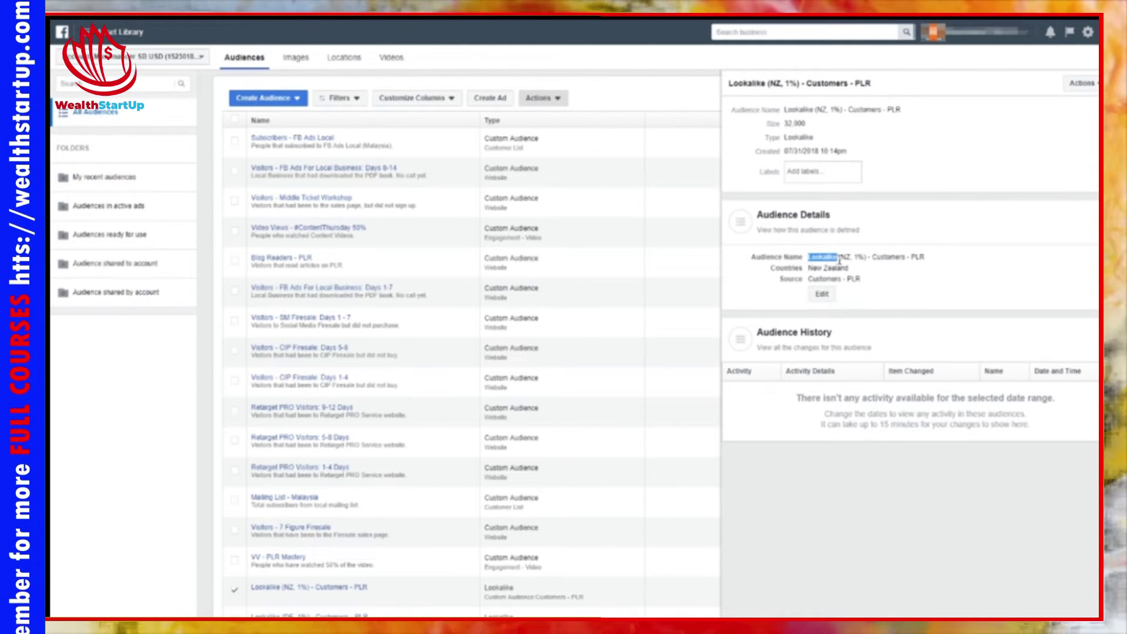
click(844, 265)
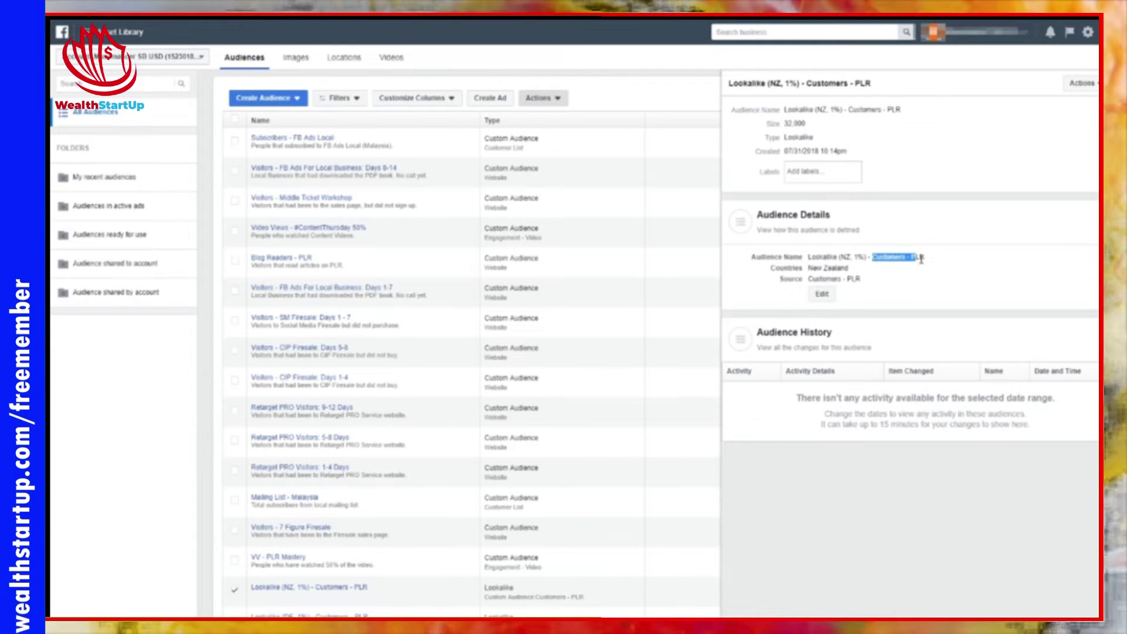
click(787, 122)
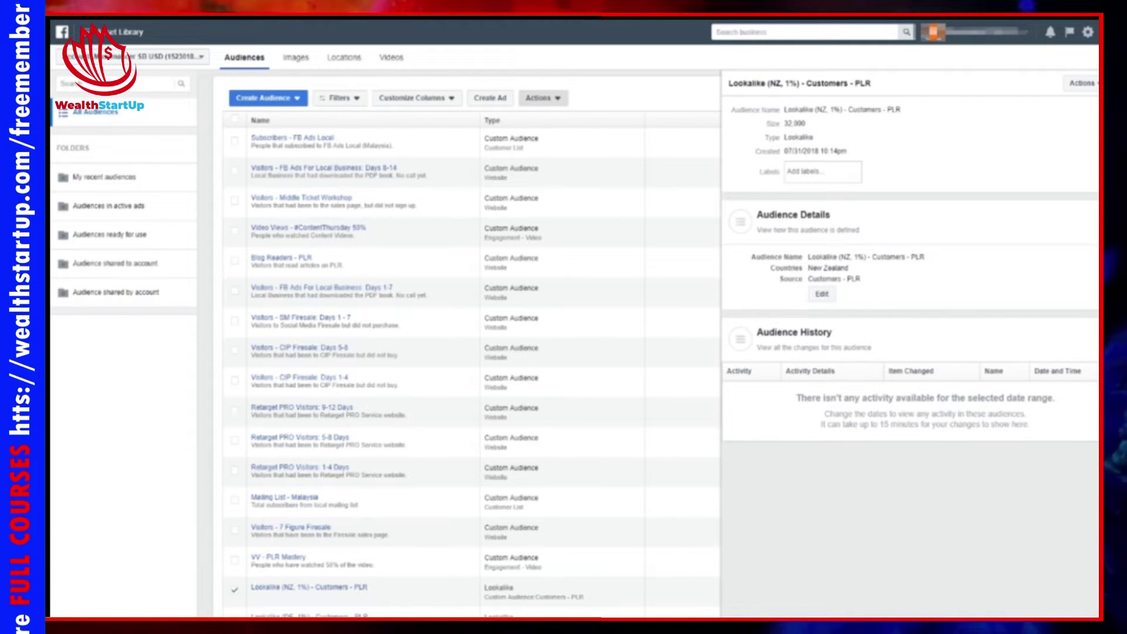
click(623, 167)
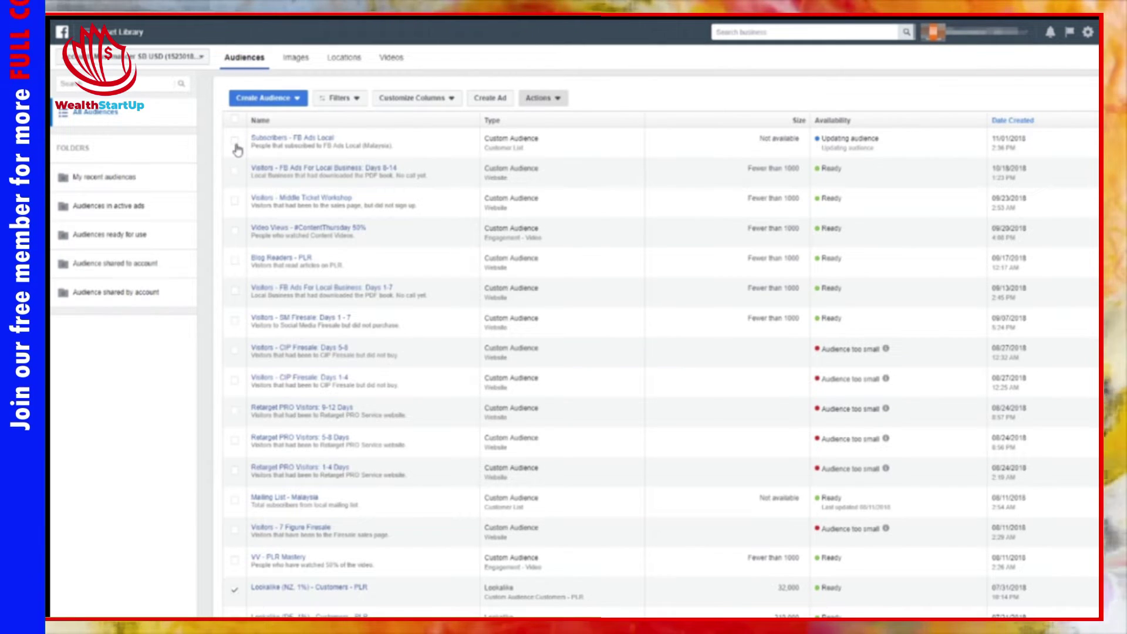
Start a new lookalike audience and choose the Subscribers - FB Ads Local custom audience from the other sources as its source.
click(256, 99)
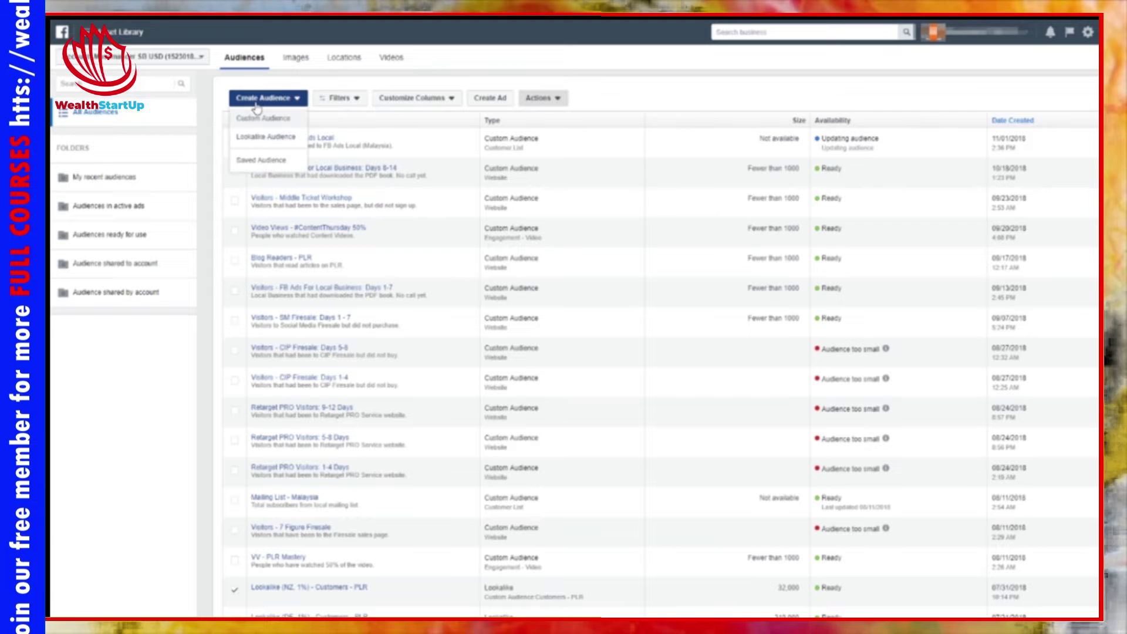
click(257, 99)
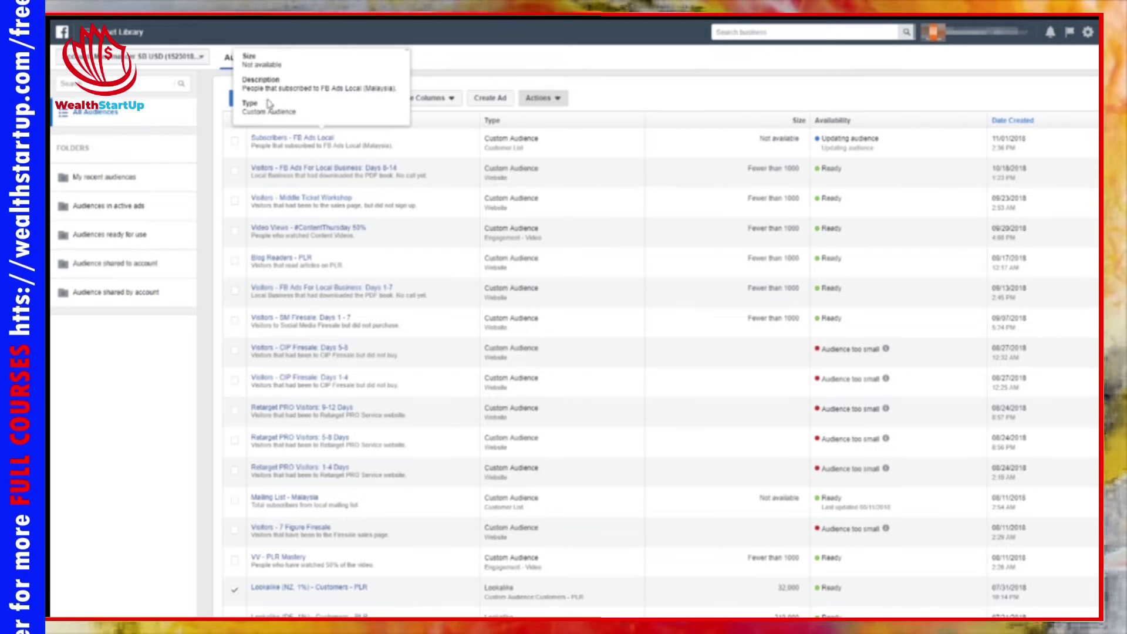
click(233, 101)
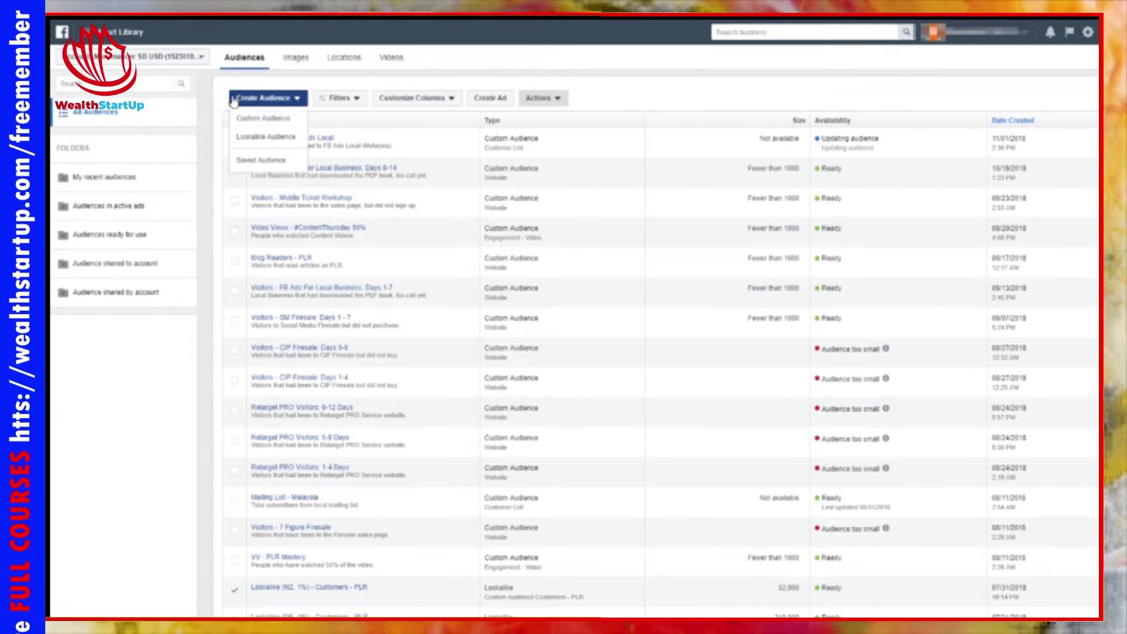
click(251, 140)
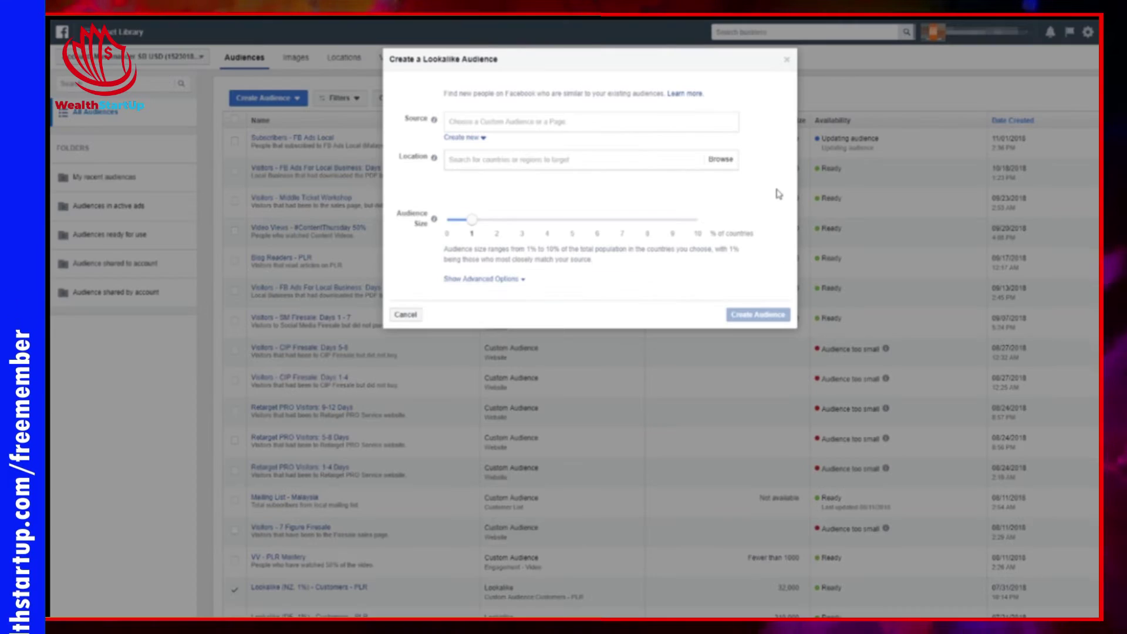
click(599, 122)
click(567, 146)
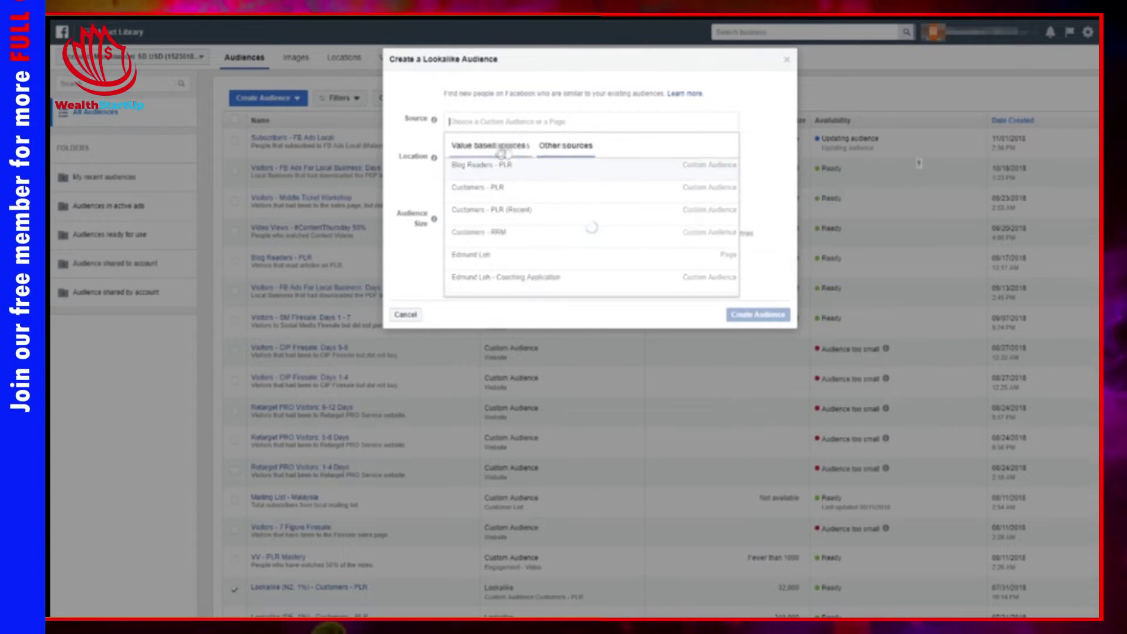
click(509, 147)
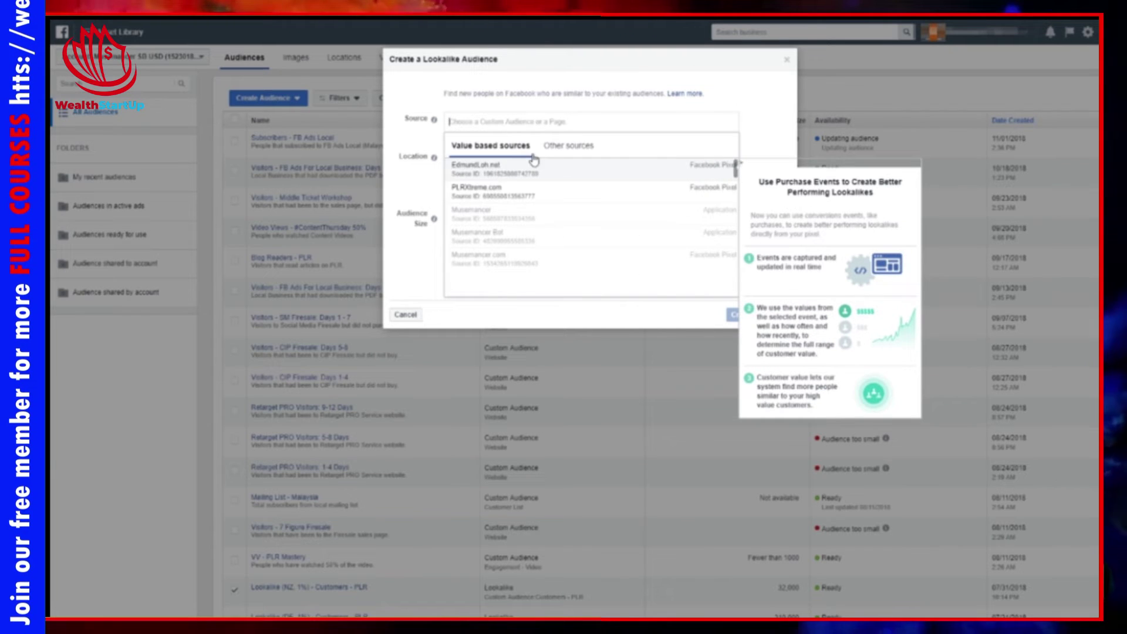
click(564, 152)
scroll(550, 190, down, 2)
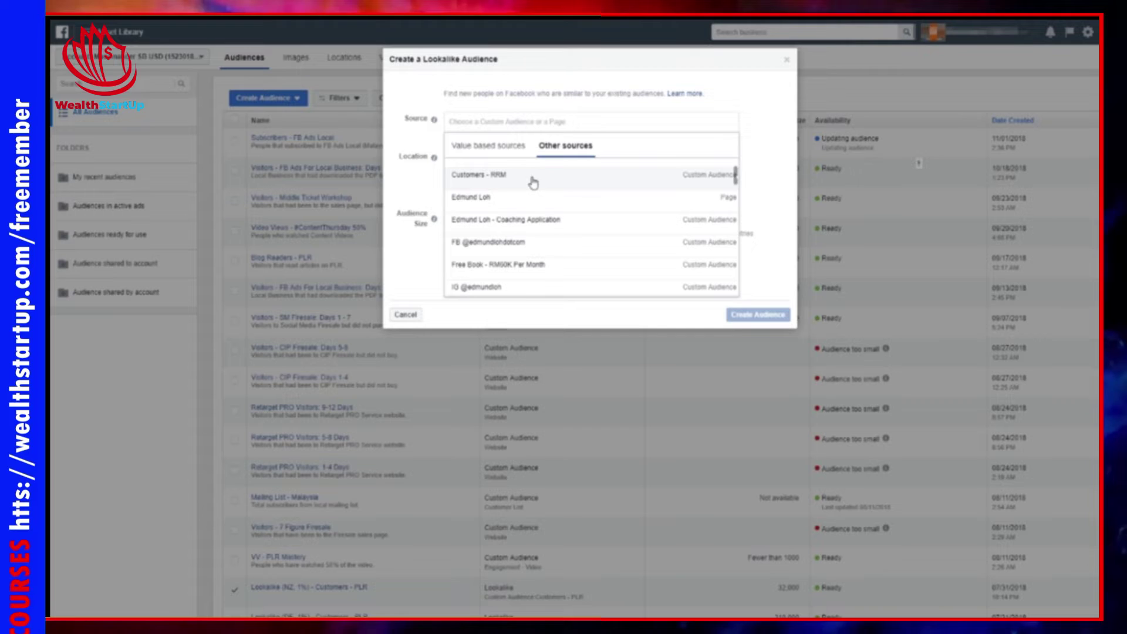
text(subsc)
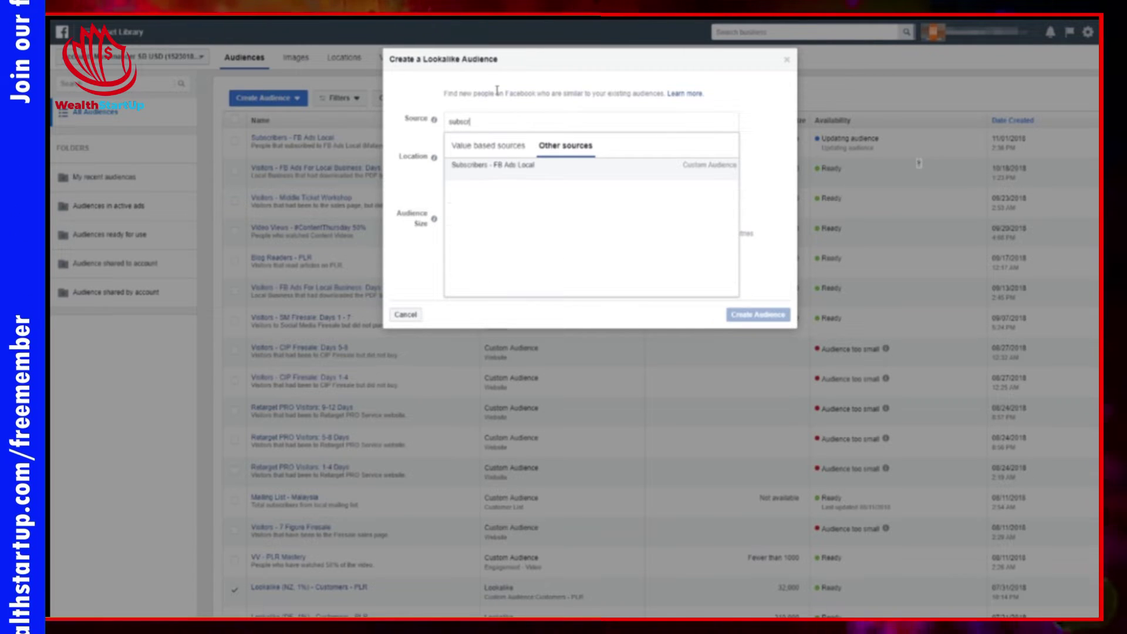
text(r)
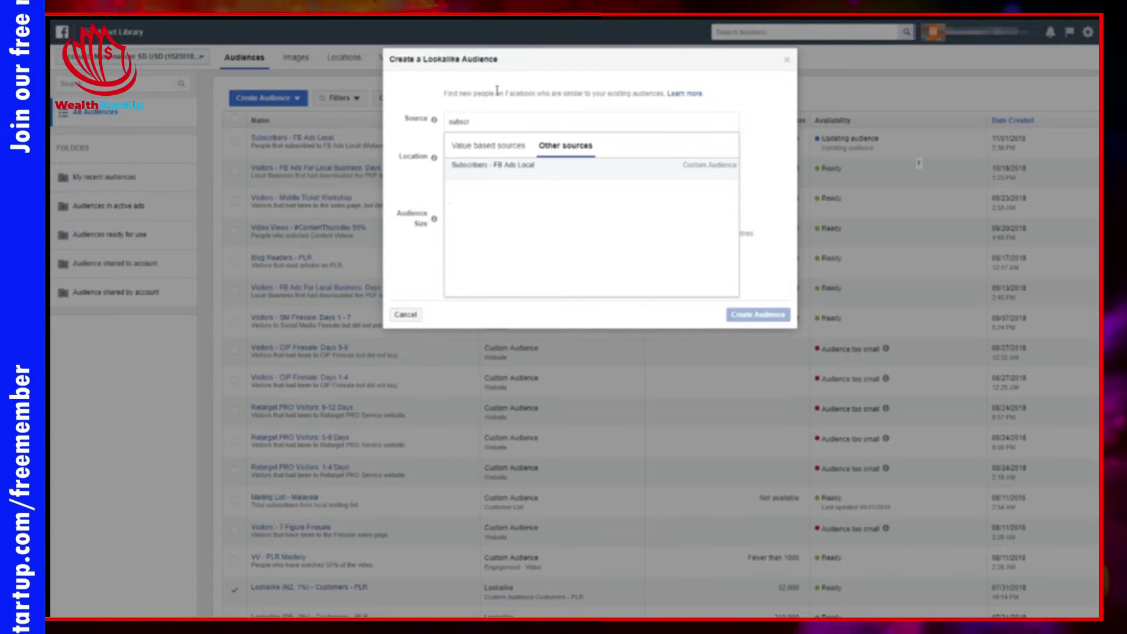
click(507, 168)
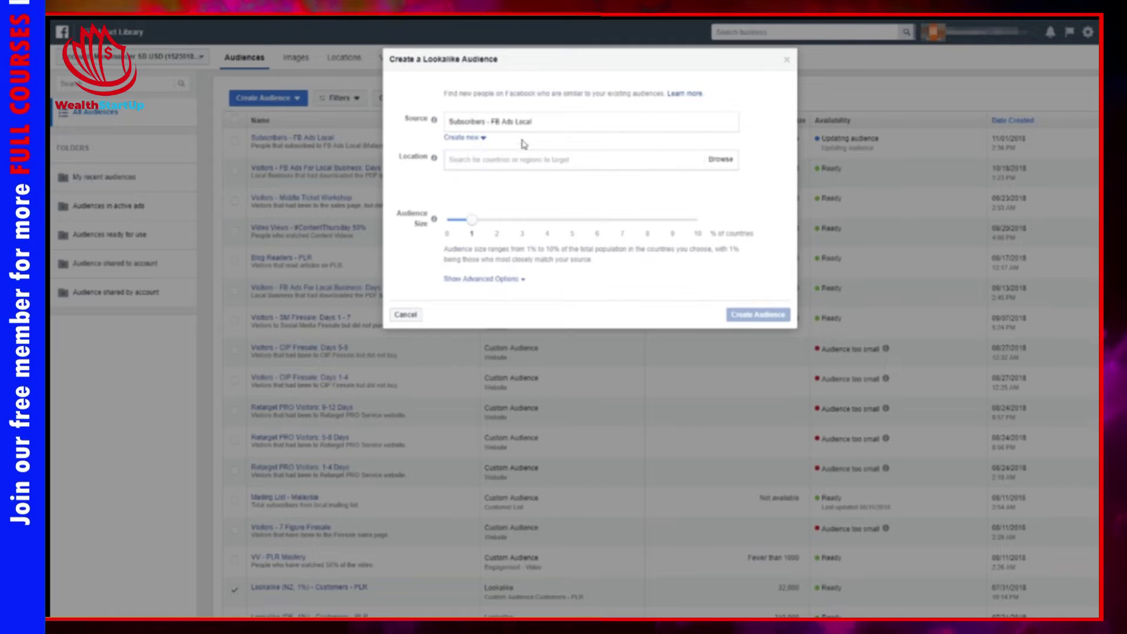
Set the lookalike audience's location to Malaysia.
click(509, 161)
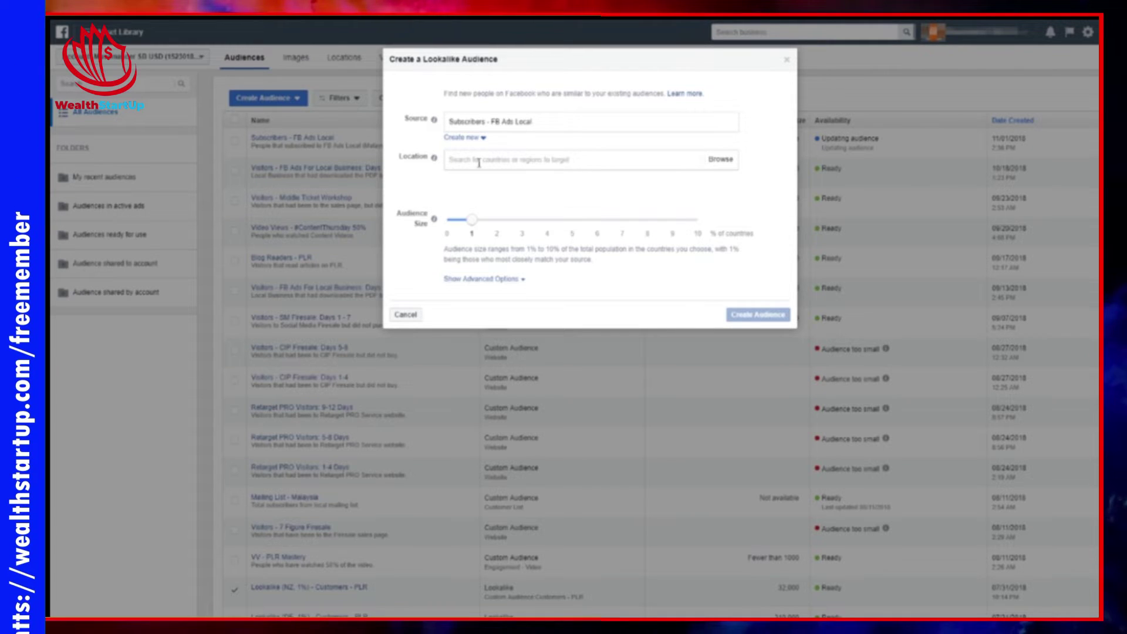
text(malaysia)
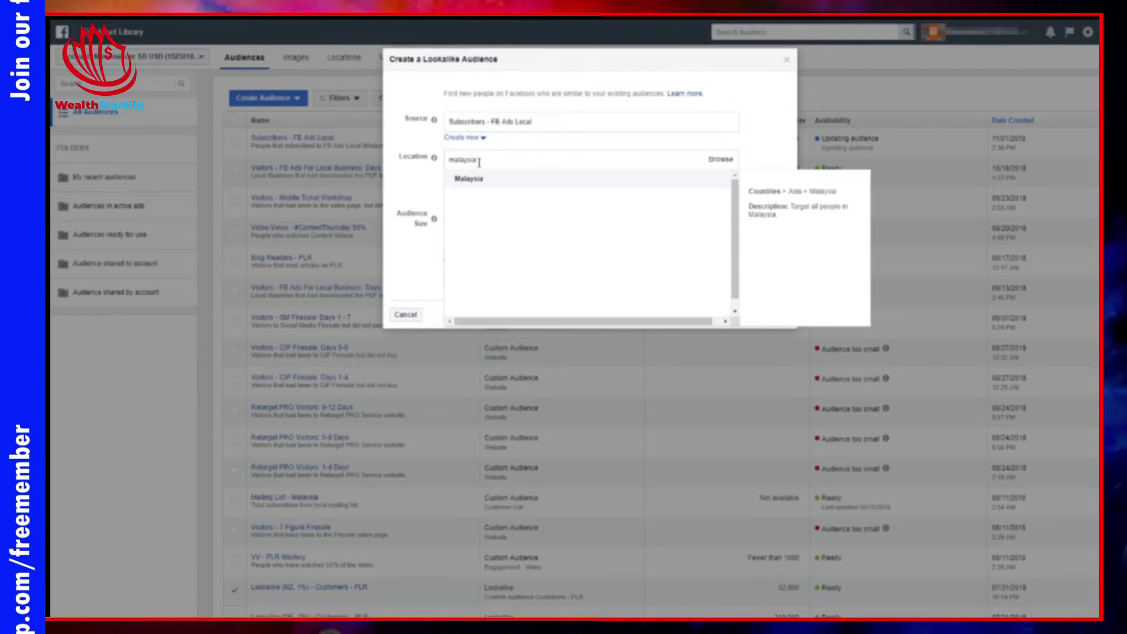
click(477, 179)
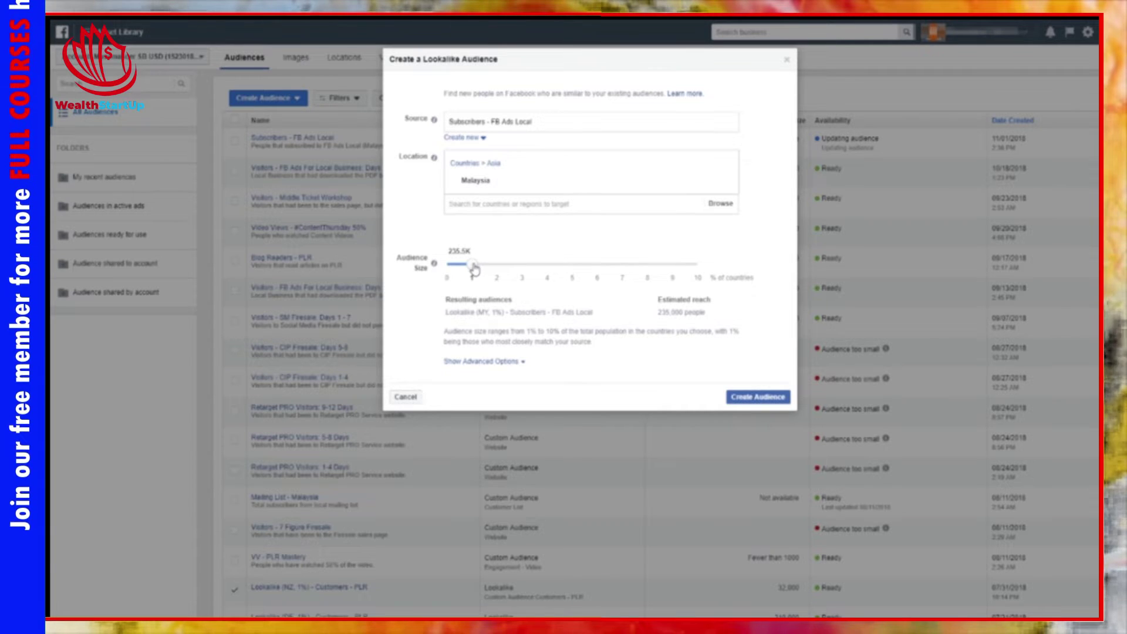
click(499, 203)
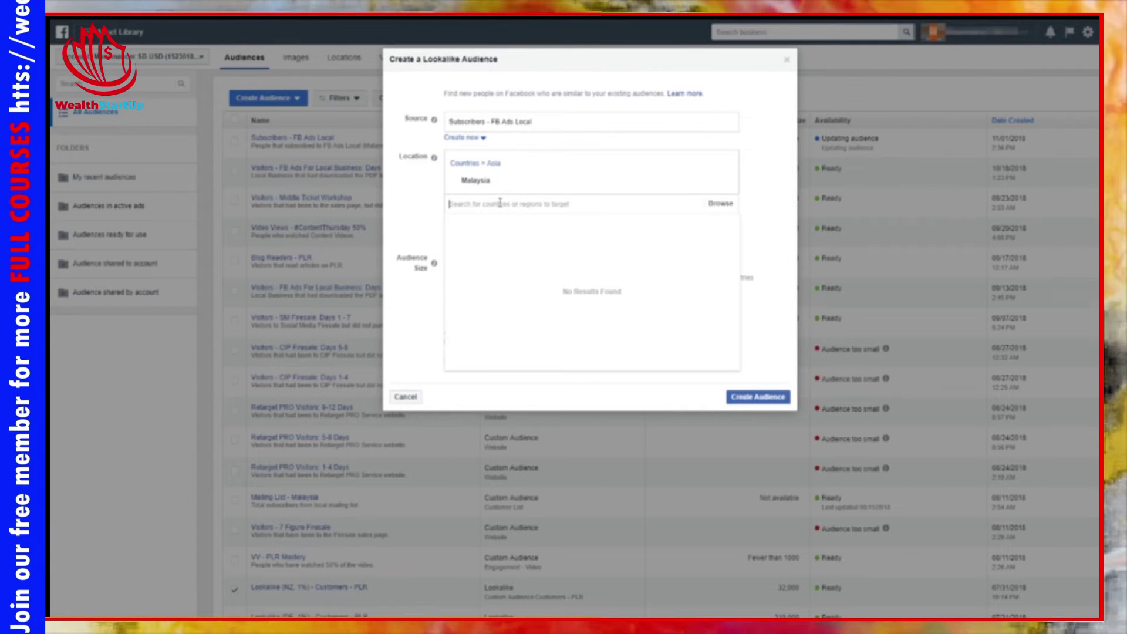
click(419, 209)
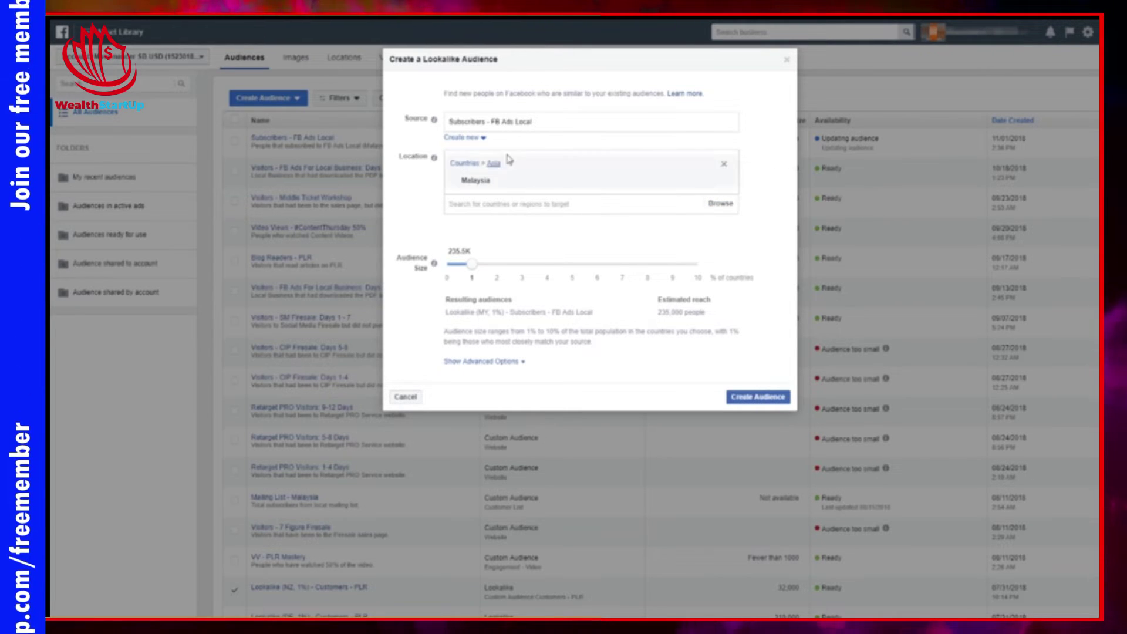
click(498, 203)
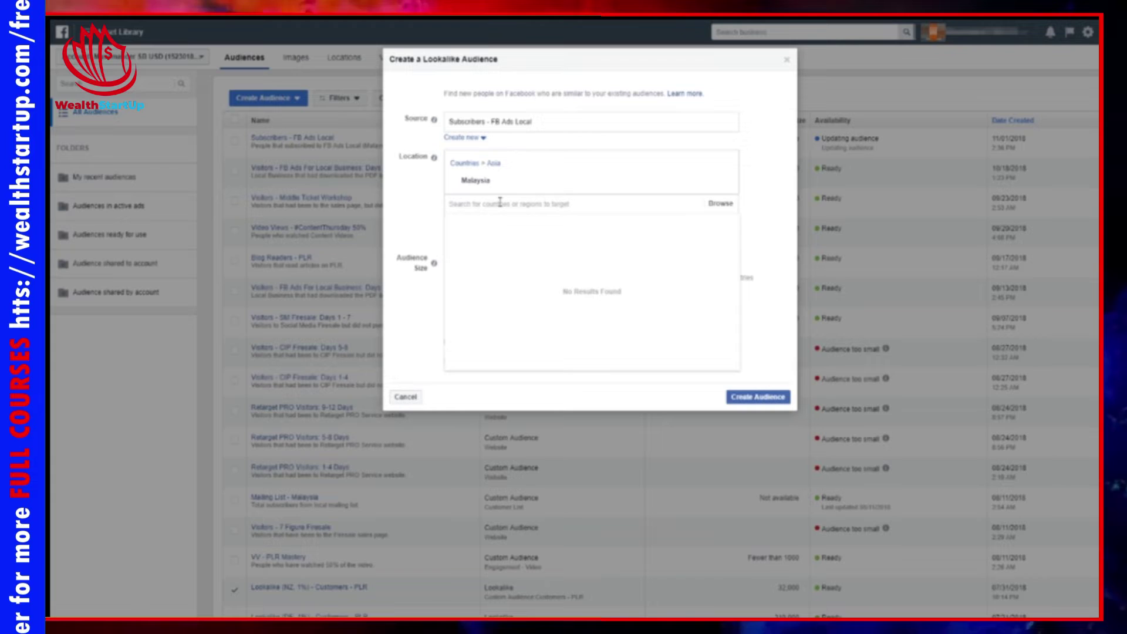
click(420, 183)
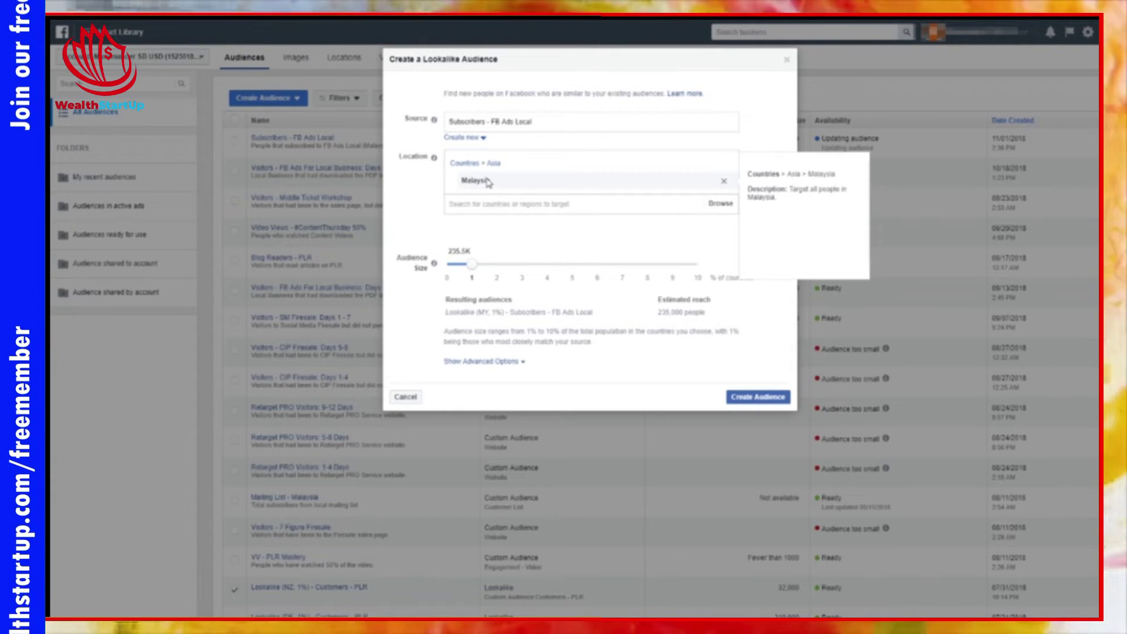
Try adding United States as a second location, and remove it again.
click(485, 206)
text(united s)
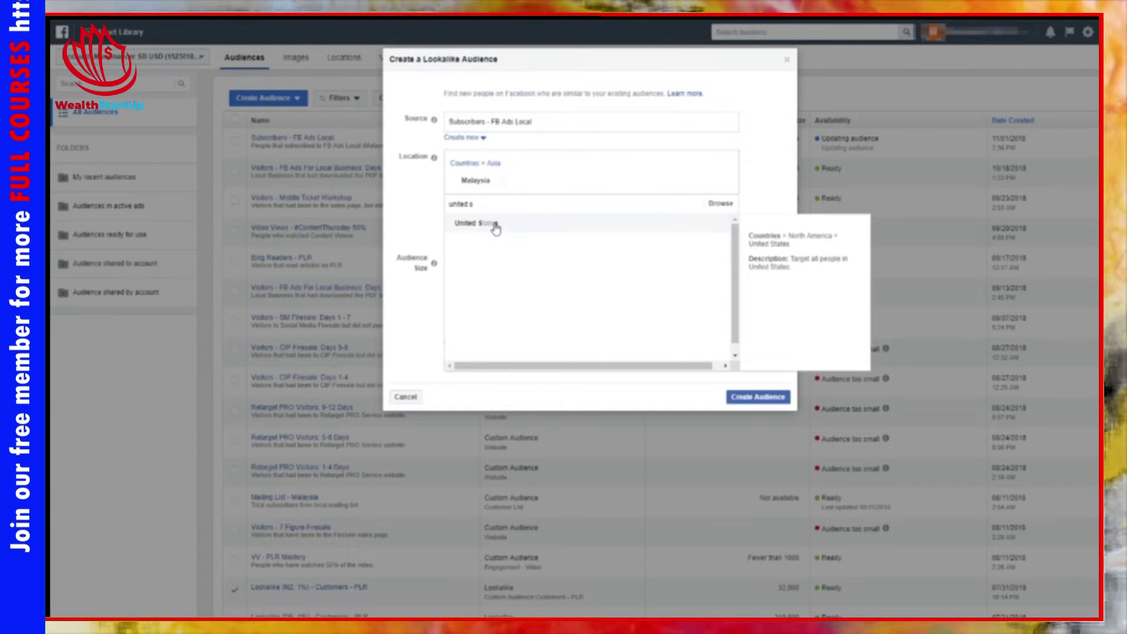
click(495, 228)
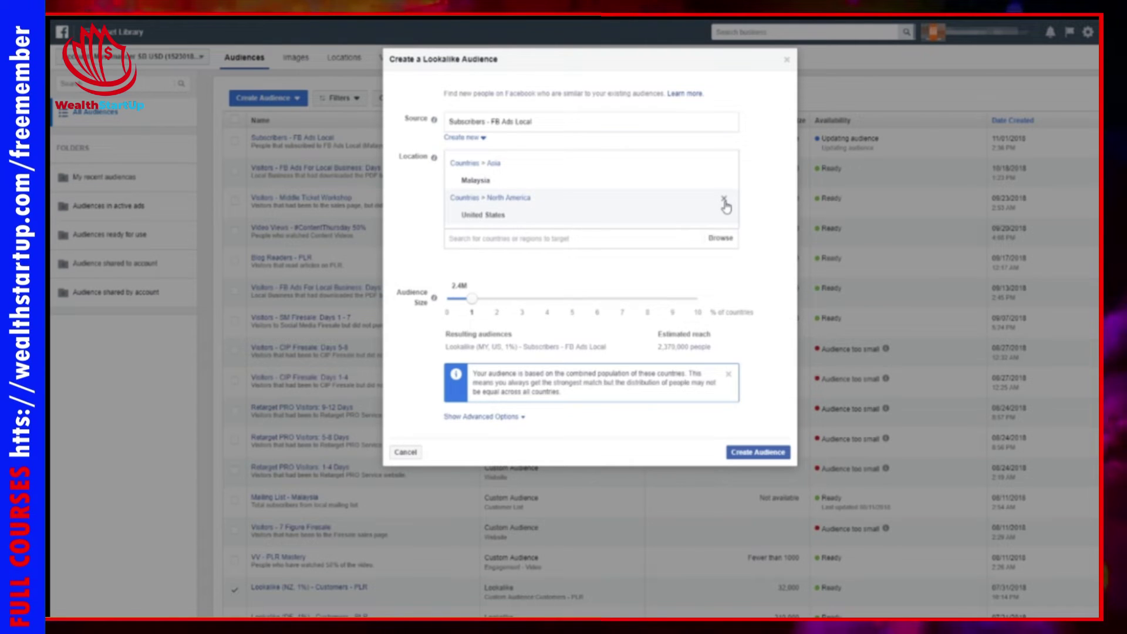
click(724, 201)
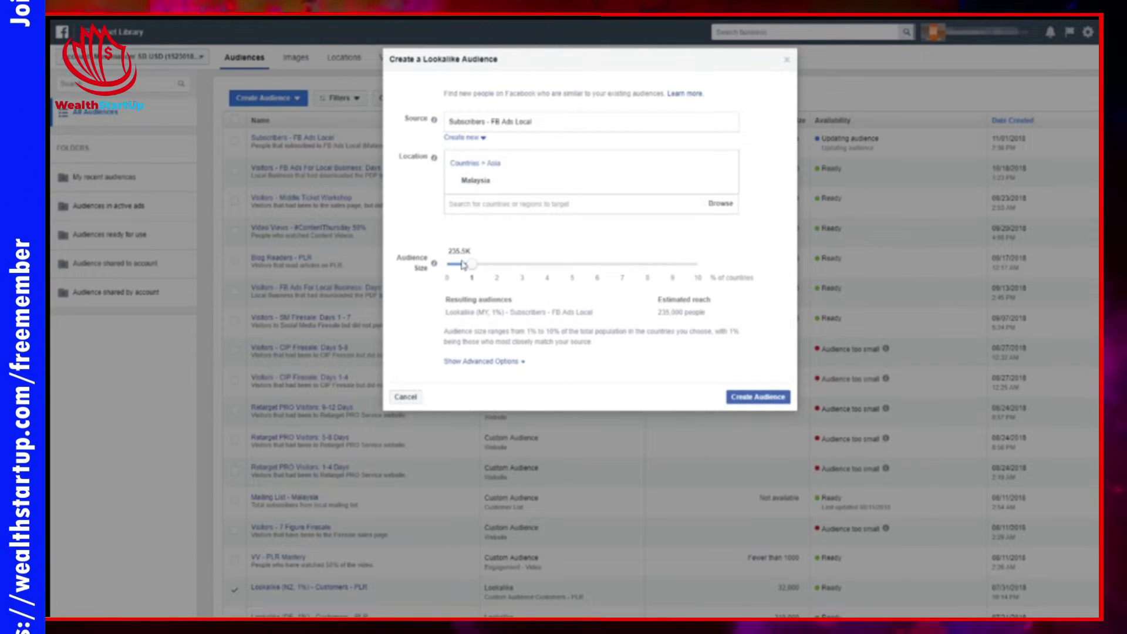
Try an audience size of 10% of the country's population, and return it to 1%.
mouse_move(434, 267)
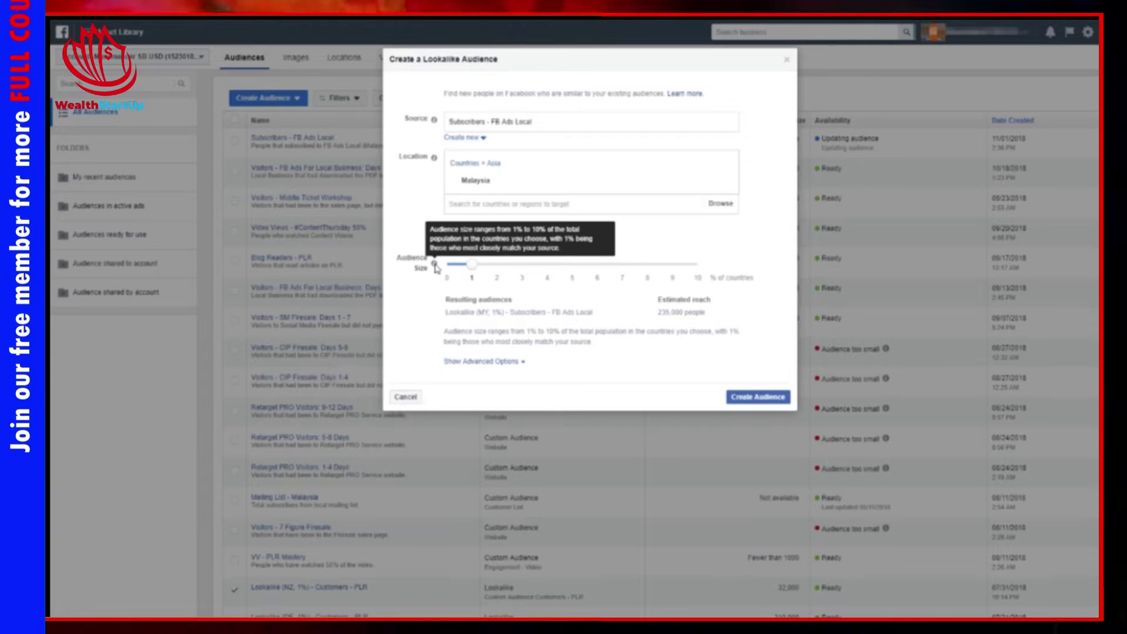
mouse_move(481, 267)
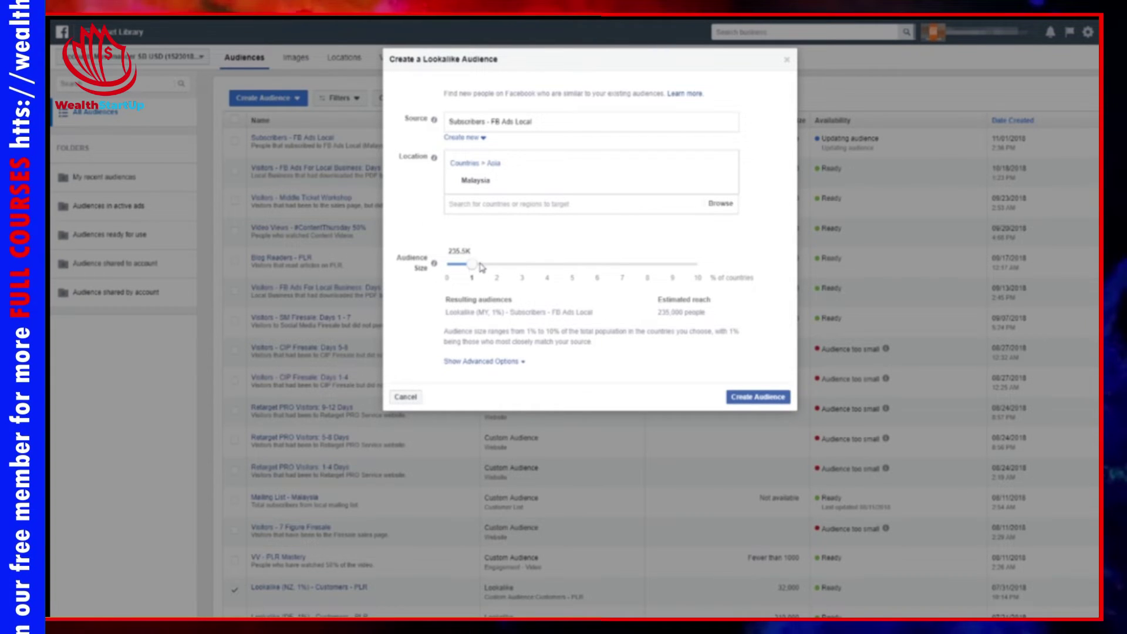
drag(501, 271, 707, 281)
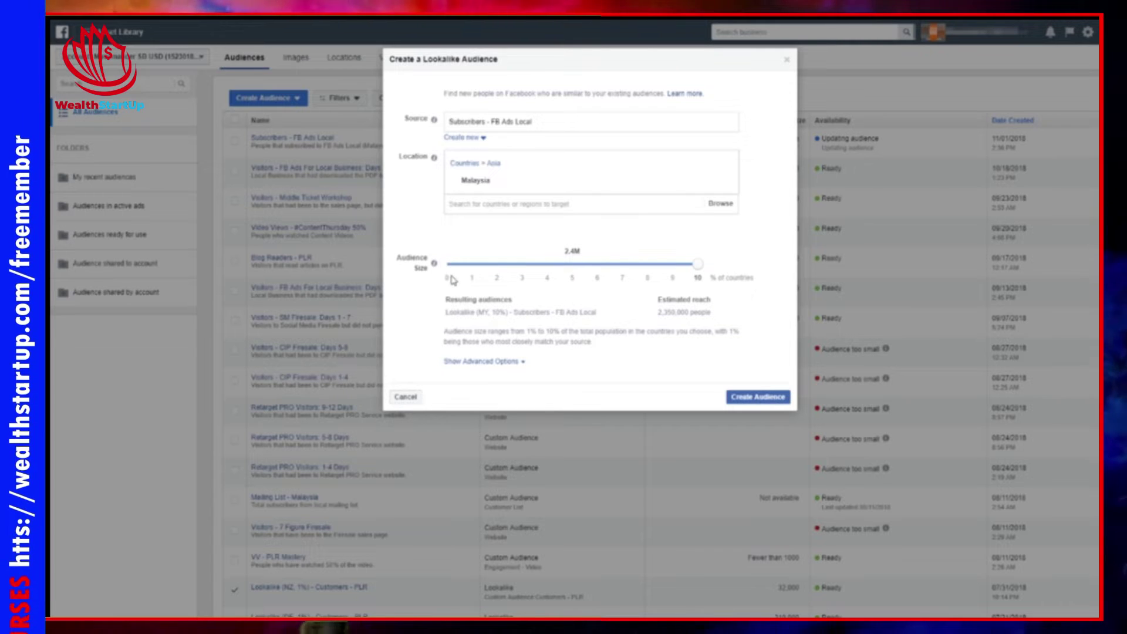
drag(699, 274, 472, 271)
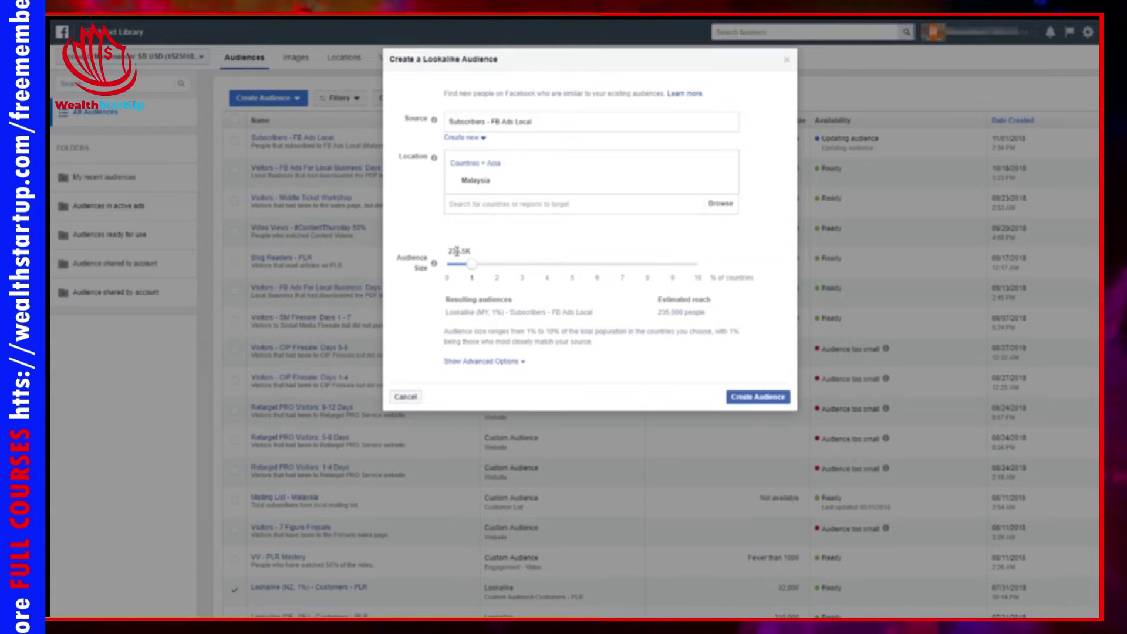
mouse_move(474, 270)
mouse_down()
mouse_move(712, 276)
mouse_move(474, 267)
mouse_up()
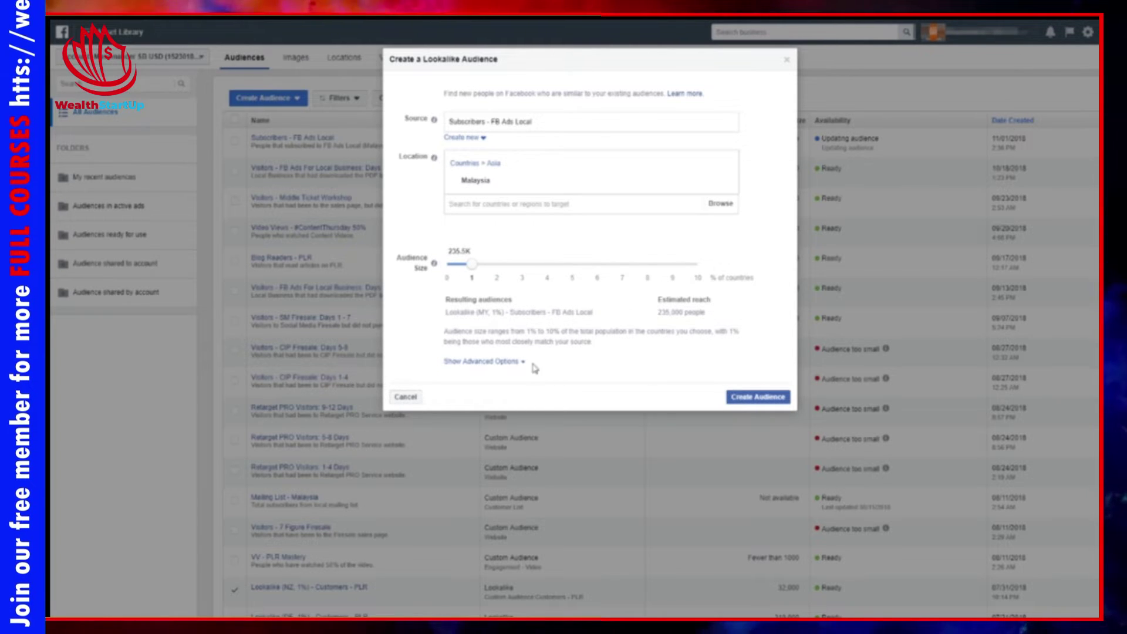
Set the number of audiences to 1 in the advanced options with a size of 1%, and create the lookalike audience.
click(509, 361)
drag(572, 297, 496, 297)
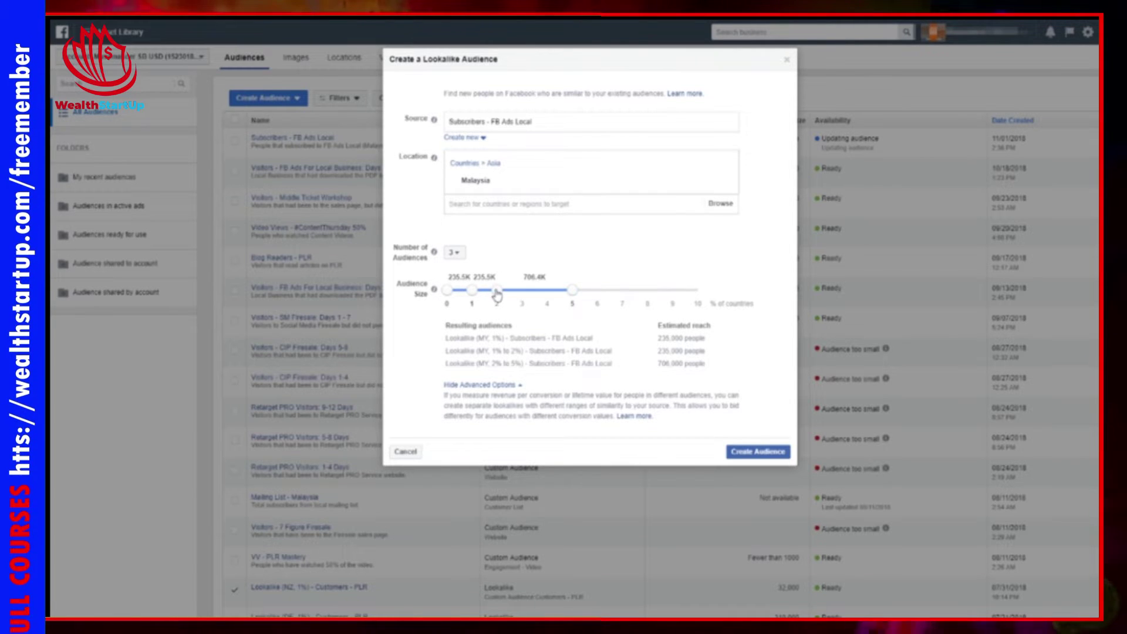
click(455, 252)
click(459, 269)
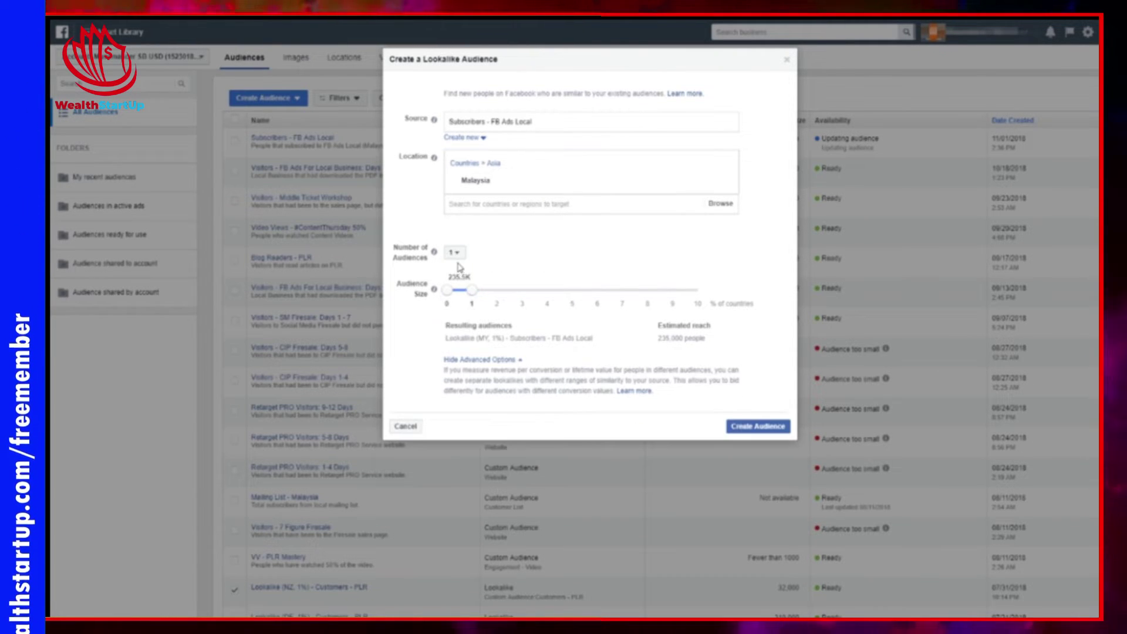
drag(474, 292, 496, 290)
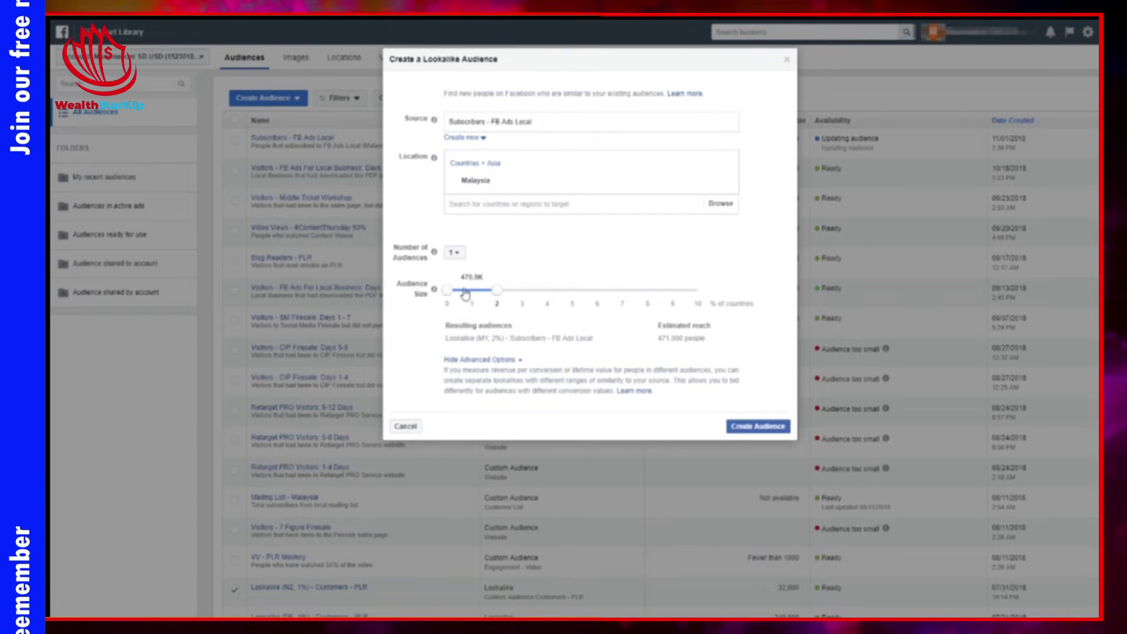
drag(497, 290, 474, 292)
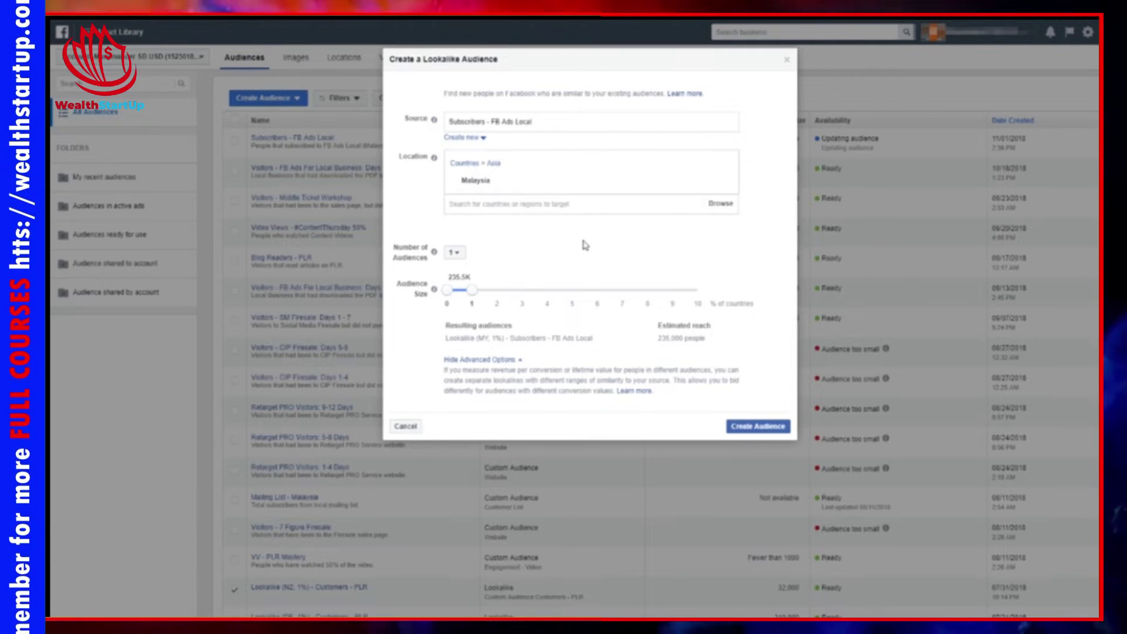
click(747, 428)
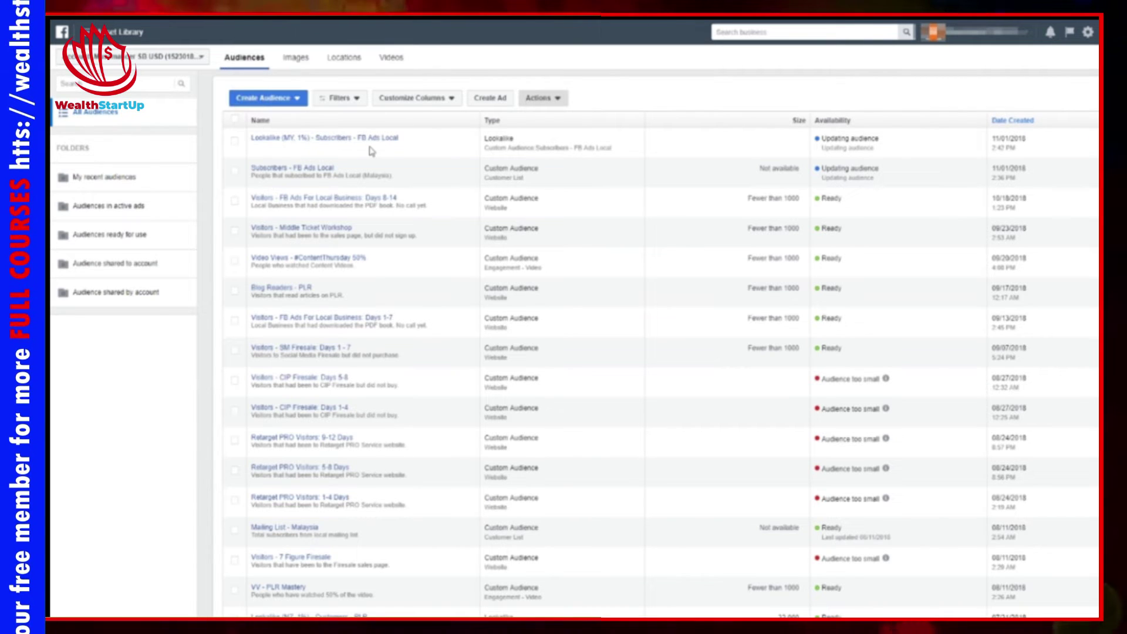
mouse_move(375, 144)
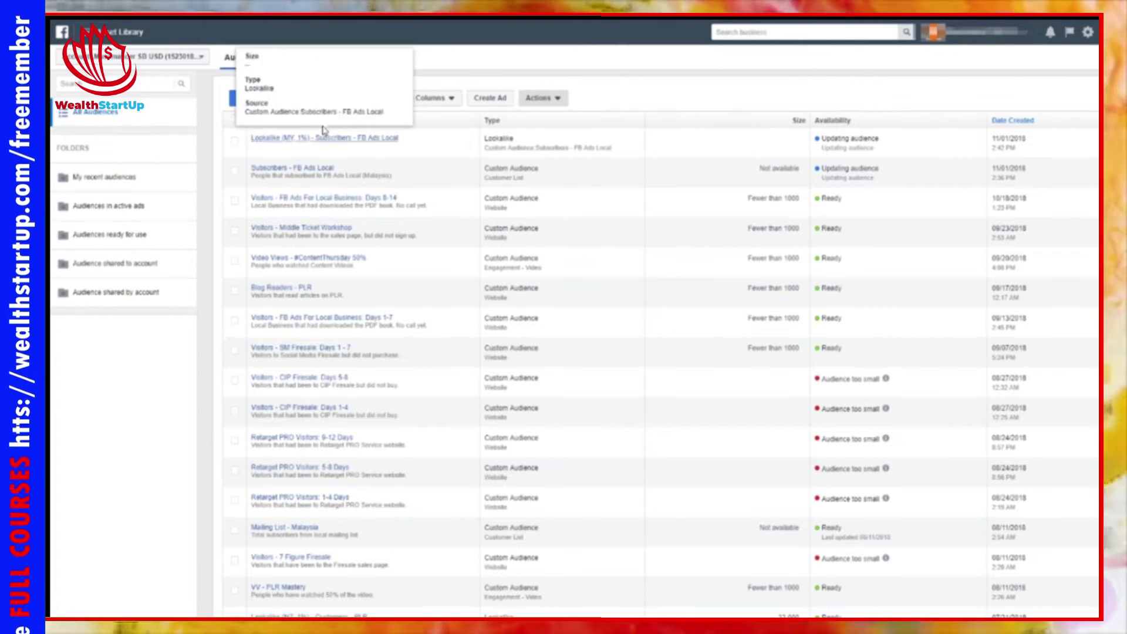
click(233, 100)
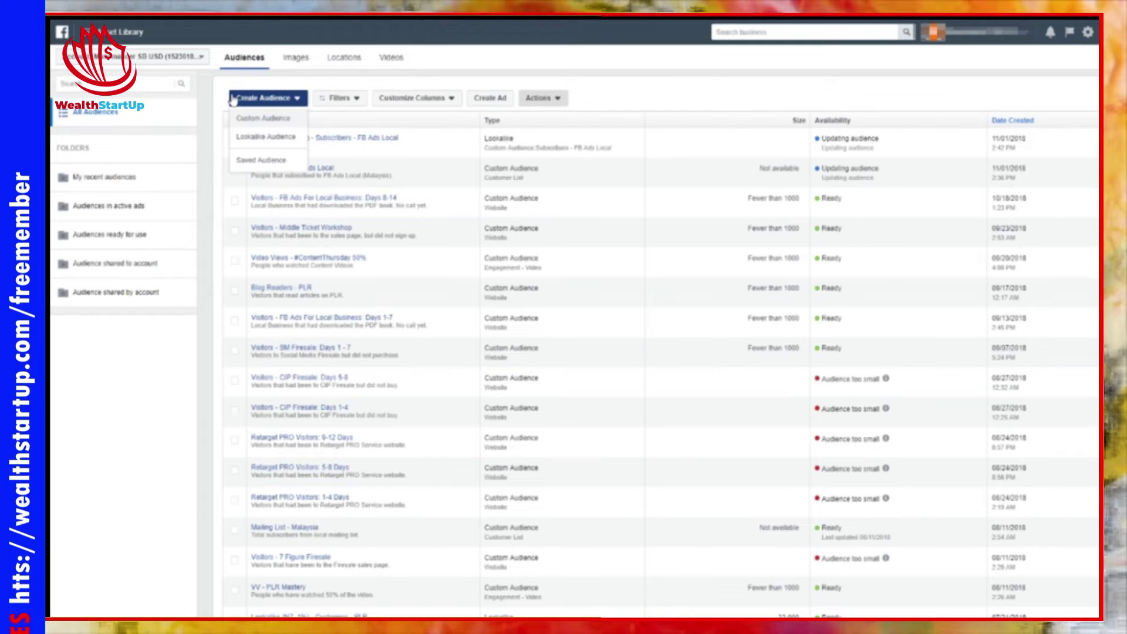
click(259, 120)
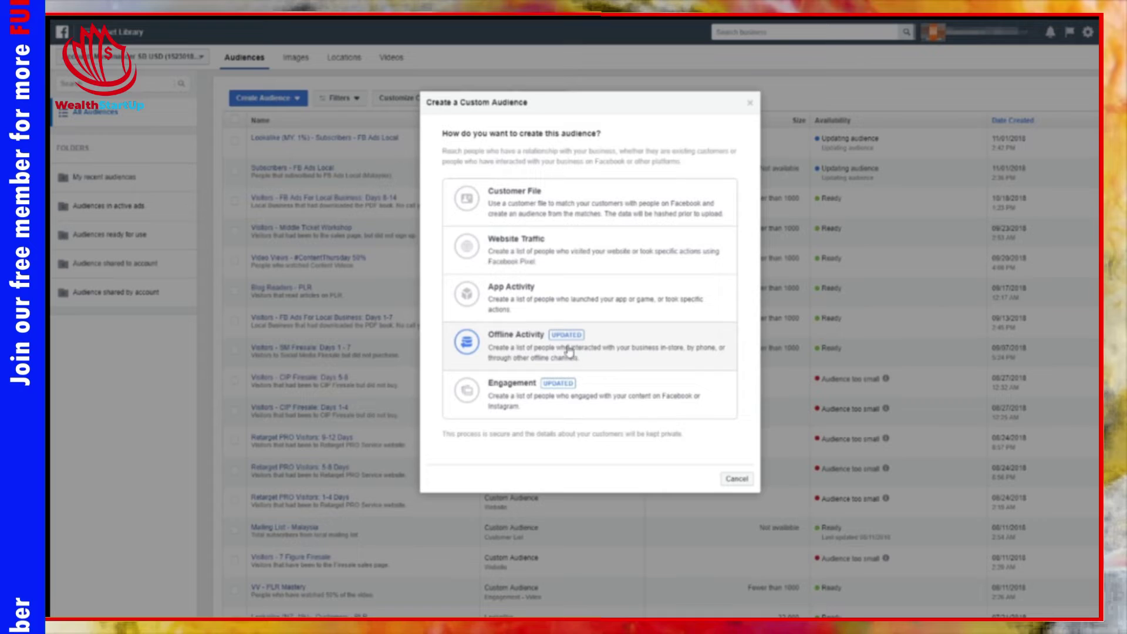
click(737, 478)
Start another lookalike audience with the Subscribers - FB Ads Local custom audience from the other sources as its source.
click(244, 100)
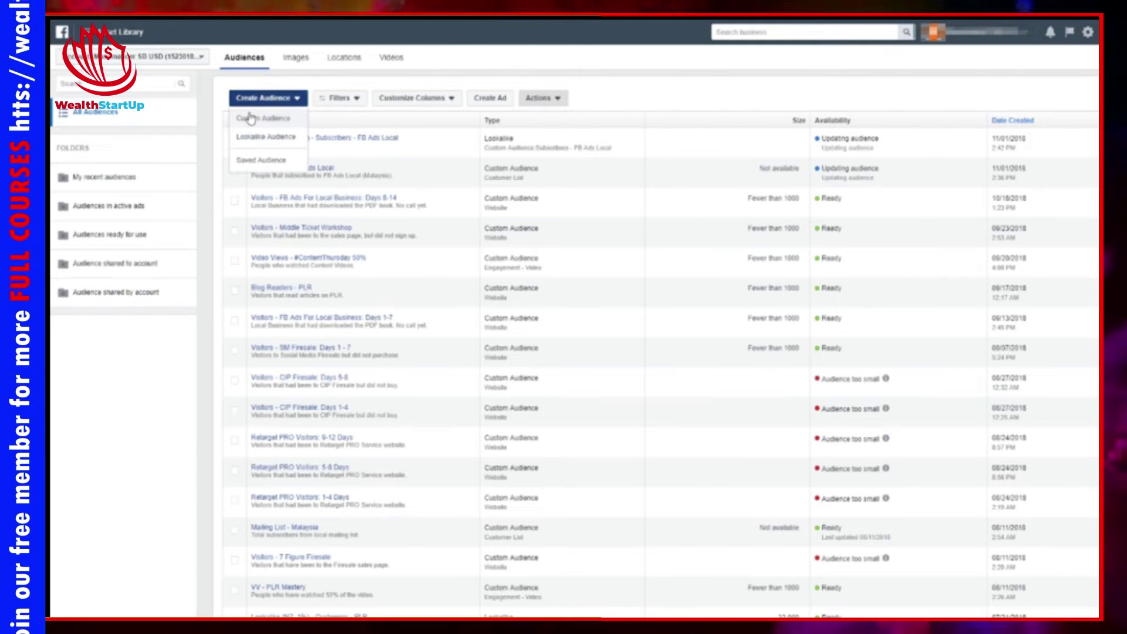
click(259, 136)
click(486, 121)
click(567, 145)
text(subsc)
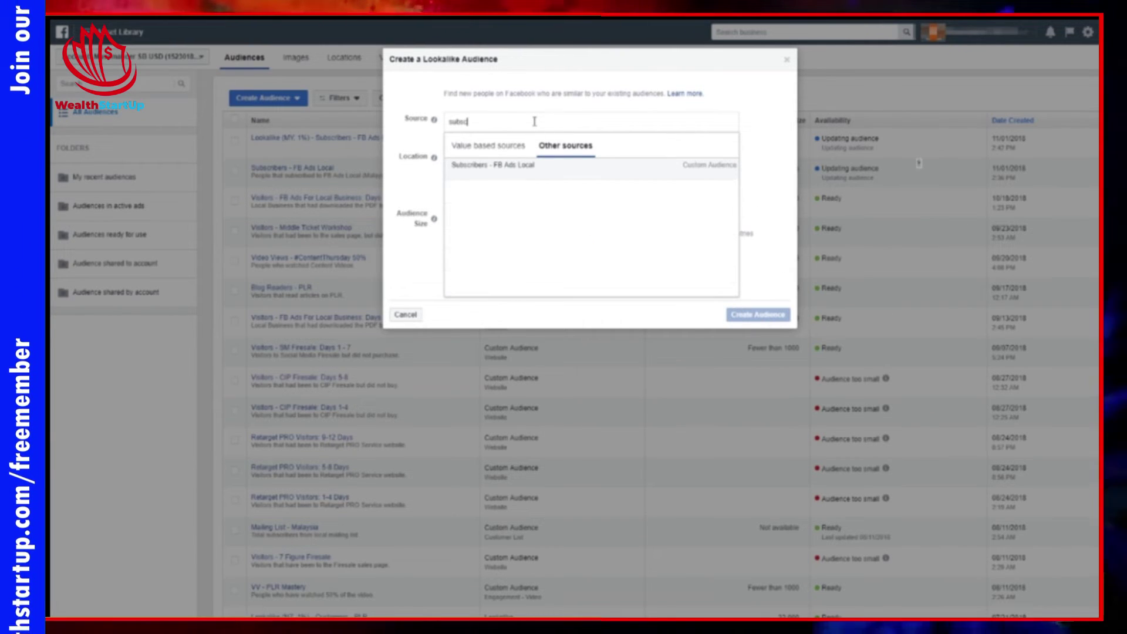
click(522, 165)
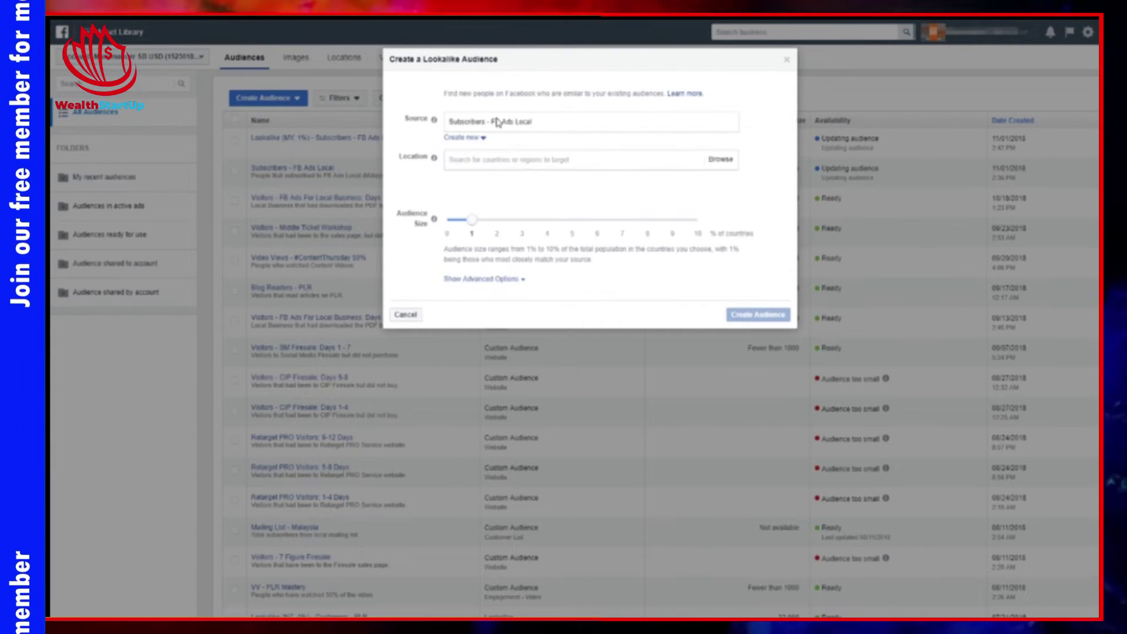
Set the second lookalike audience's location to Malaysia.
click(490, 159)
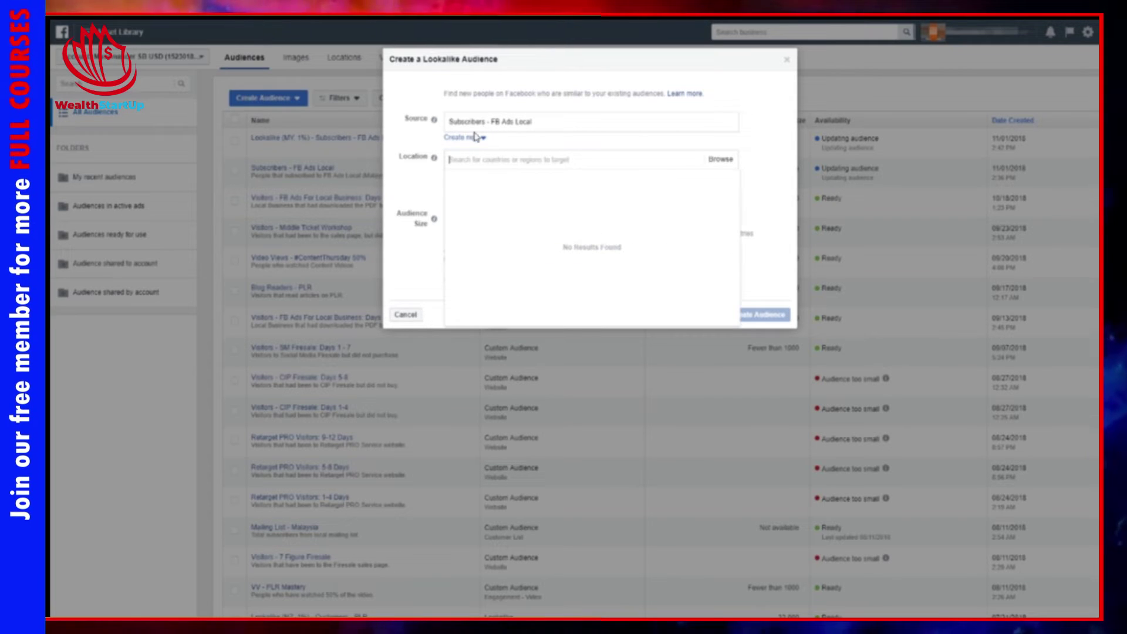
text(malaysia)
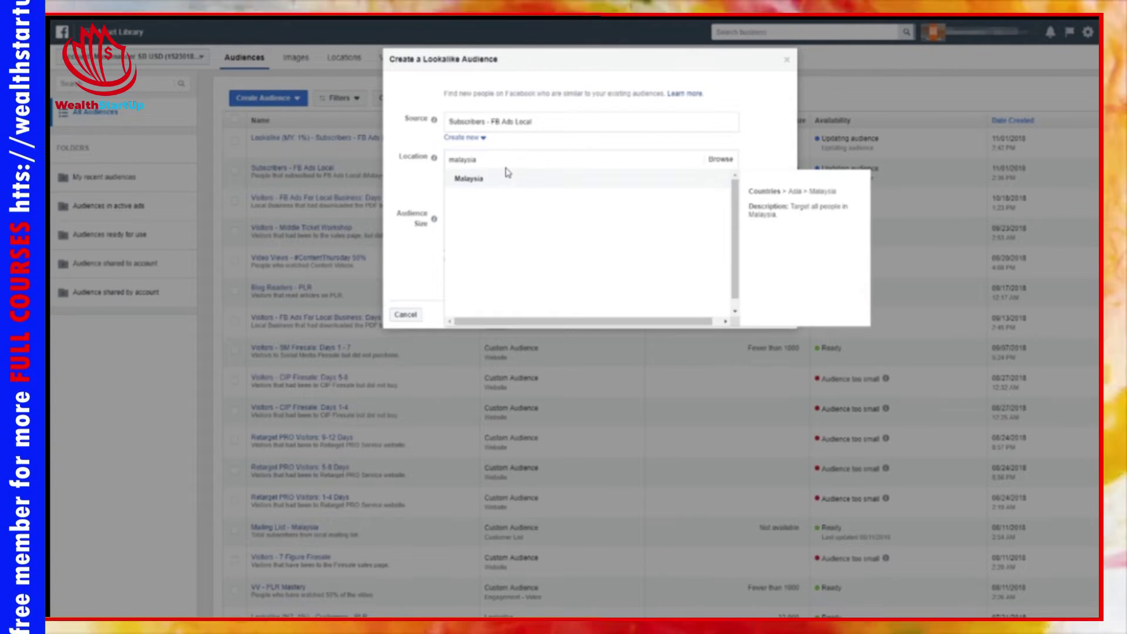
click(510, 177)
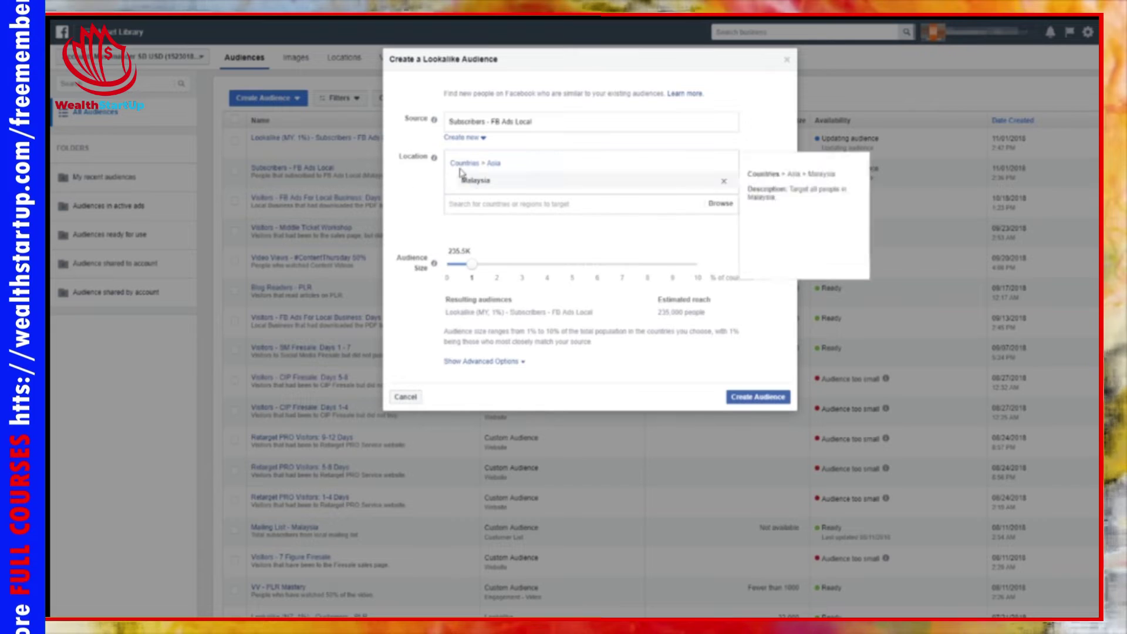
Limit the lookalike to a single audience covering the 1% to 2% range in the advanced options, and create it.
click(482, 361)
click(464, 261)
click(455, 253)
mouse_move(473, 290)
mouse_down()
mouse_move(499, 301)
mouse_move(473, 297)
mouse_up()
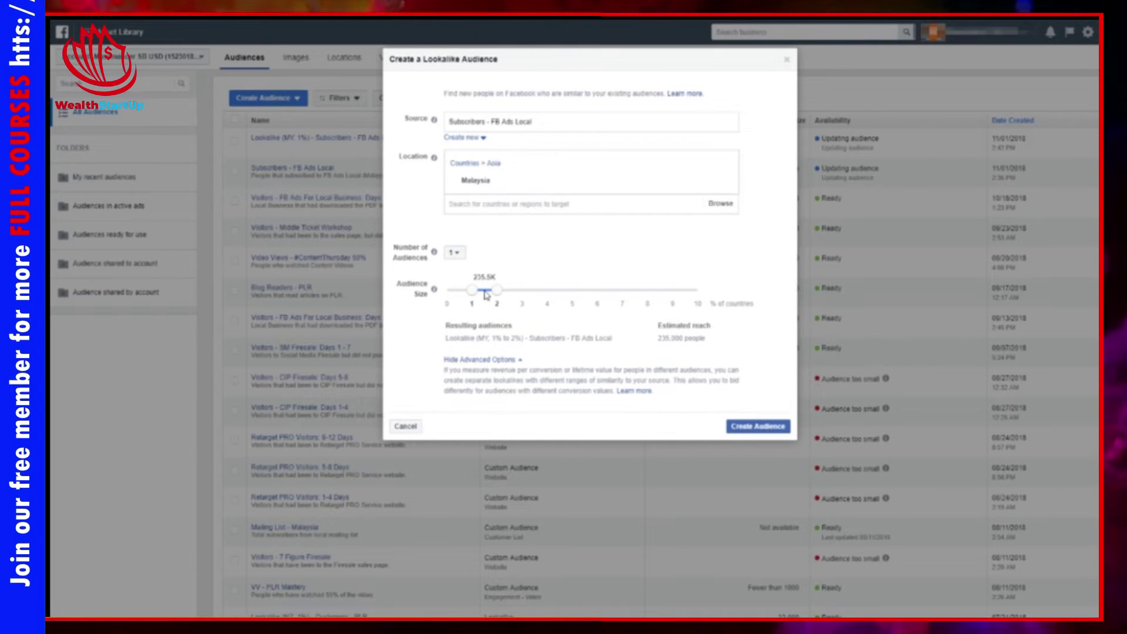
click(776, 428)
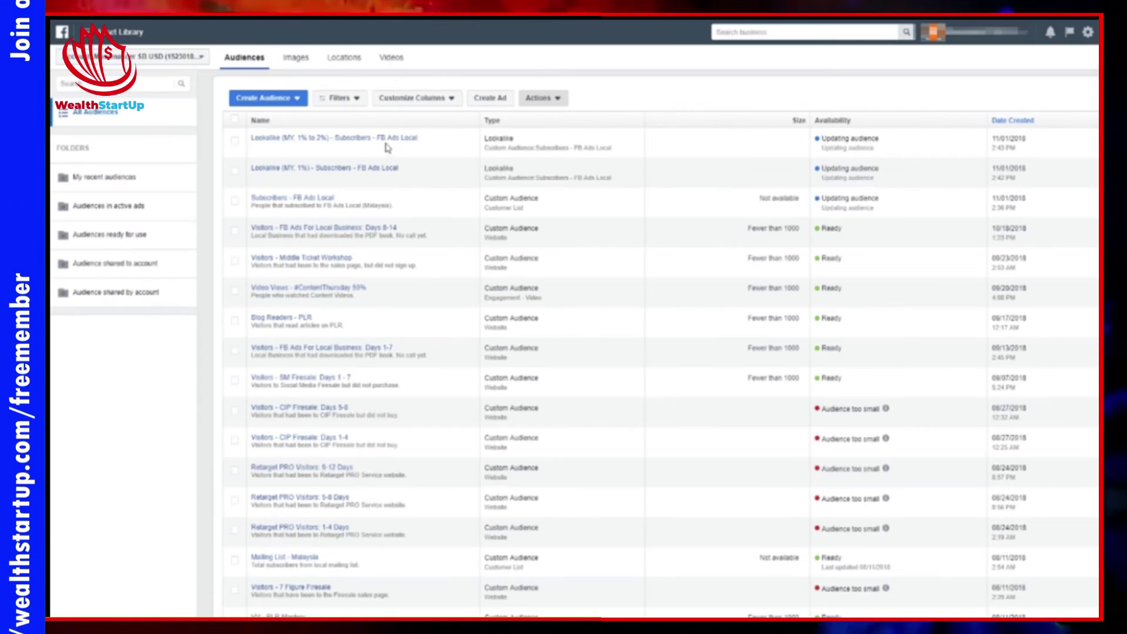
mouse_move(378, 146)
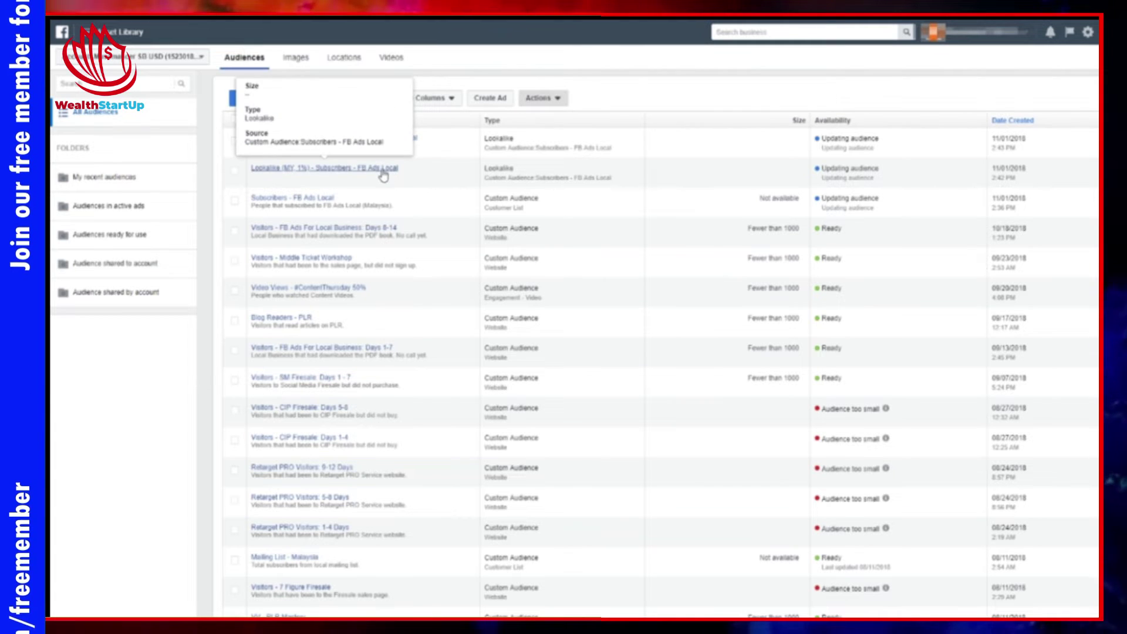
scroll(382, 176, down, 4)
scroll(384, 182, up, 4)
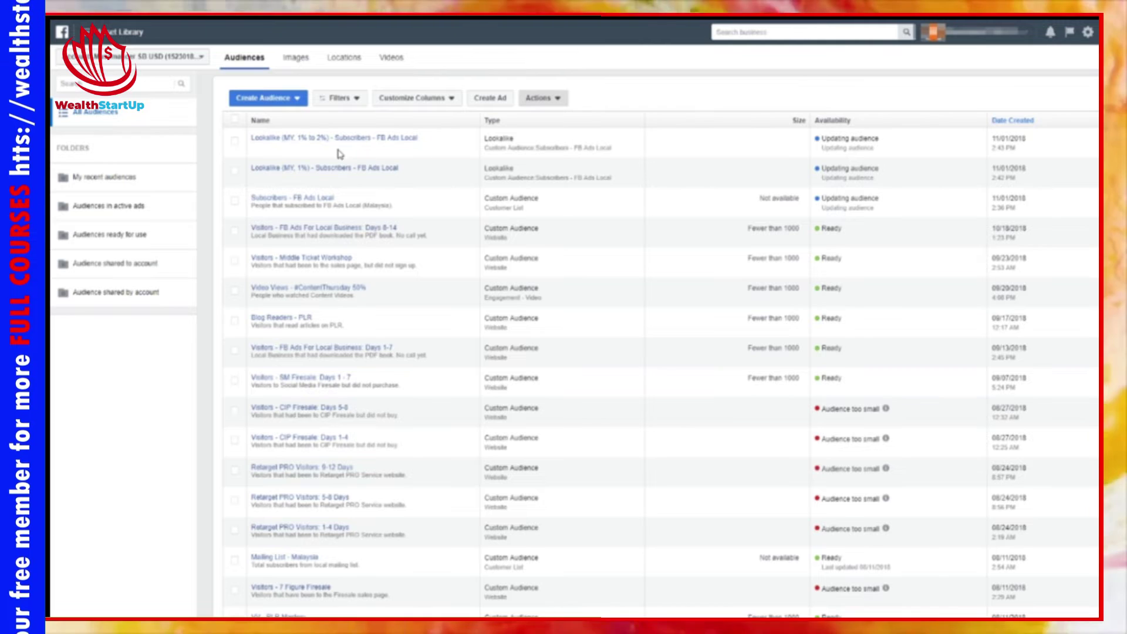
mouse_move(303, 143)
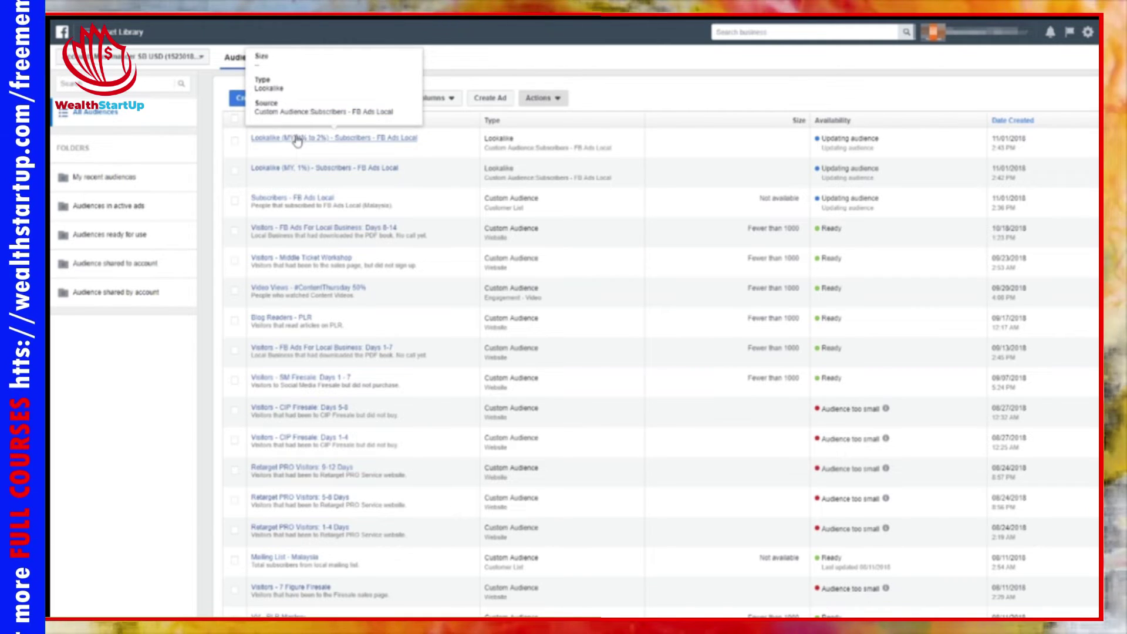
Start a third lookalike audience with Subscribers - FB Ads Local as its source and Malaysia as its location.
click(246, 98)
click(257, 137)
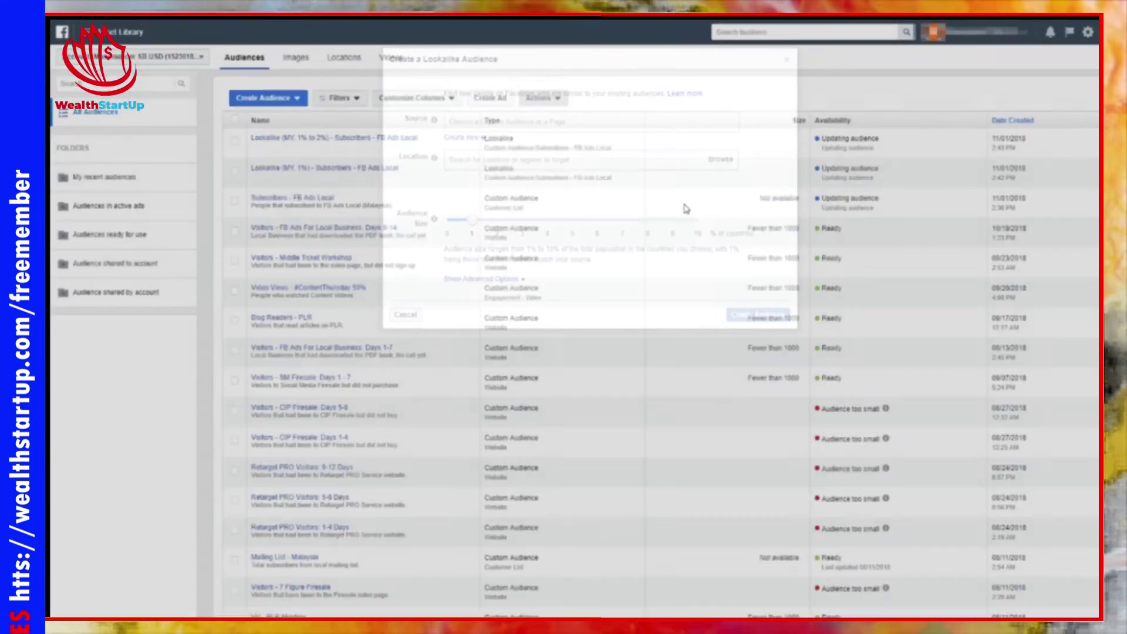
click(566, 122)
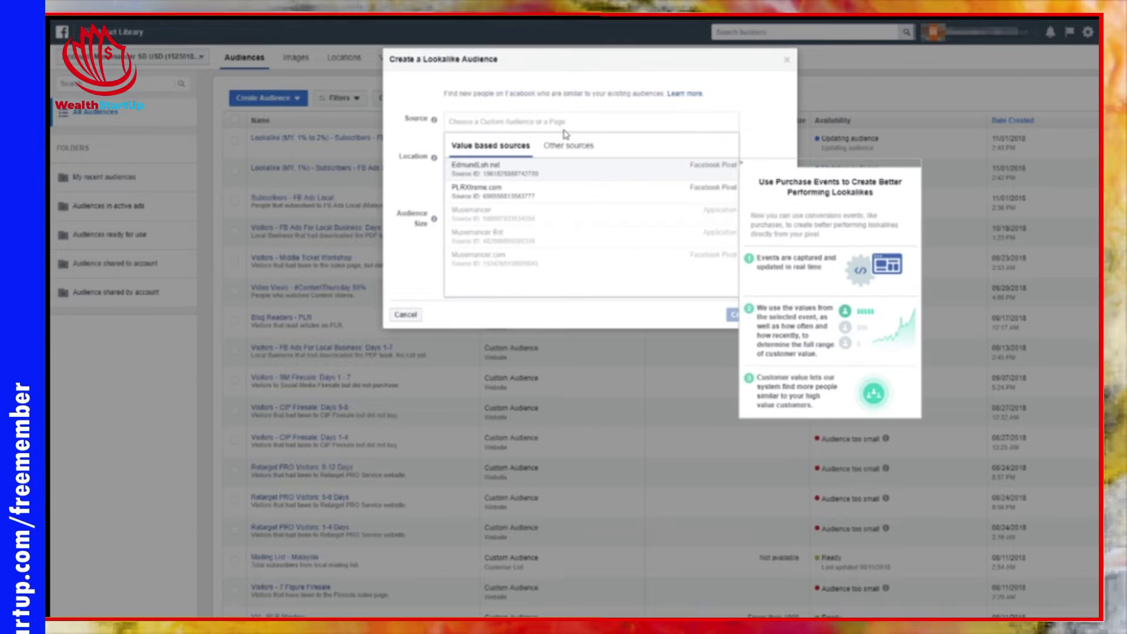
click(560, 146)
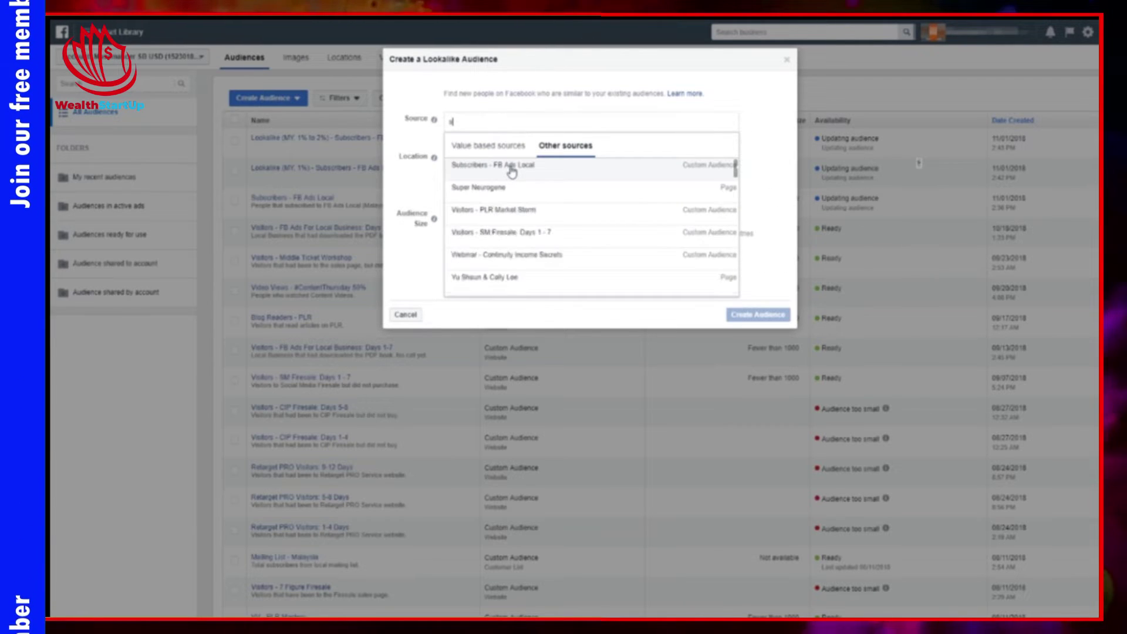
text(su)
click(510, 171)
text(malaysia)
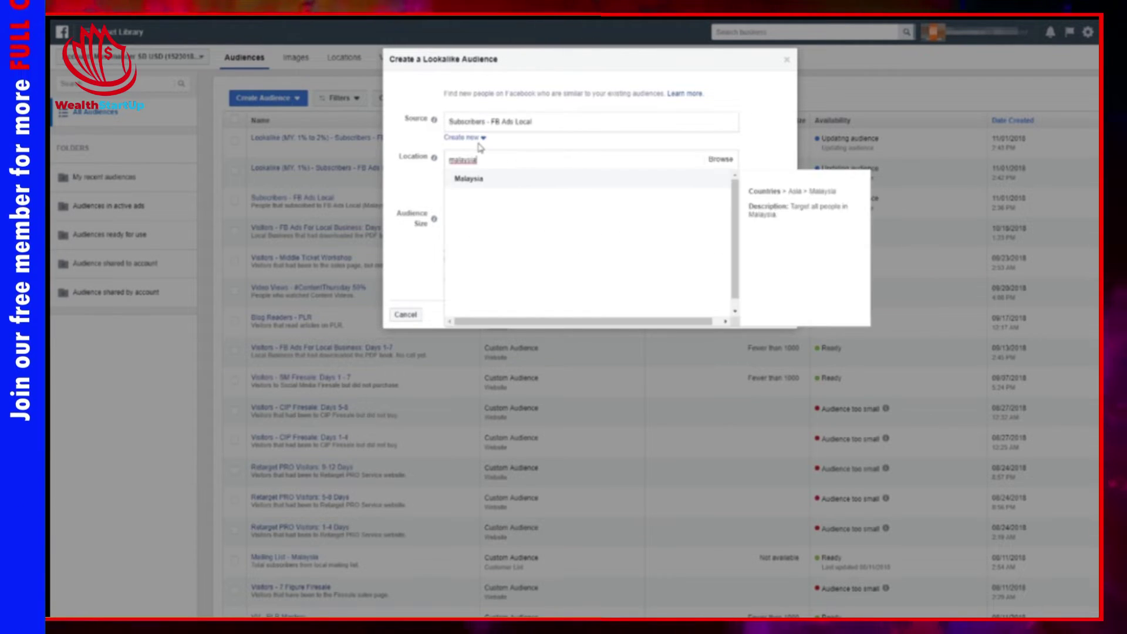
click(469, 178)
Restrict the third lookalike to a single audience covering the 2% to 3% range in the advanced options, and create it.
click(475, 369)
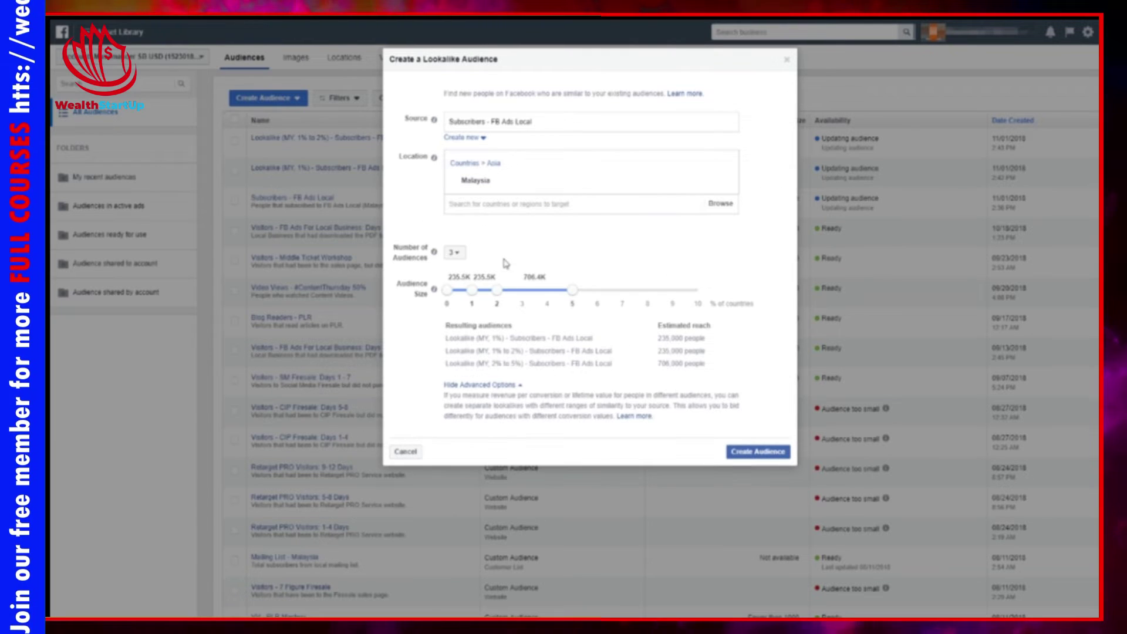
click(454, 253)
click(452, 265)
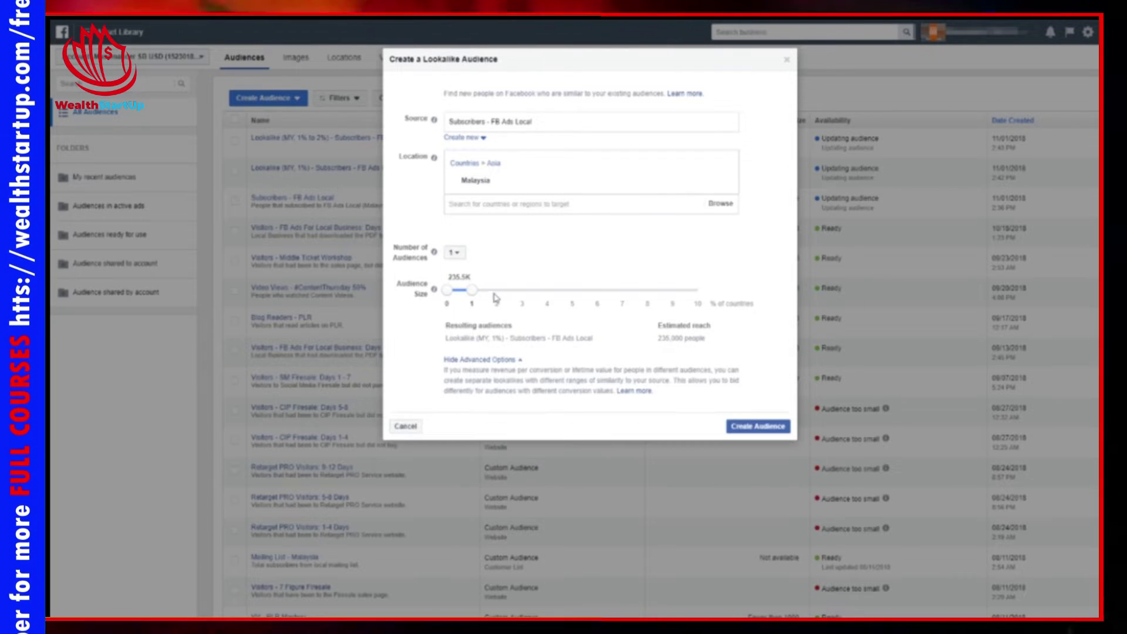
drag(473, 292, 499, 298)
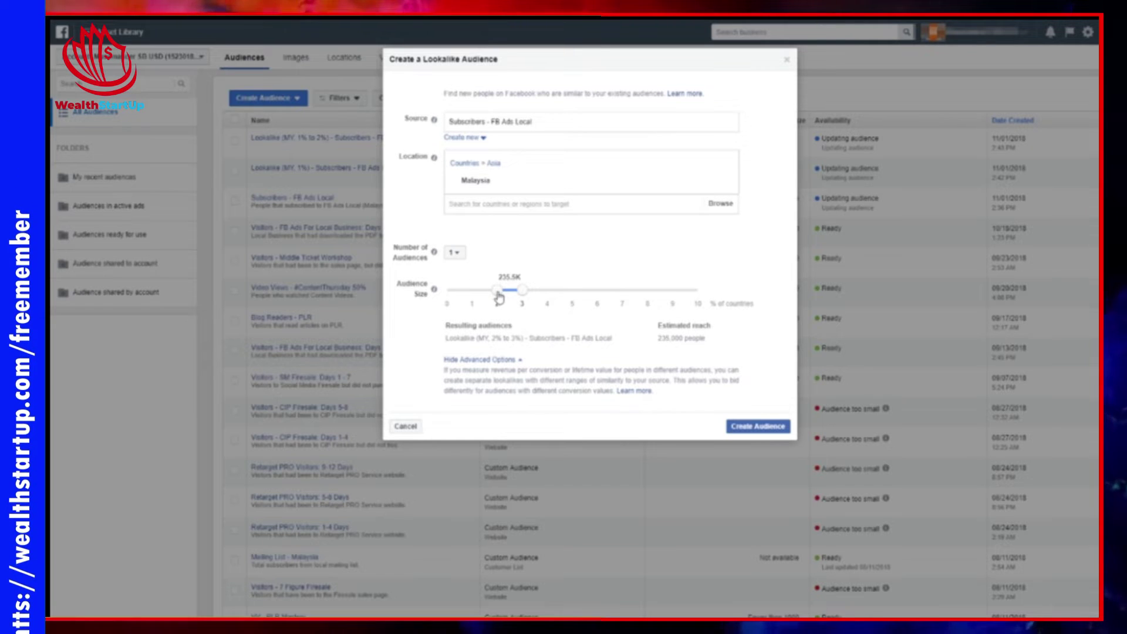
click(760, 426)
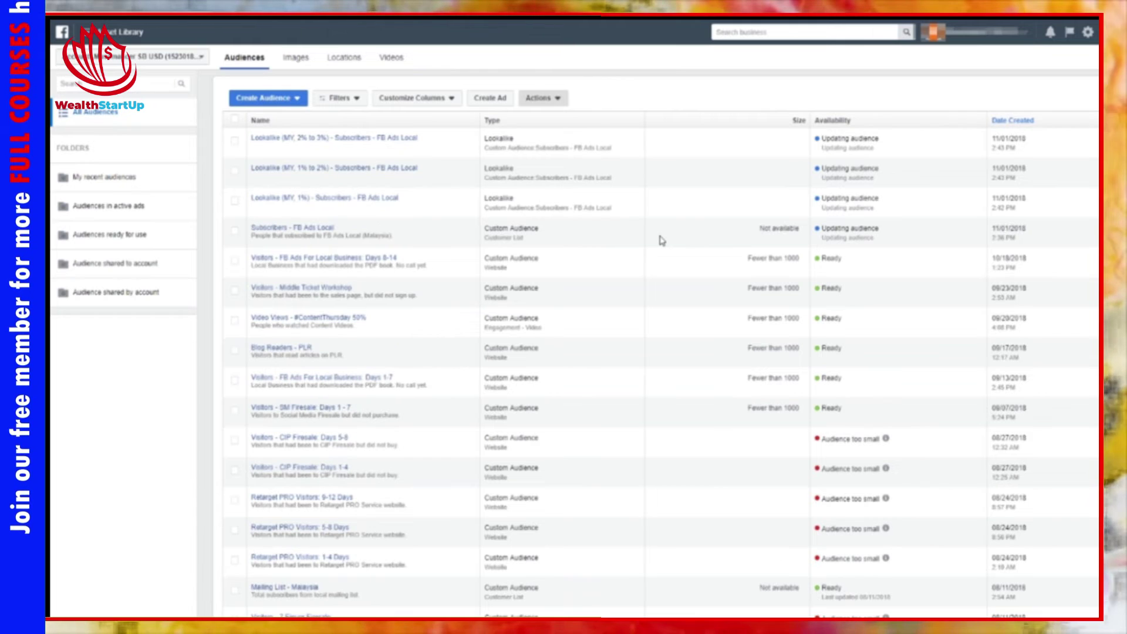
click(235, 200)
click(235, 141)
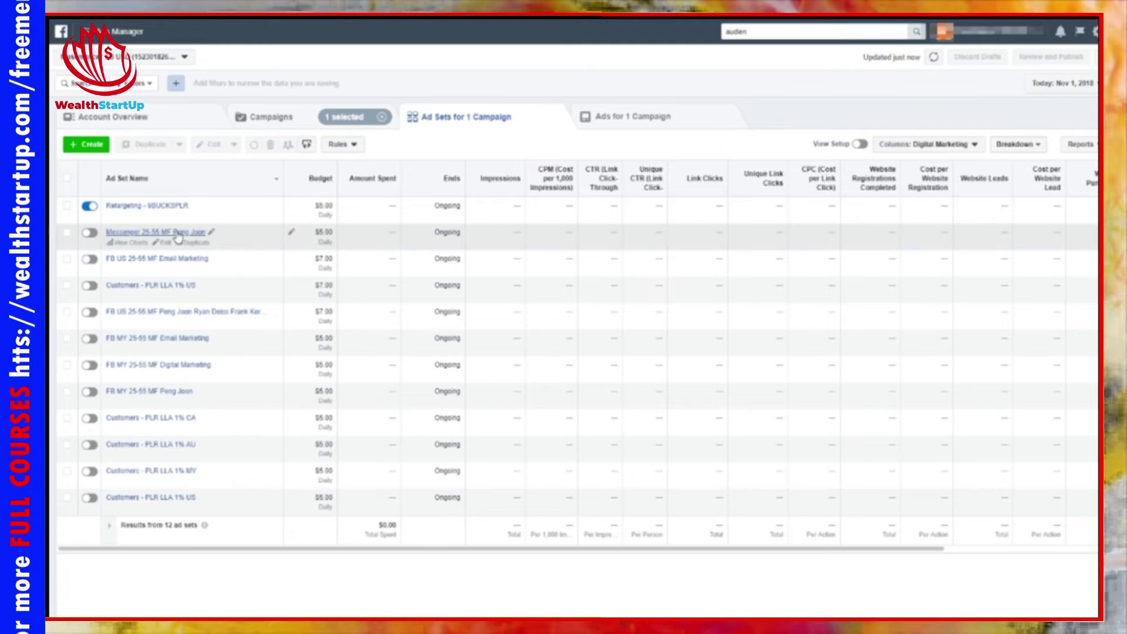
From the campaigns list, try starting a new campaign with the Conversions objective and the name "Retargeting -", and discard it without saving.
click(282, 126)
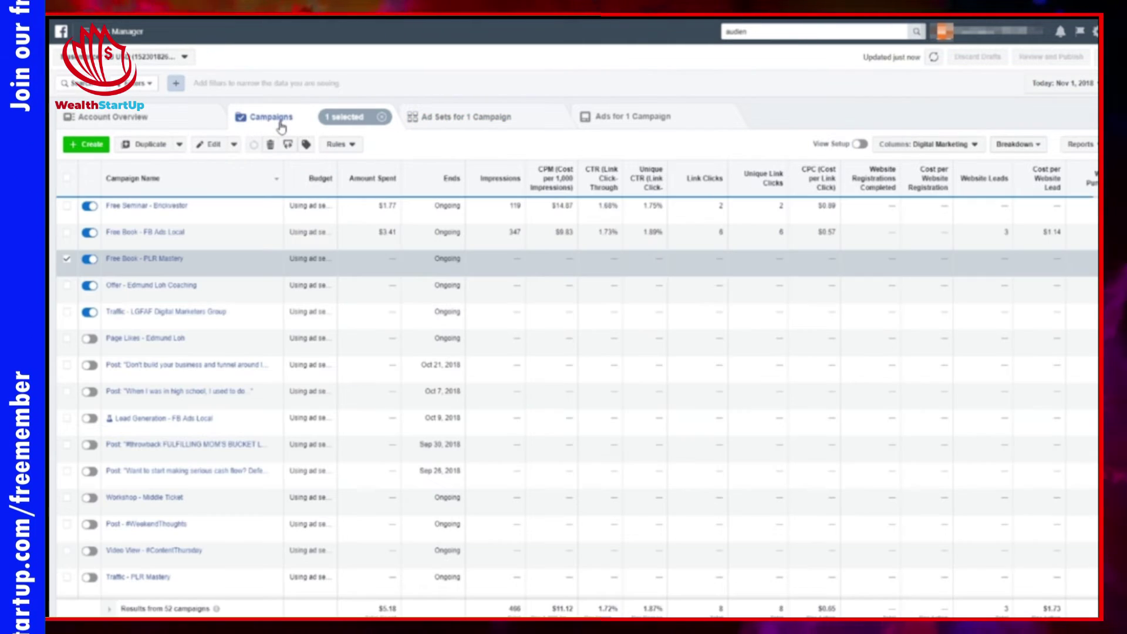
click(93, 145)
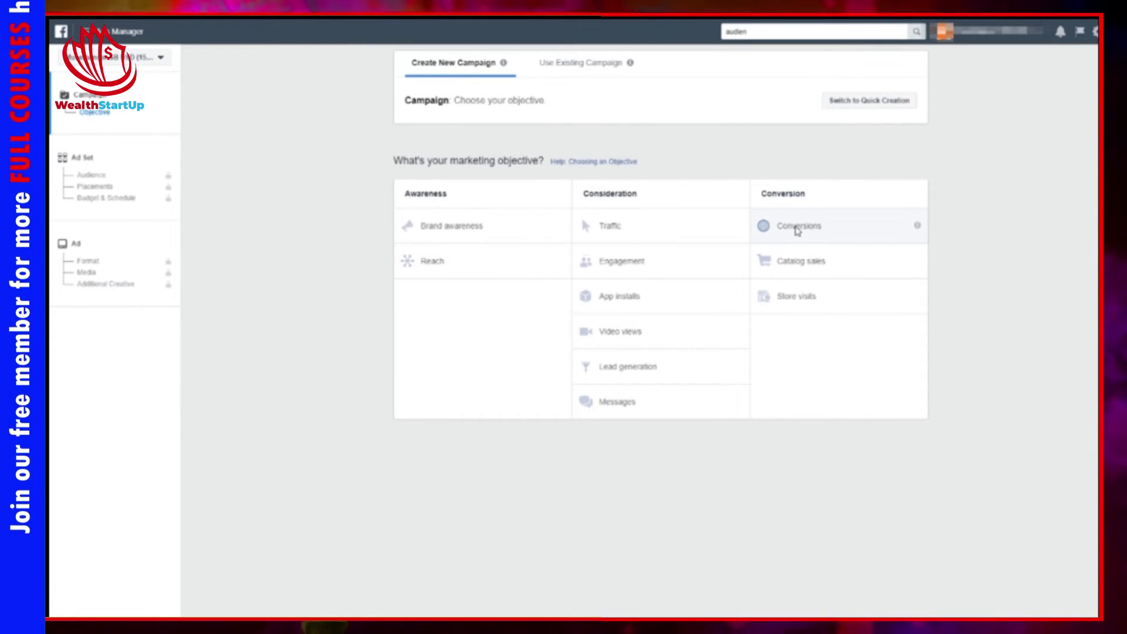
click(797, 229)
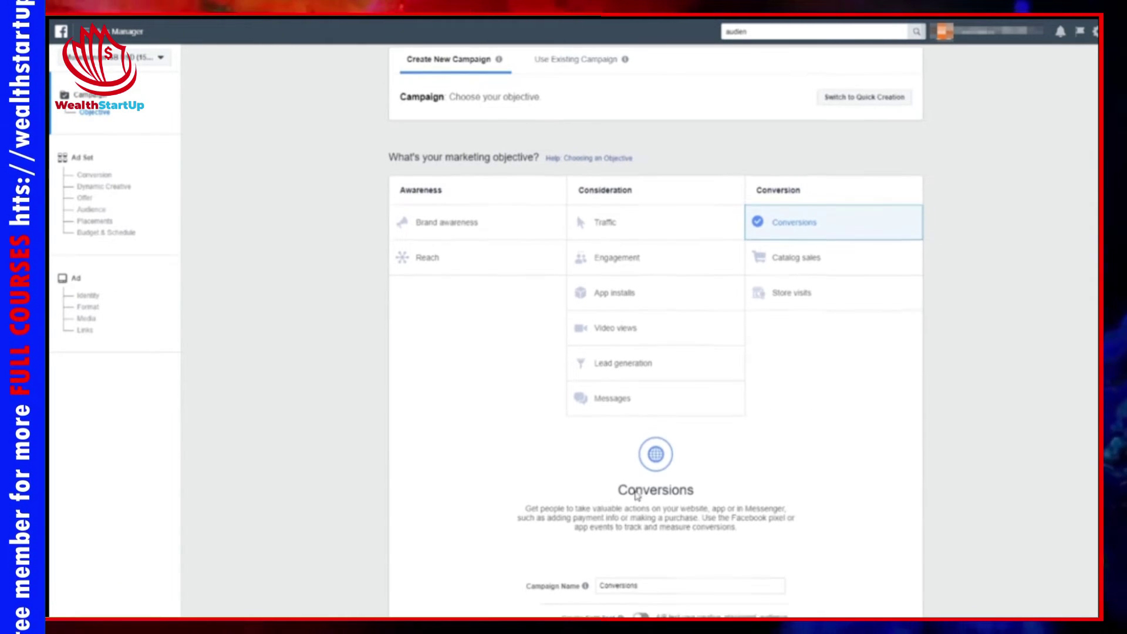
scroll(635, 496, down, 3)
click(656, 457)
text(Retargeting -)
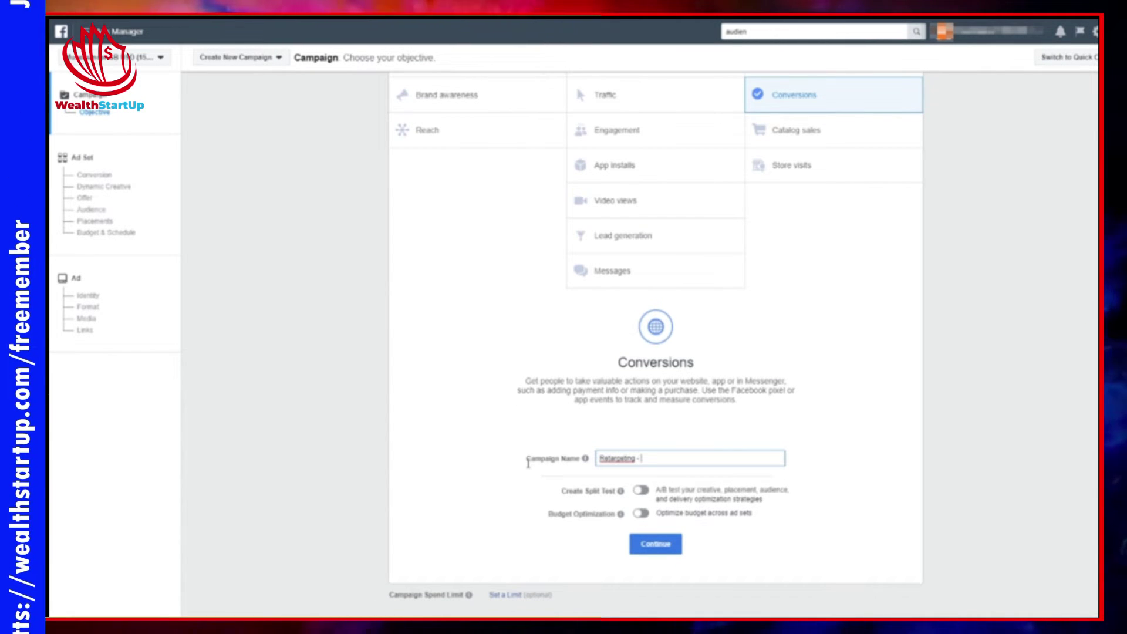
scroll(446, 410, up, 3)
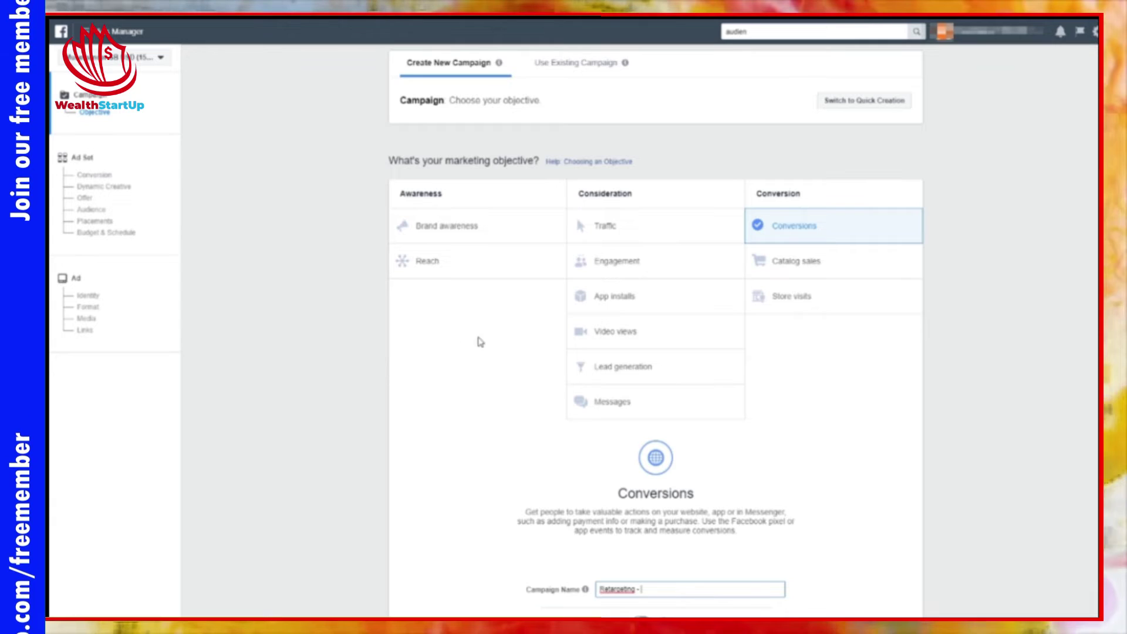
scroll(522, 428, down, 3)
click(88, 624)
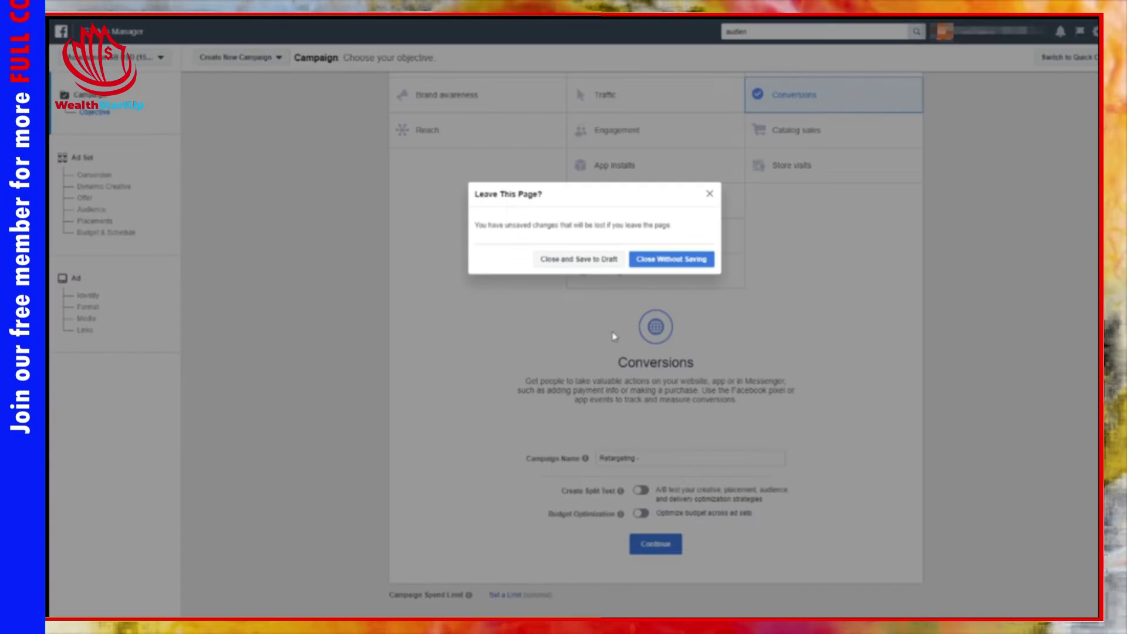
click(652, 260)
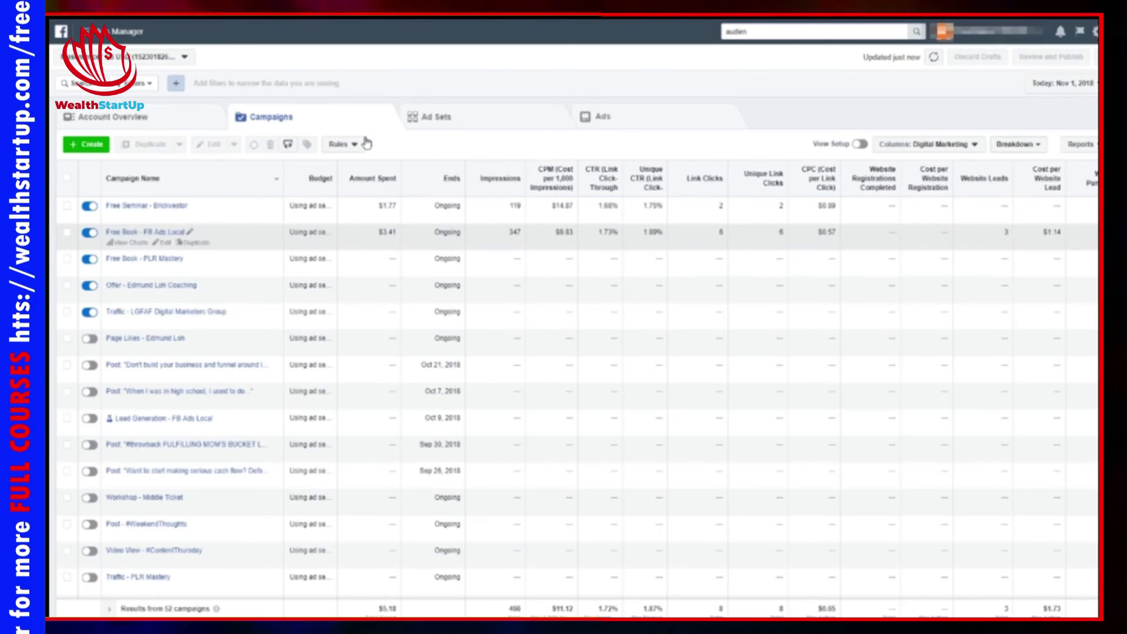
Open the Retargeting - 9BUCKSPLR ad set of the Free Book - PLR Mastery campaign for editing.
click(66, 258)
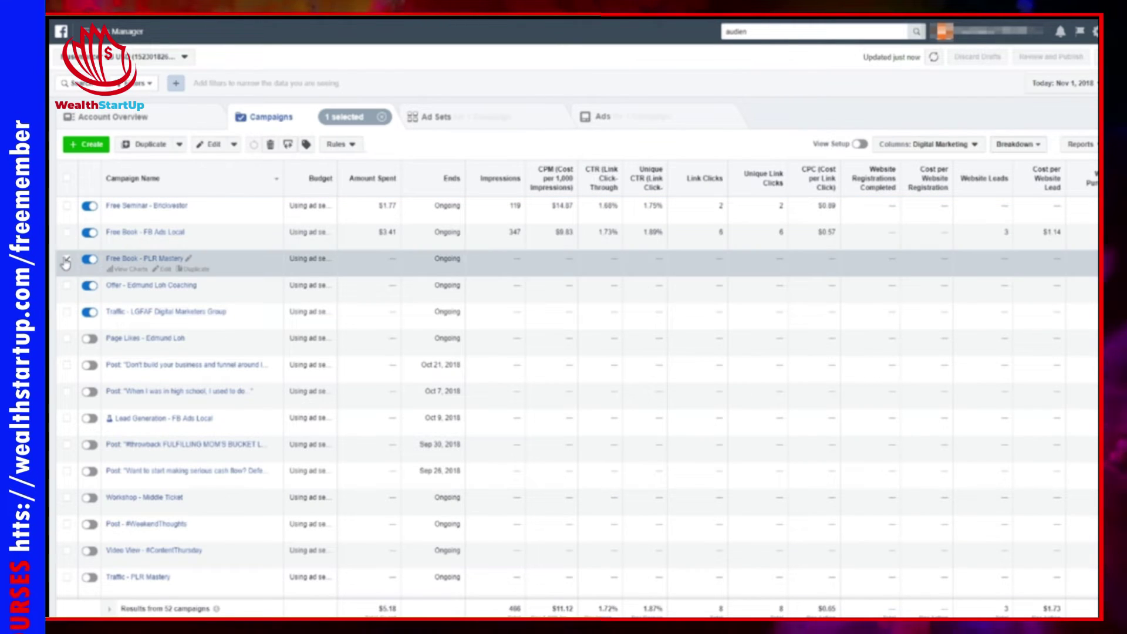
click(475, 118)
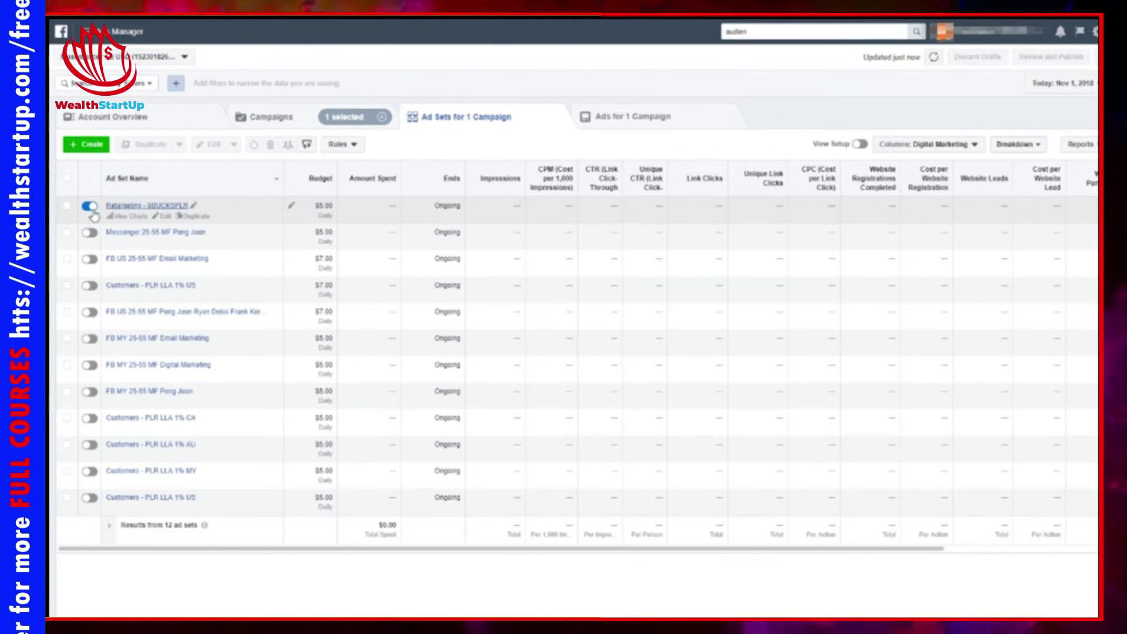
click(67, 206)
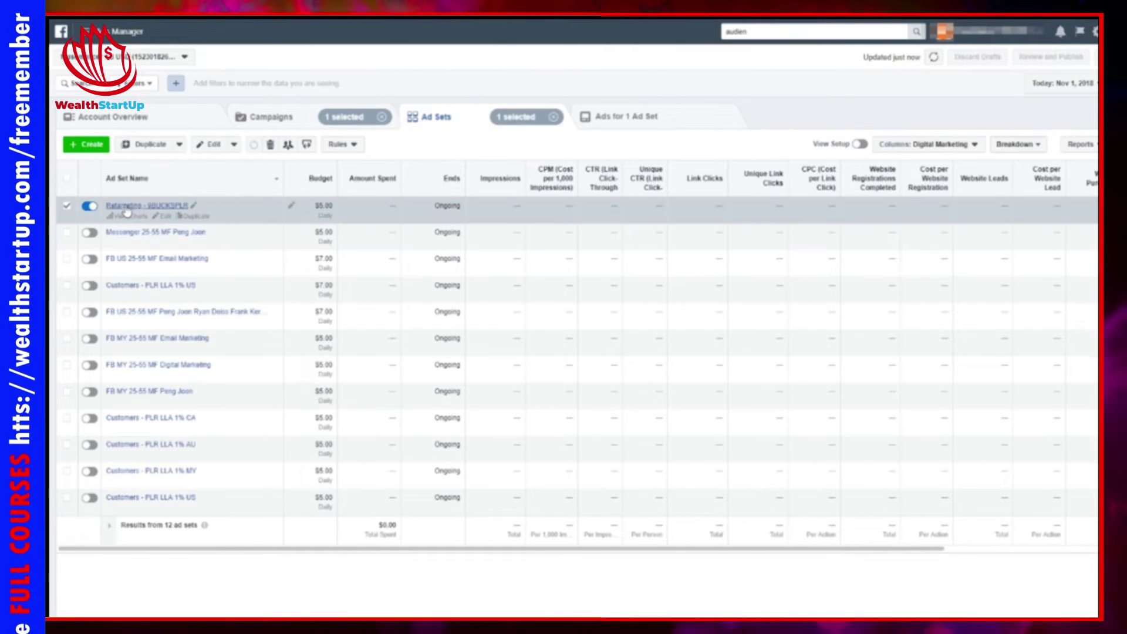
click(165, 217)
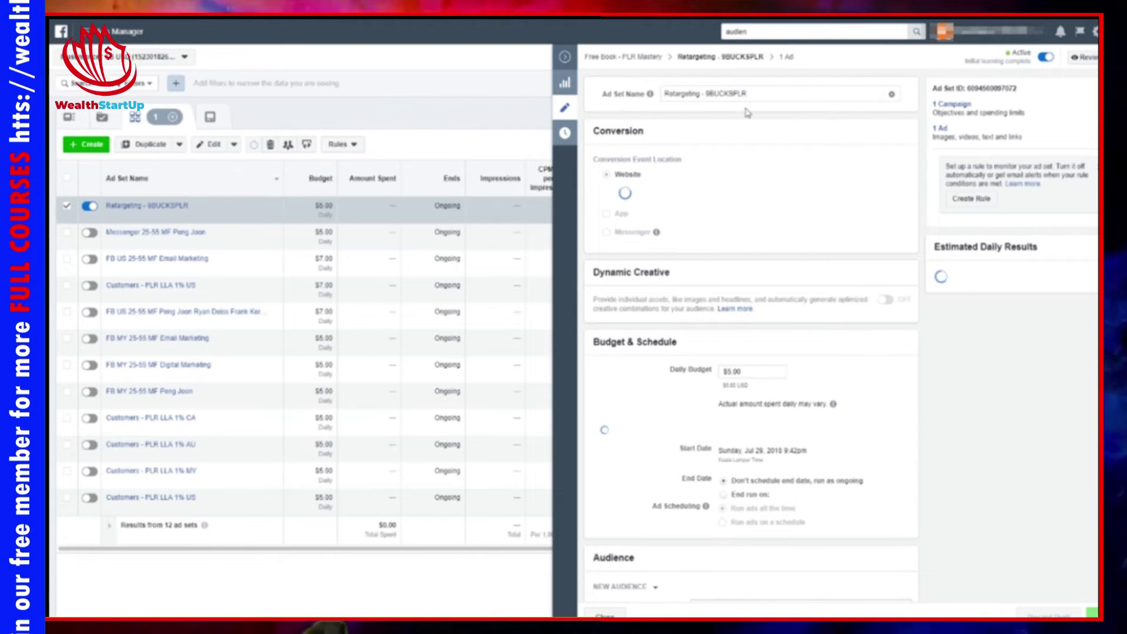
Examine the ad set's name, conversion event, daily budget, schedule and custom audience settings.
click(685, 96)
click(694, 132)
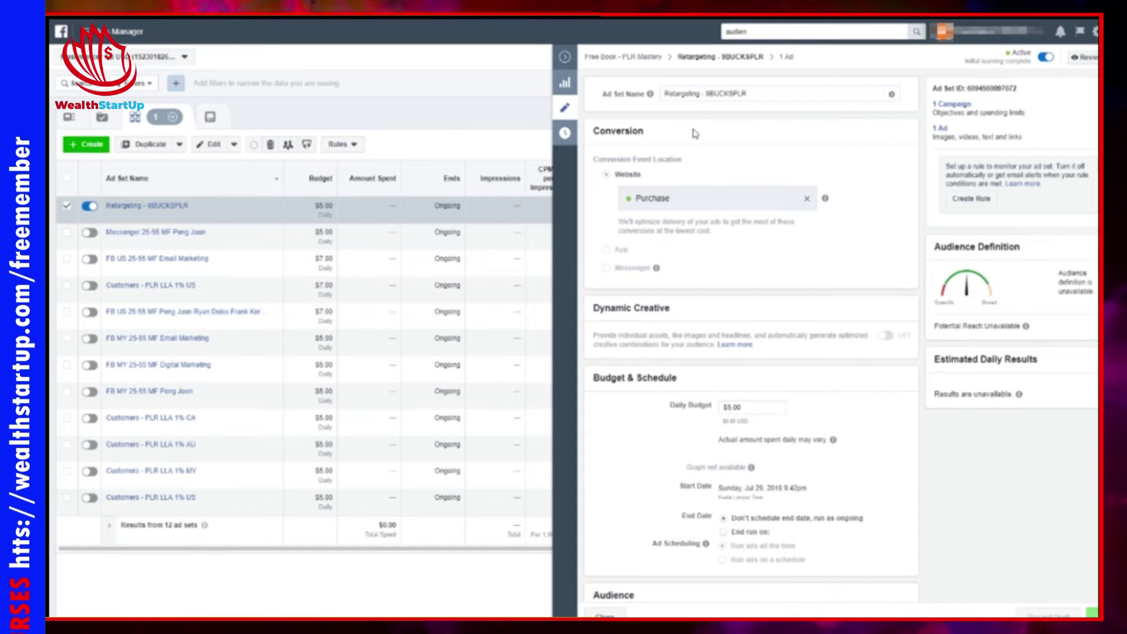
double_click(673, 198)
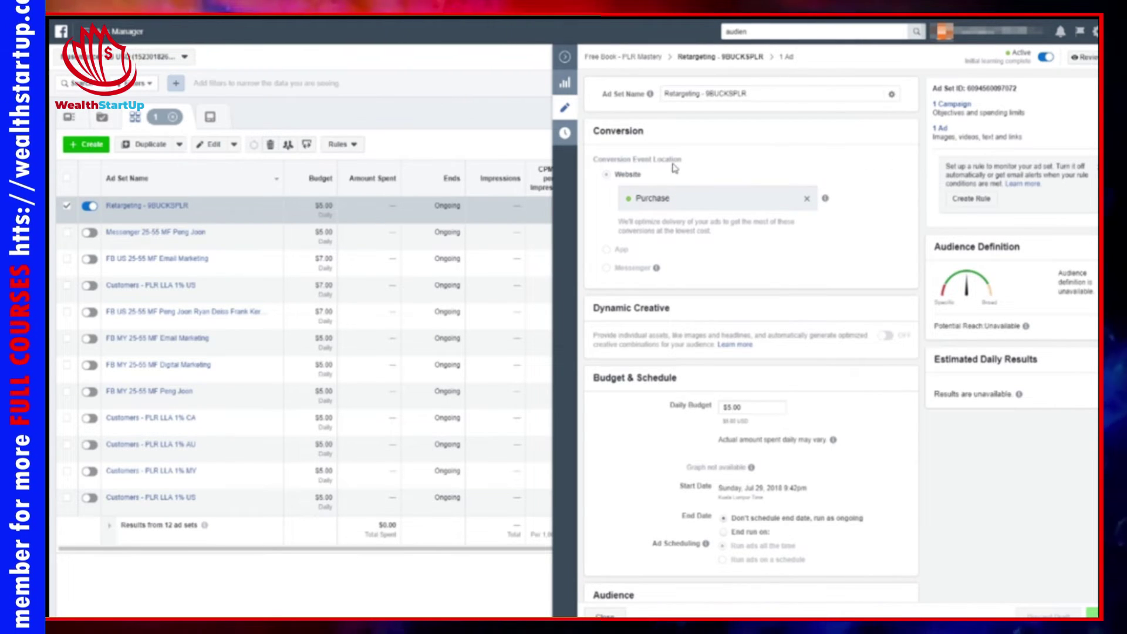
scroll(745, 185, down, 2)
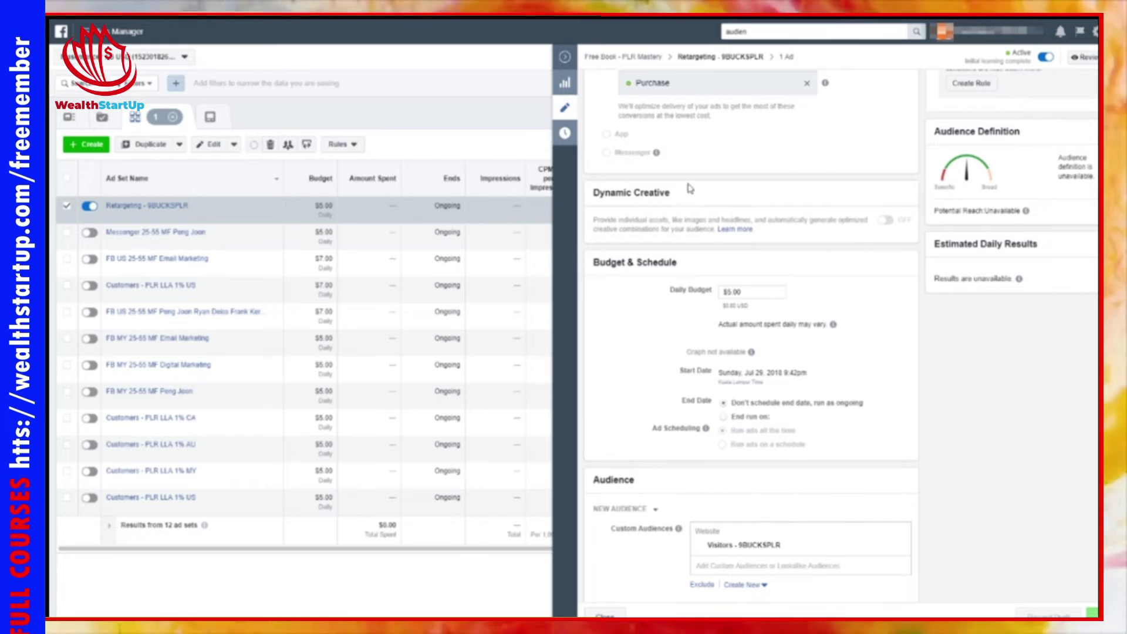
scroll(755, 260, down, 1)
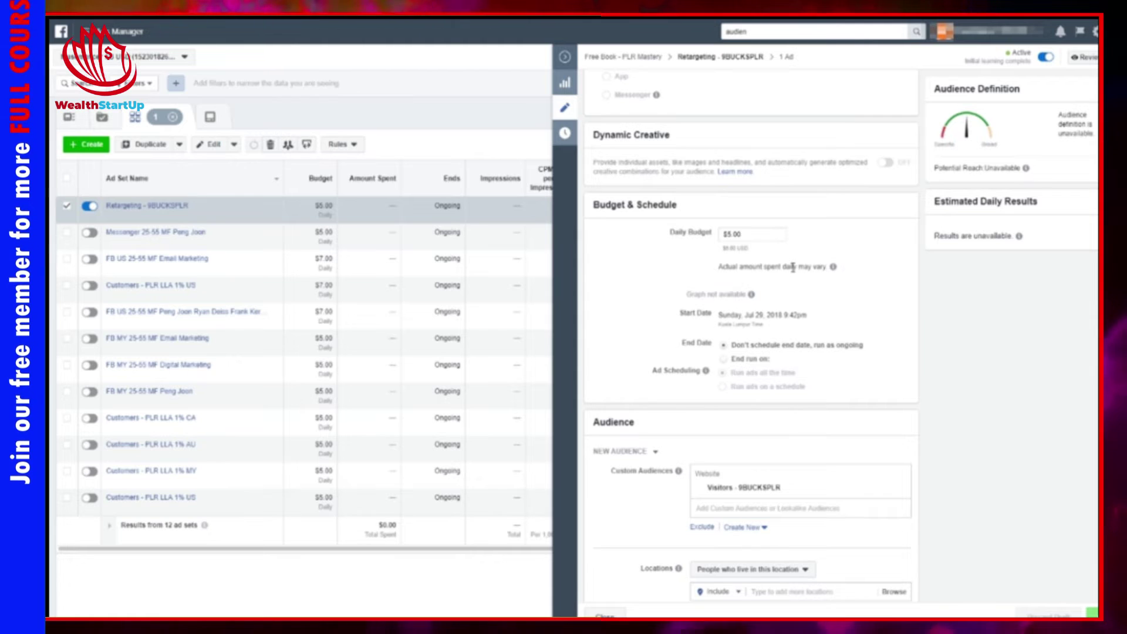
scroll(785, 286, down, 4)
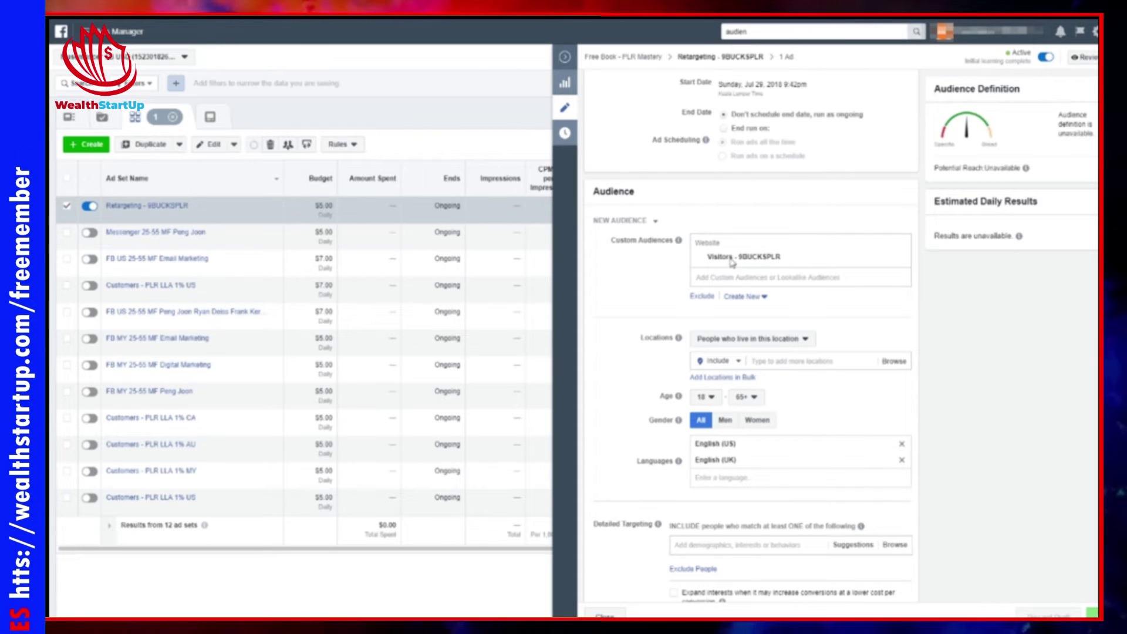
Browse the custom audiences available for the ad set's targeting without adding one.
click(732, 281)
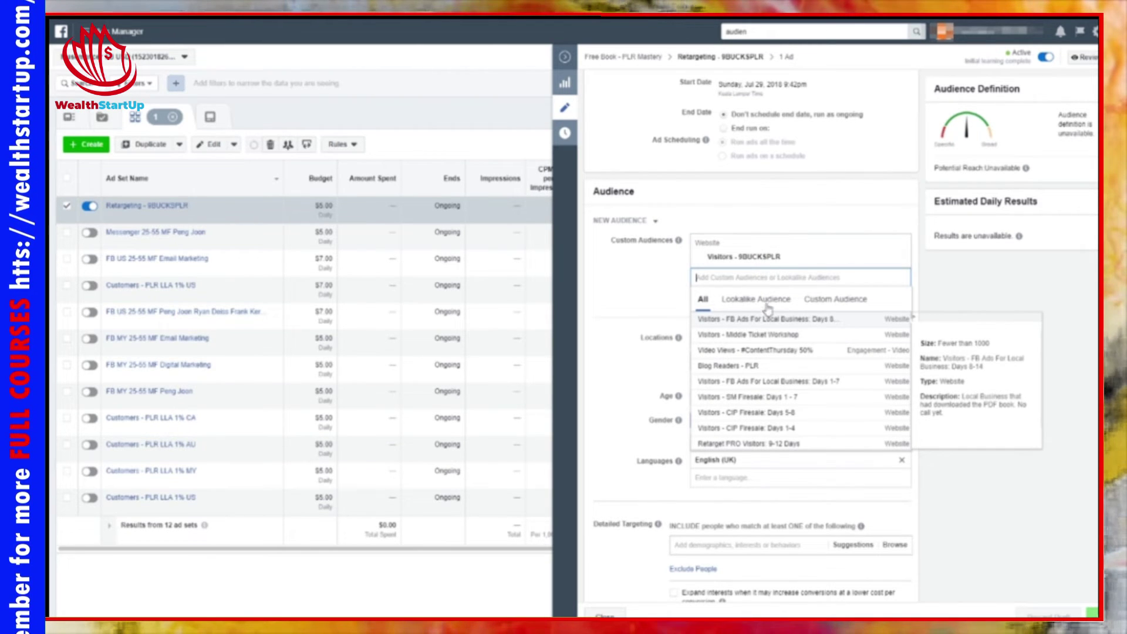
click(815, 300)
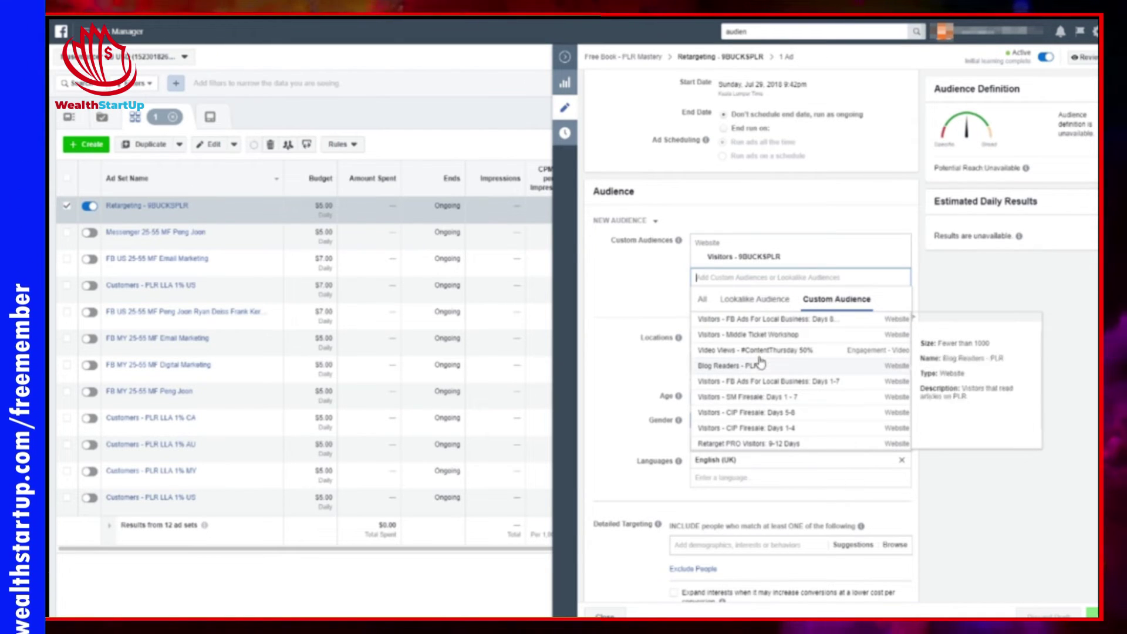
scroll(743, 397, down, 10)
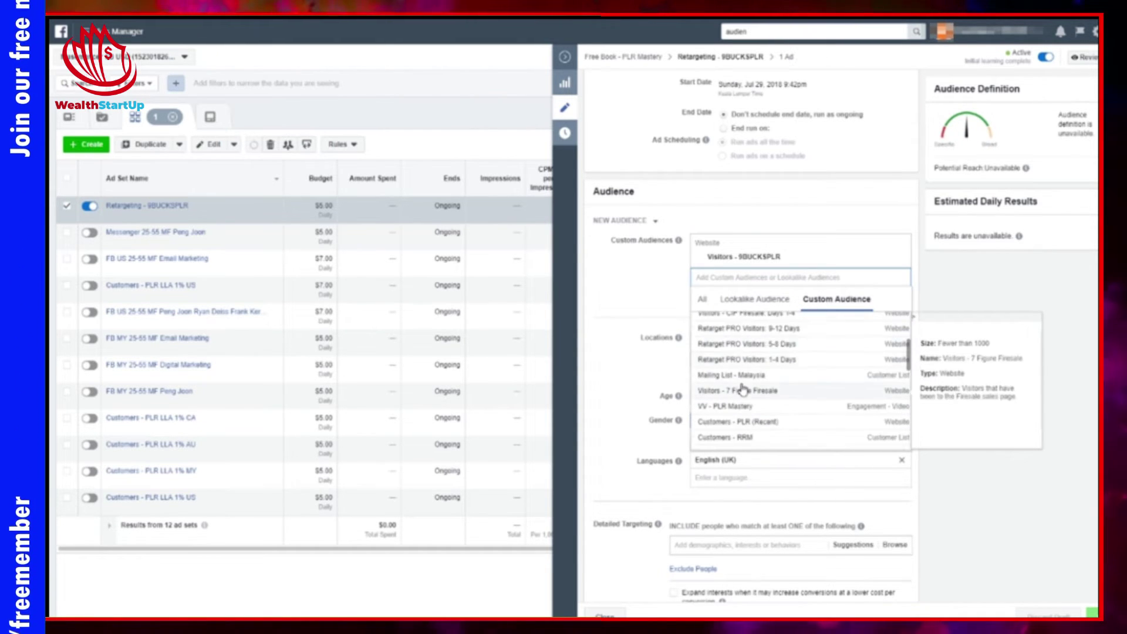
scroll(745, 391, up, 10)
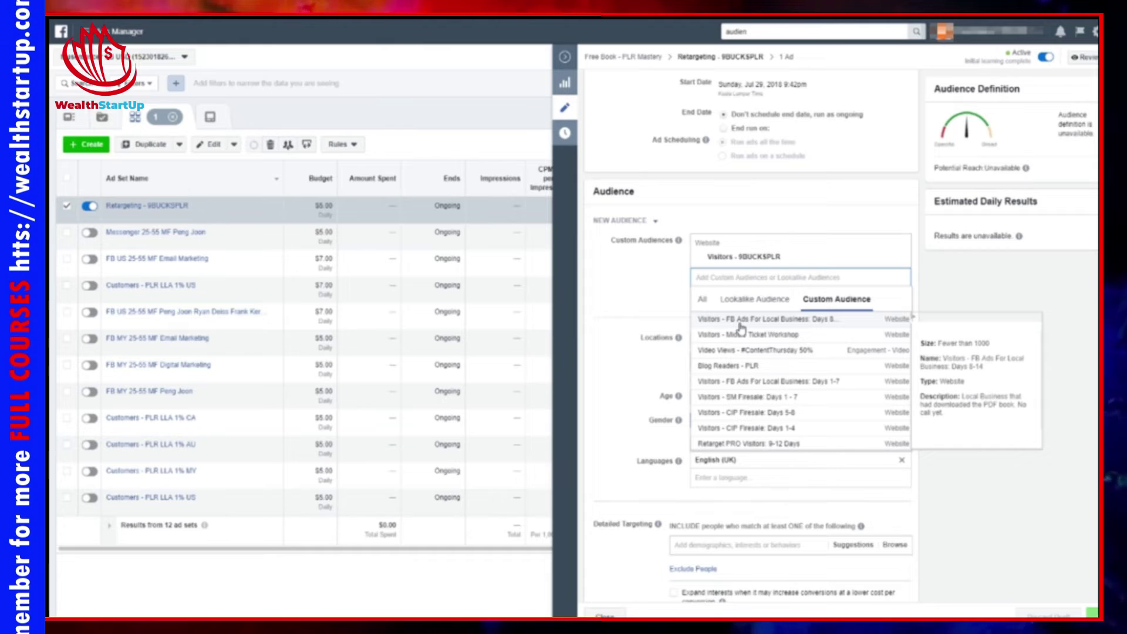
click(658, 294)
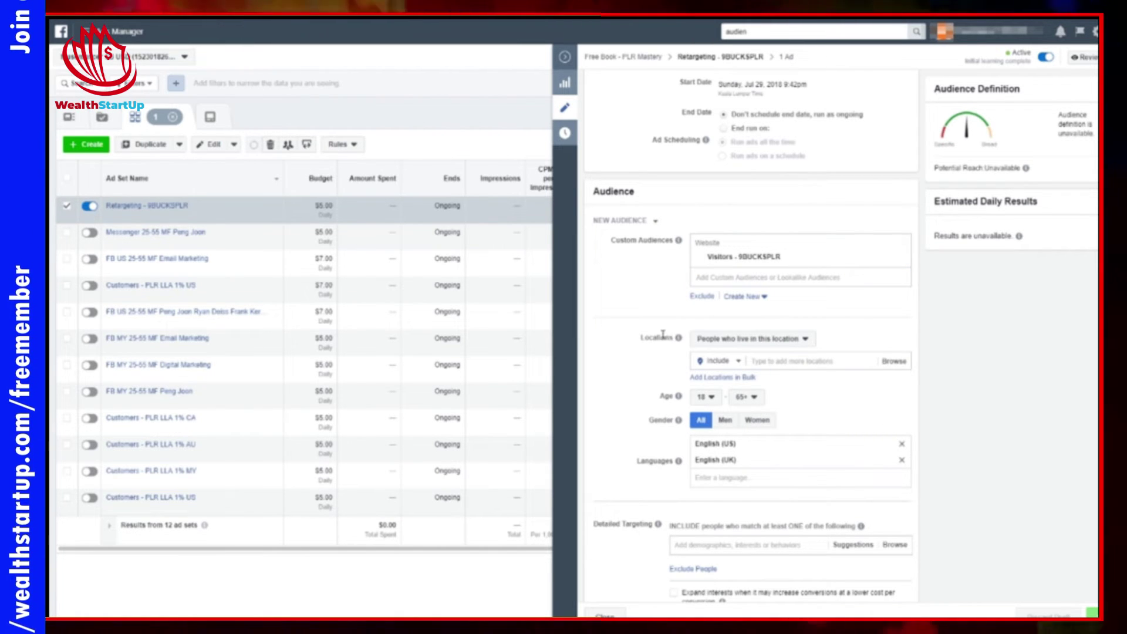
Try including Worldwide as the ad set's location, and remove it again.
click(769, 363)
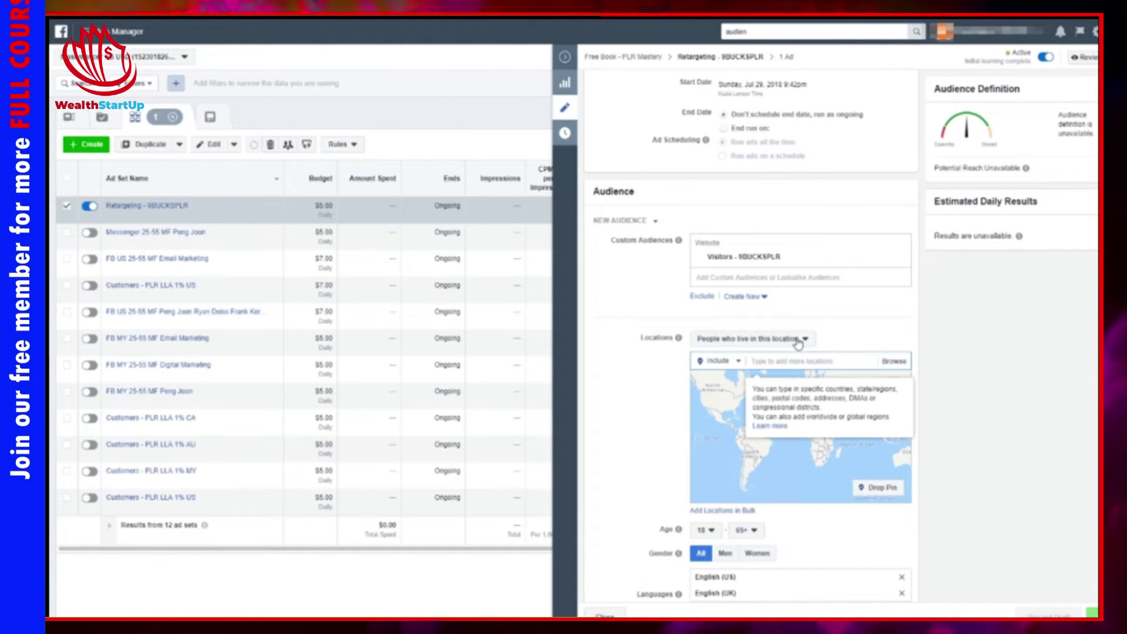
text(worldwide)
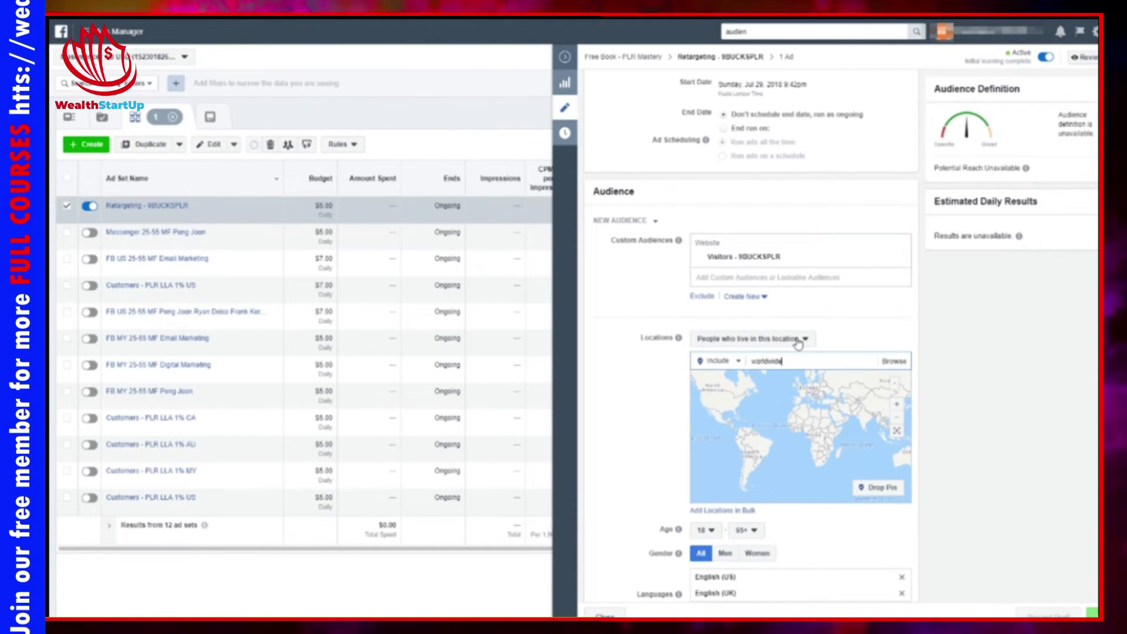
click(793, 378)
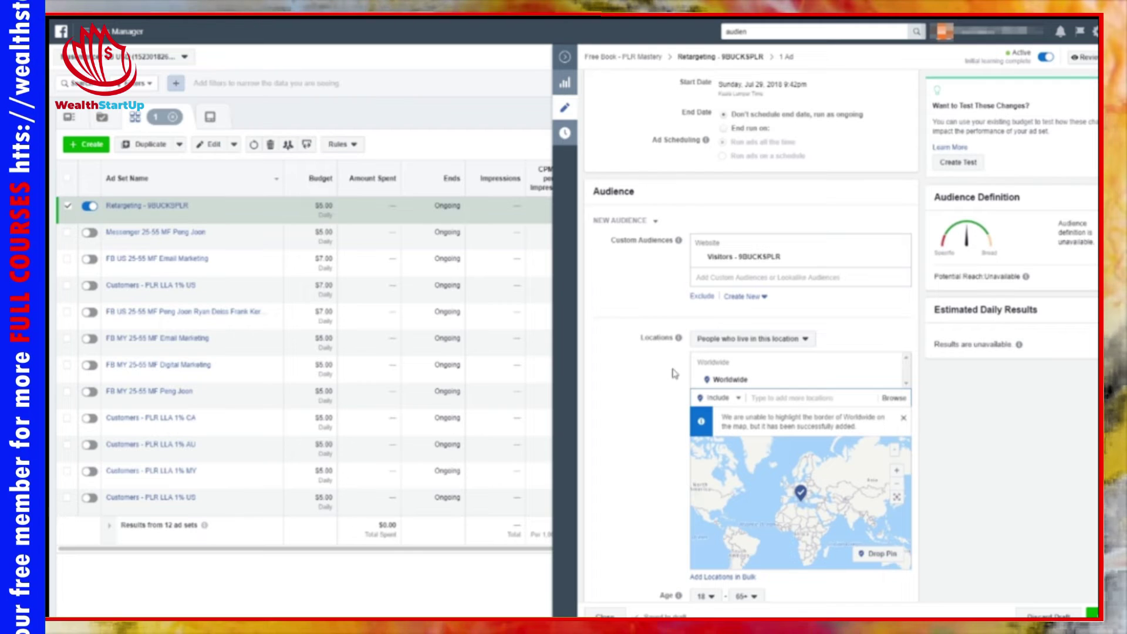
click(891, 364)
Examine the ad set's age, gender, language, detailed targeting, custom audience and placement settings.
scroll(689, 394, down, 2)
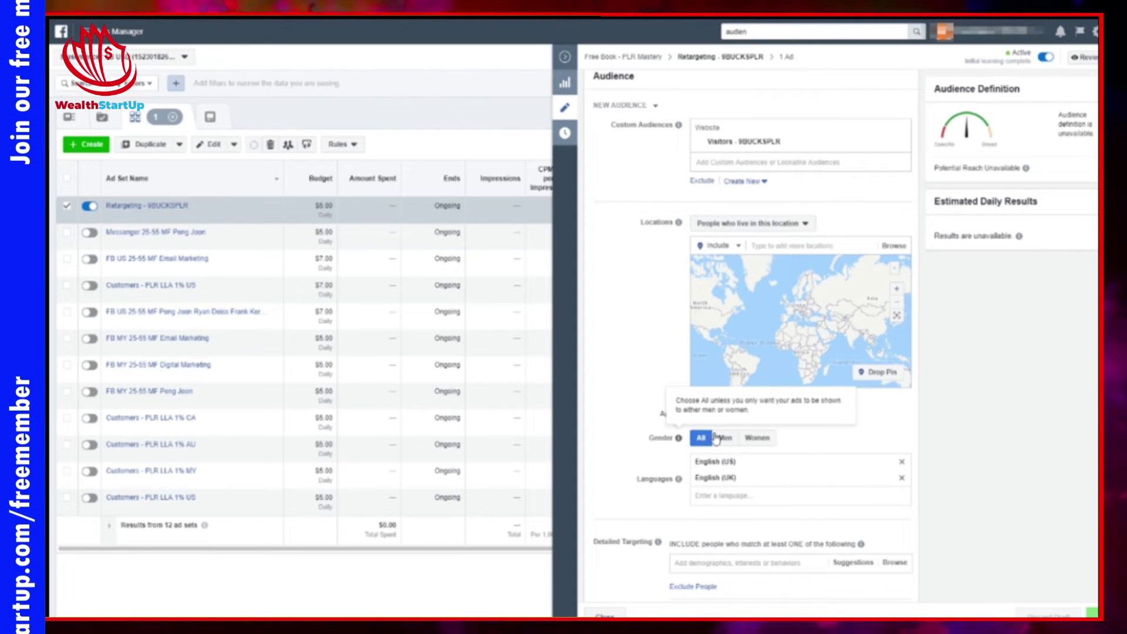
scroll(721, 441, down, 2)
mouse_move(681, 326)
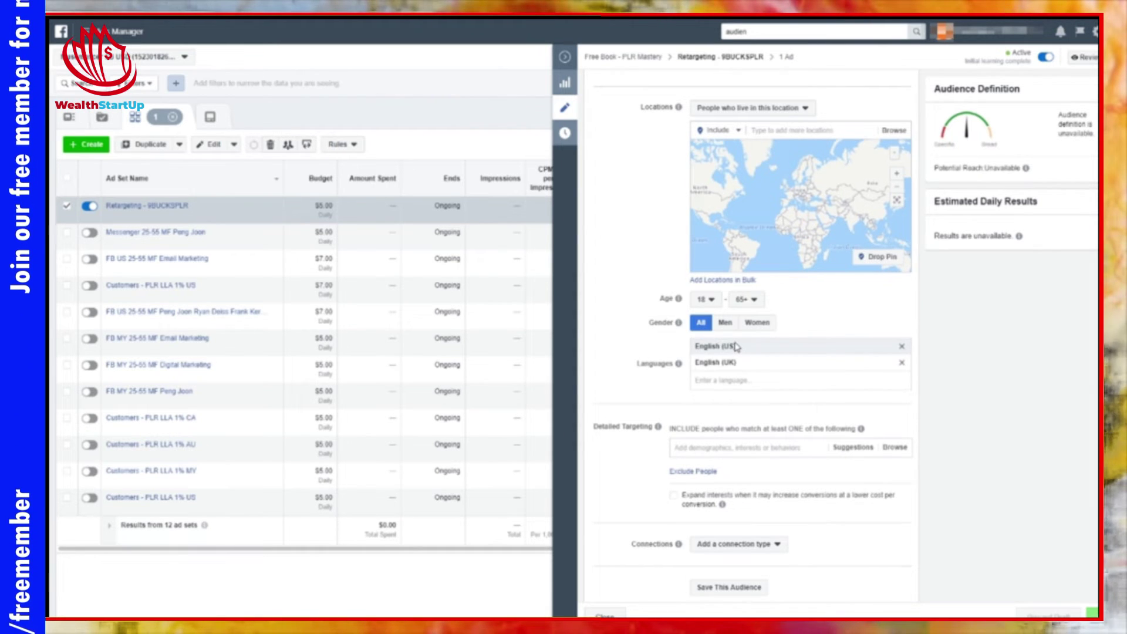
scroll(737, 347, down, 3)
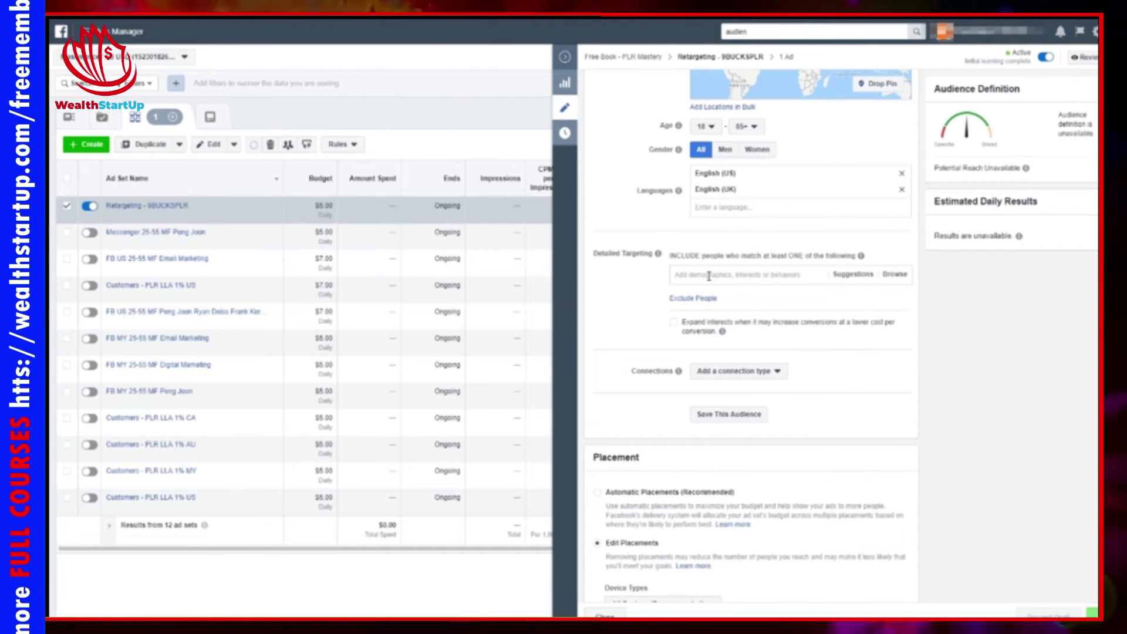
scroll(708, 276, up, 12)
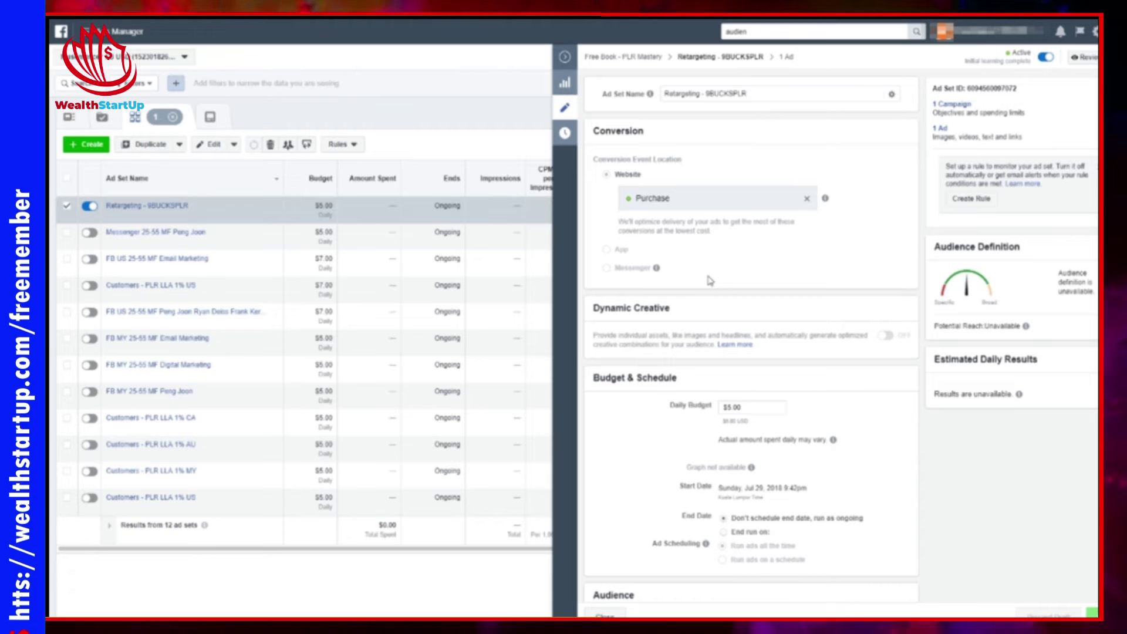
scroll(710, 280, down, 7)
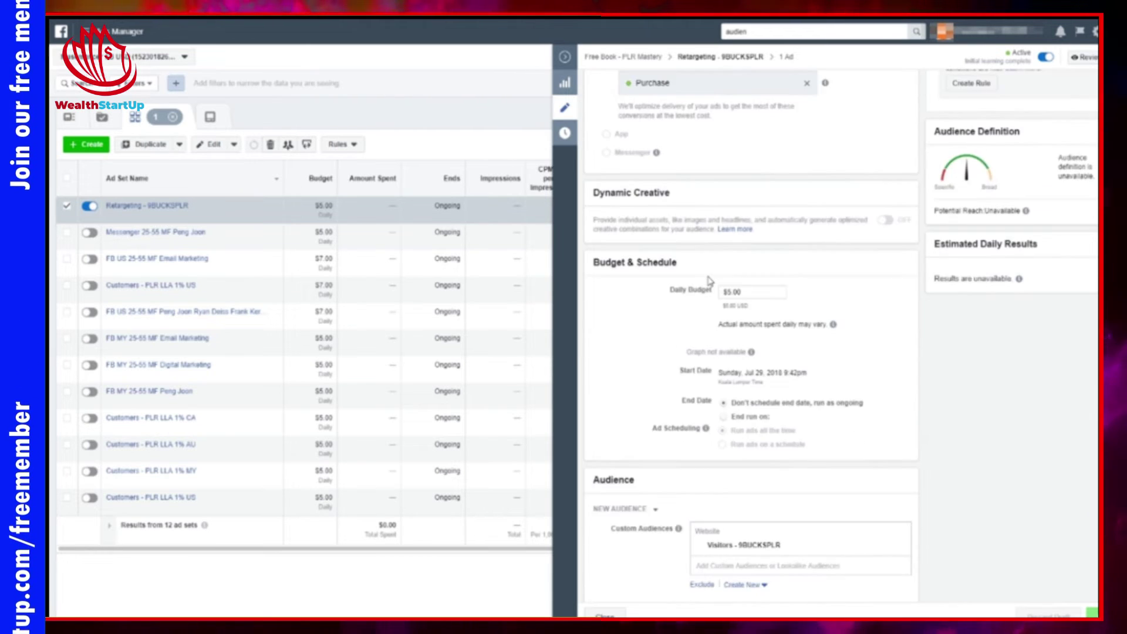
drag(612, 240, 670, 238)
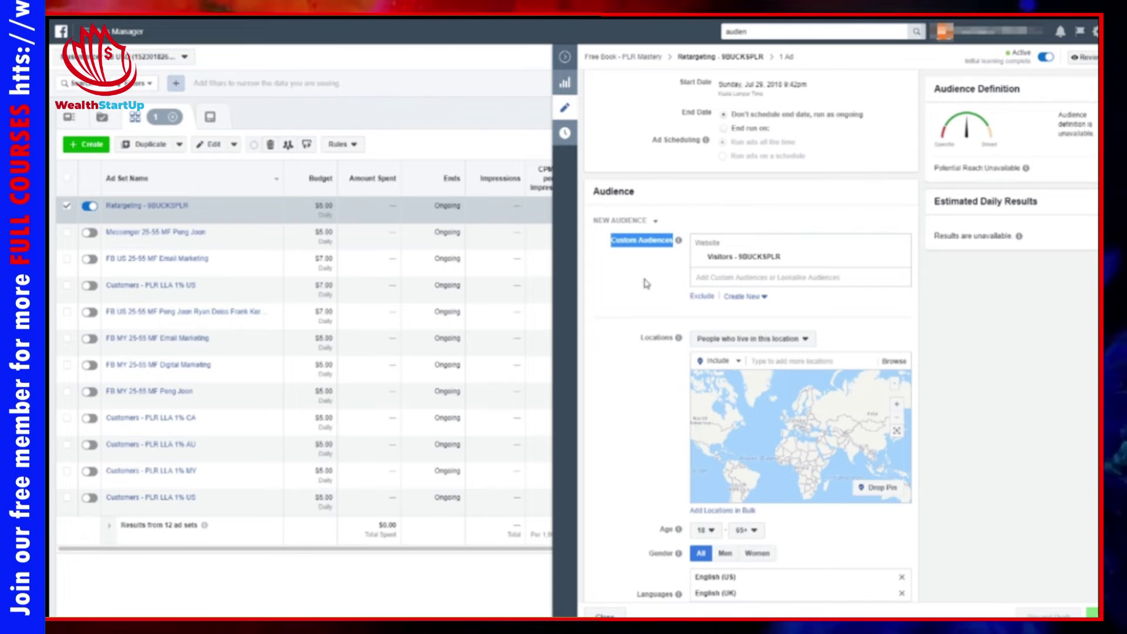
scroll(672, 308, down, 8)
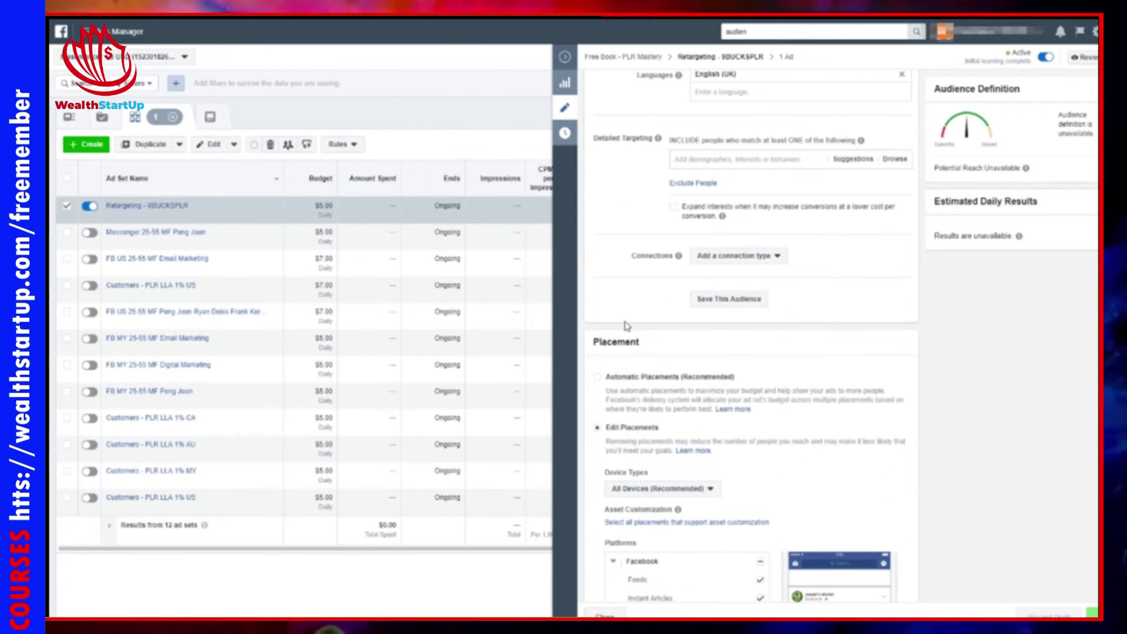
scroll(629, 315, down, 3)
scroll(629, 315, down, 2)
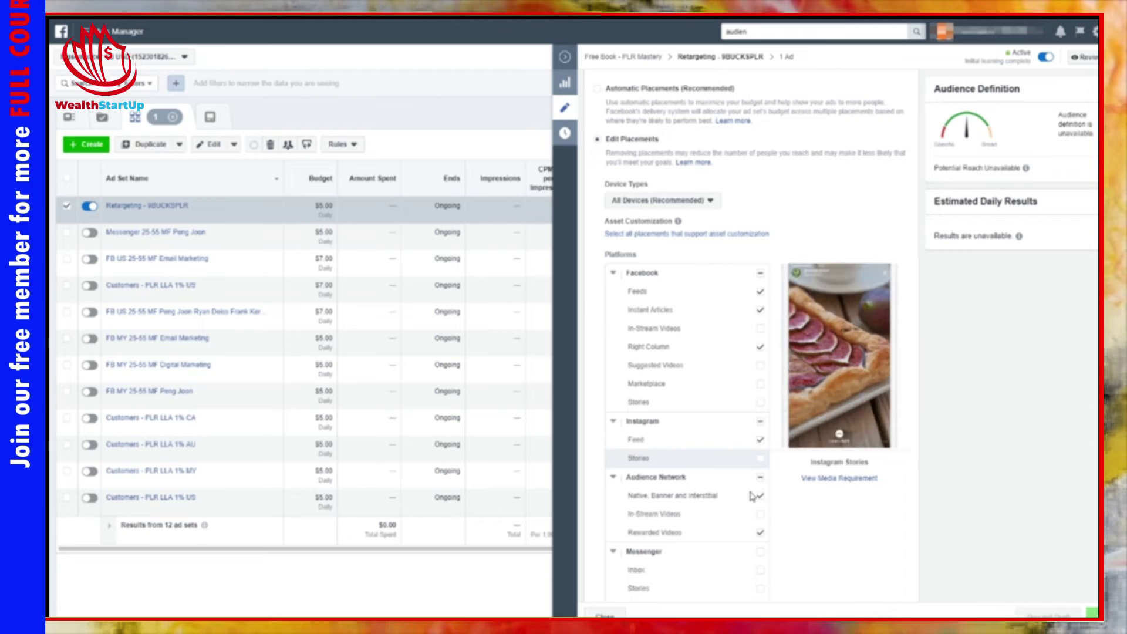
Try clearing all Facebook placements, selecting the Instagram and Messenger ones, and changing the Audience Network selection.
click(760, 275)
click(760, 275)
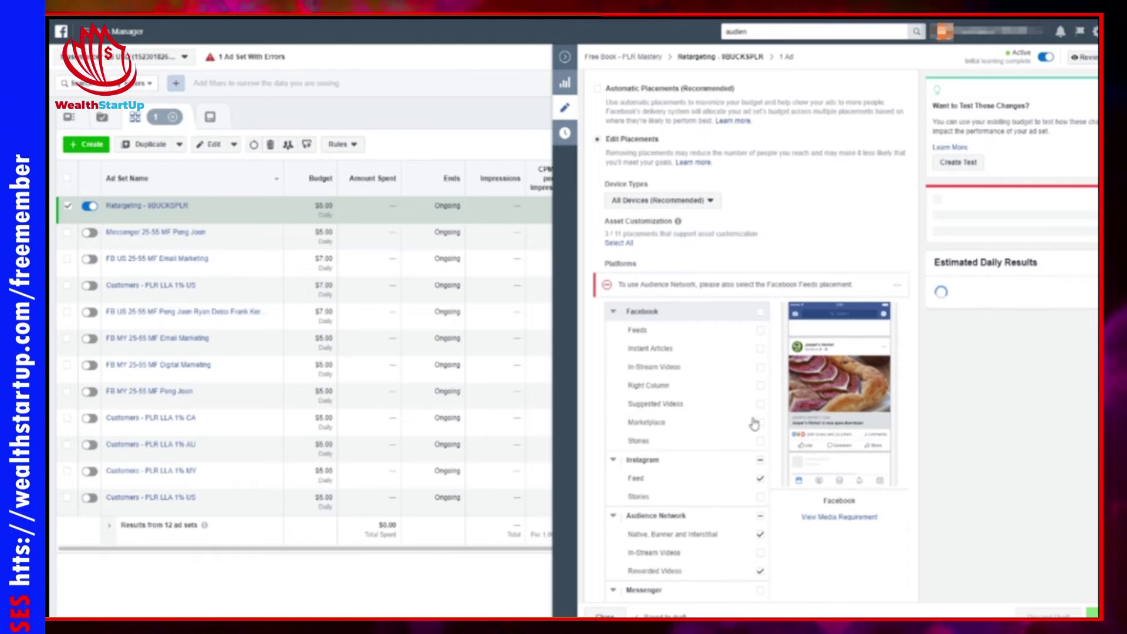
scroll(757, 364, down, 2)
click(760, 346)
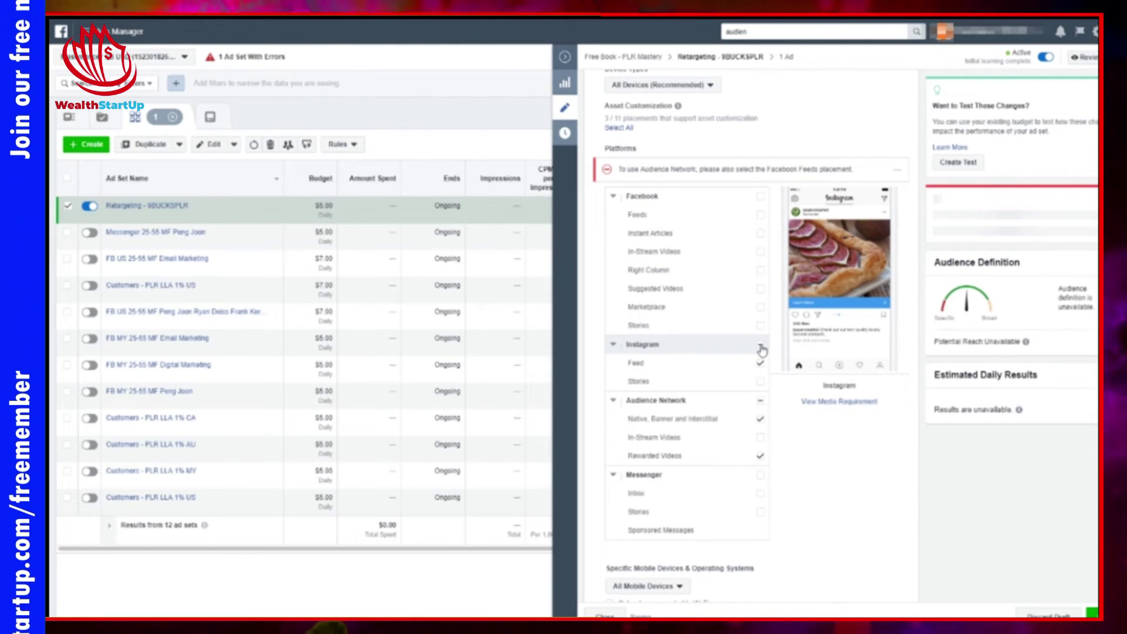
click(760, 405)
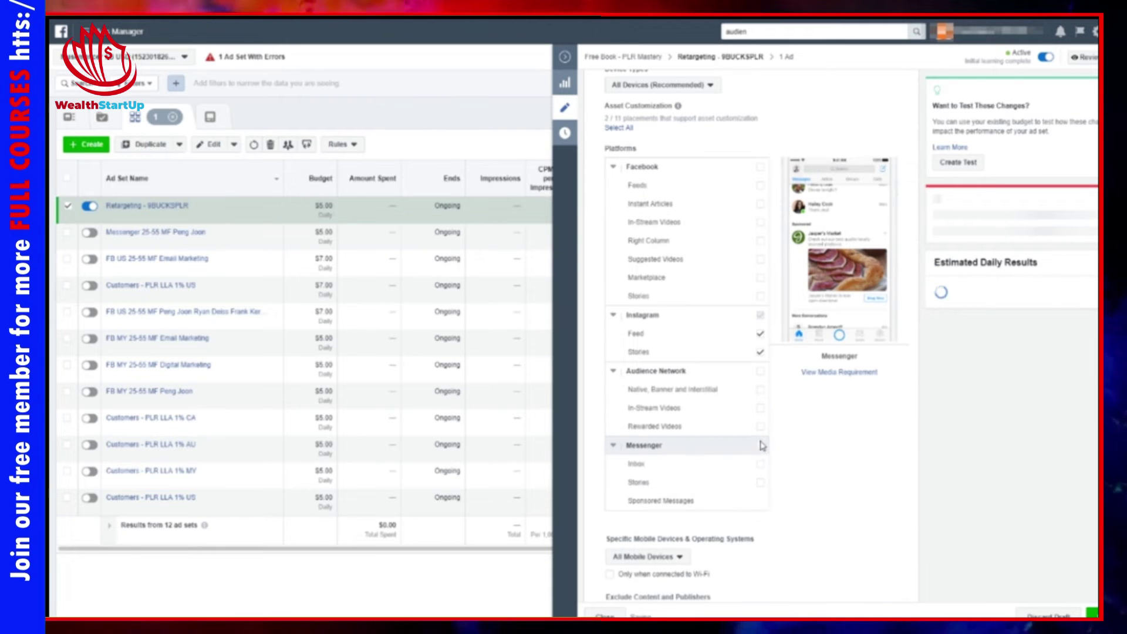
click(760, 446)
click(760, 446)
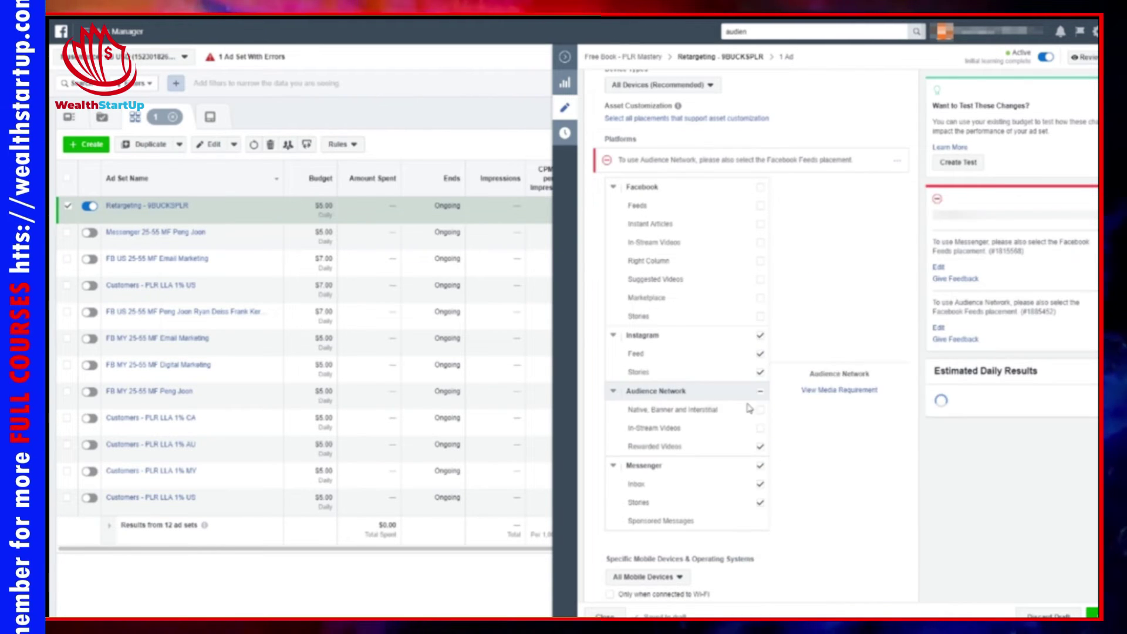
Review the optimization and delivery settings, and discard the ad set's draft changes.
scroll(745, 417, down, 5)
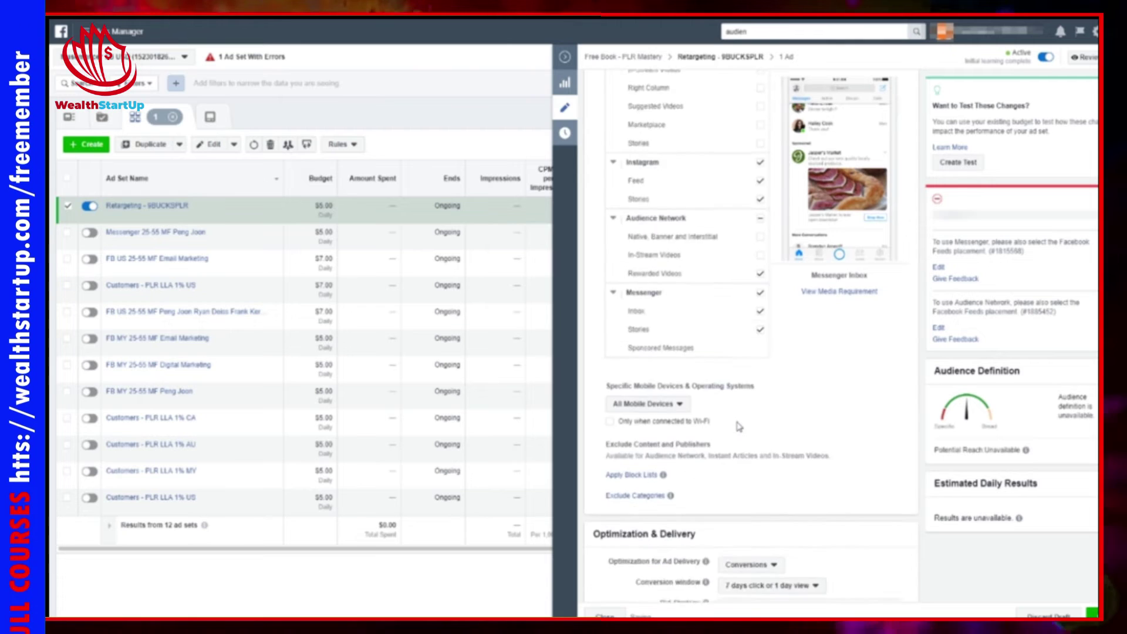
scroll(725, 375, down, 1)
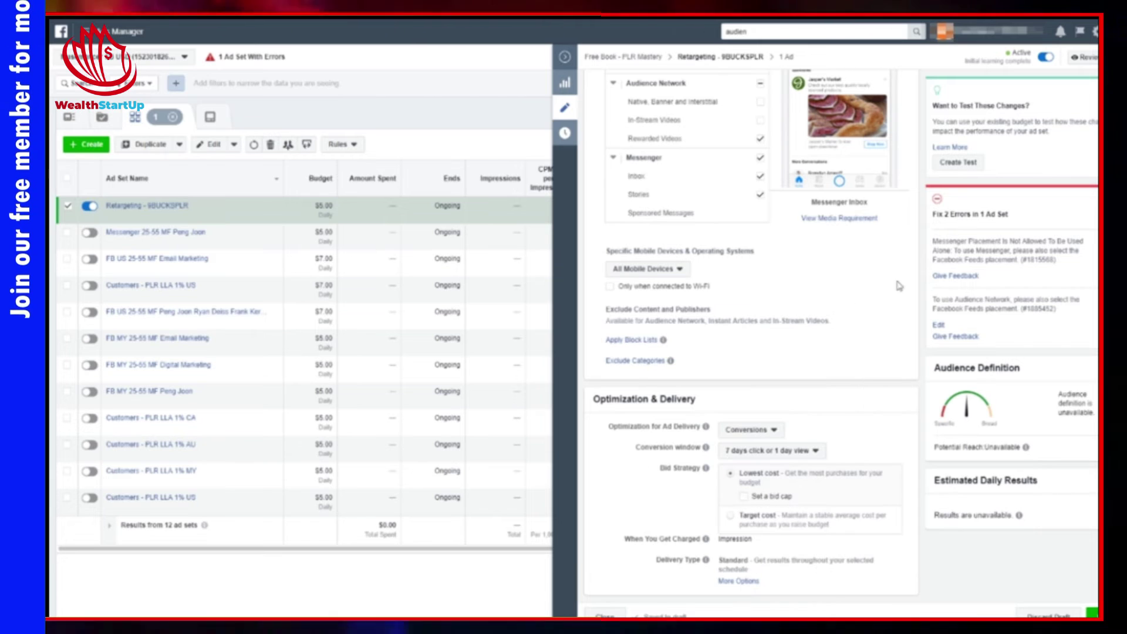
scroll(869, 302, up, 5)
scroll(869, 303, up, 15)
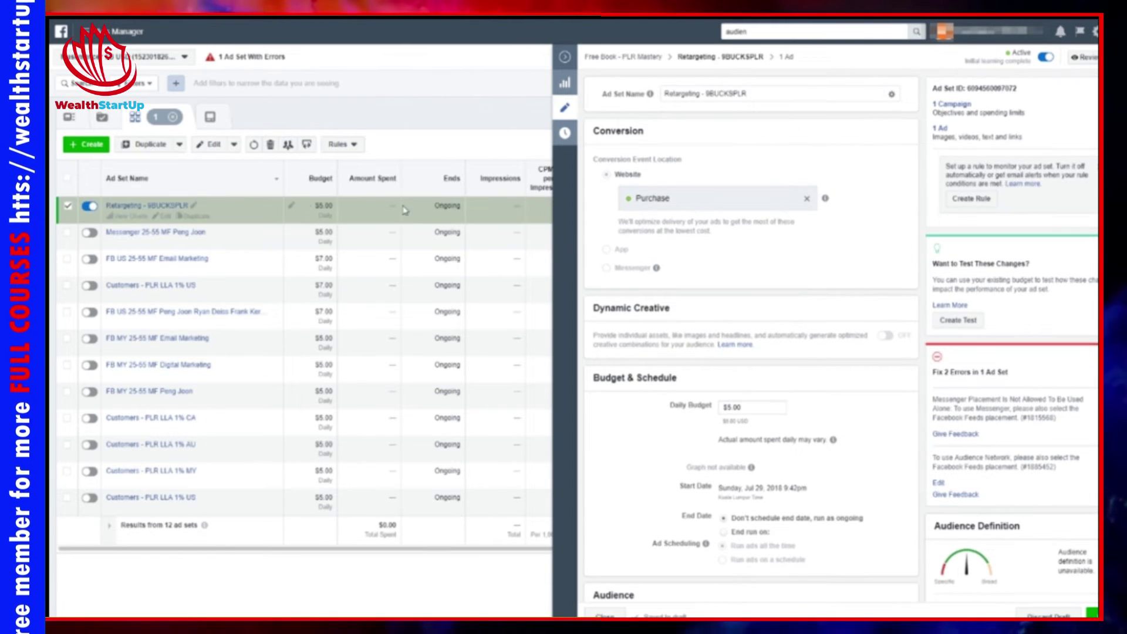
click(1049, 614)
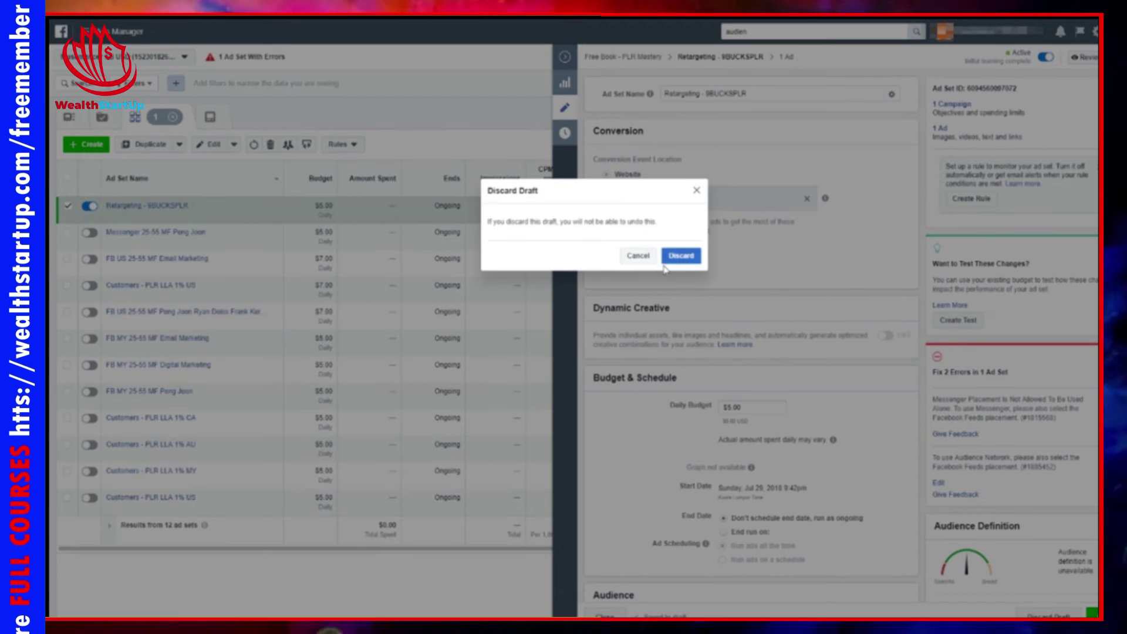
click(677, 255)
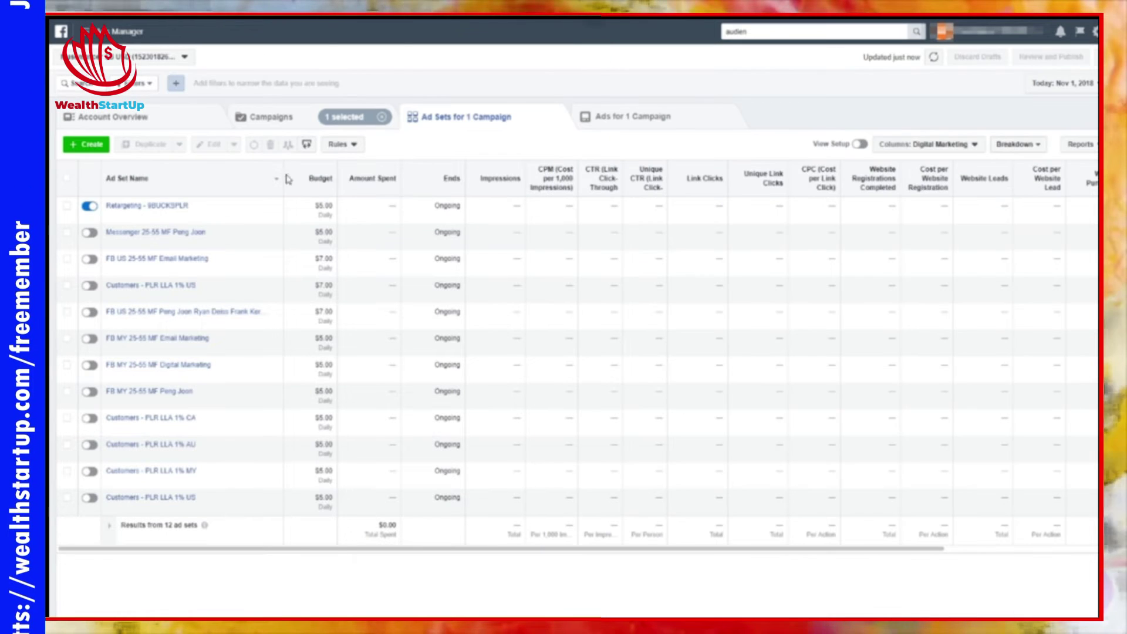
Open the 9BUCKSPLR 1 ad of the Retargeting - 9BUCKSPLR ad set in the editor.
click(66, 208)
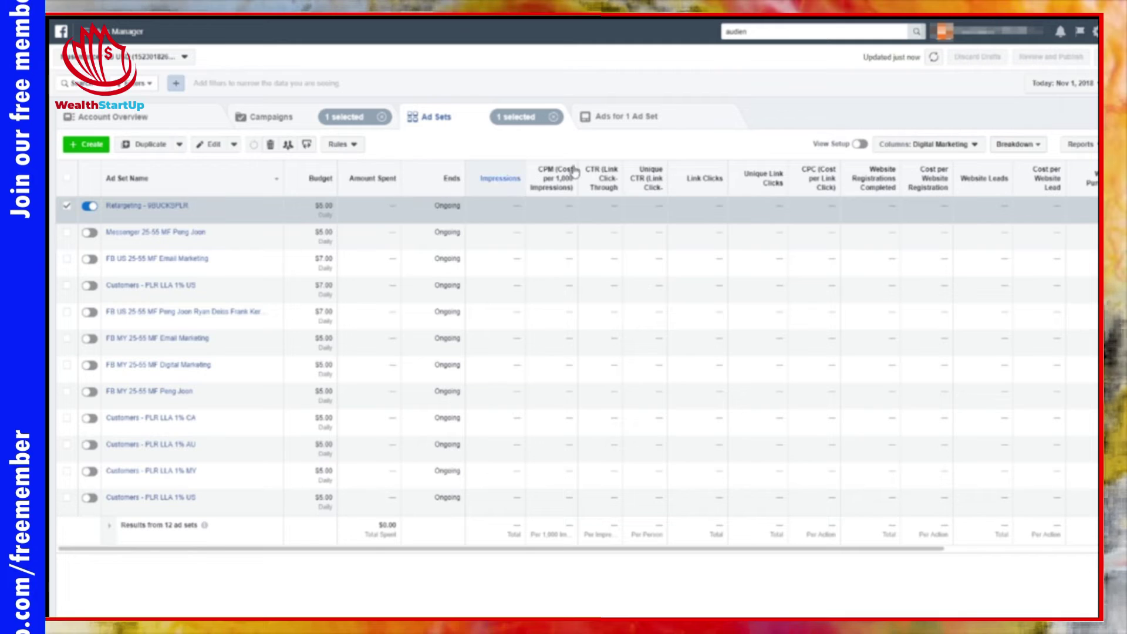
click(609, 120)
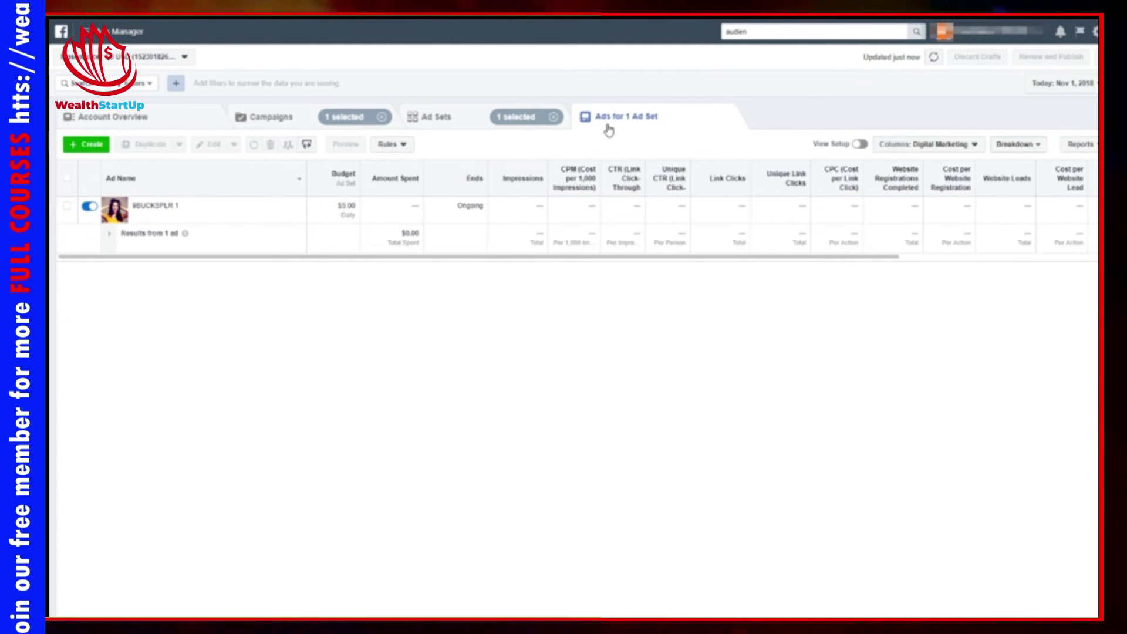
mouse_move(183, 223)
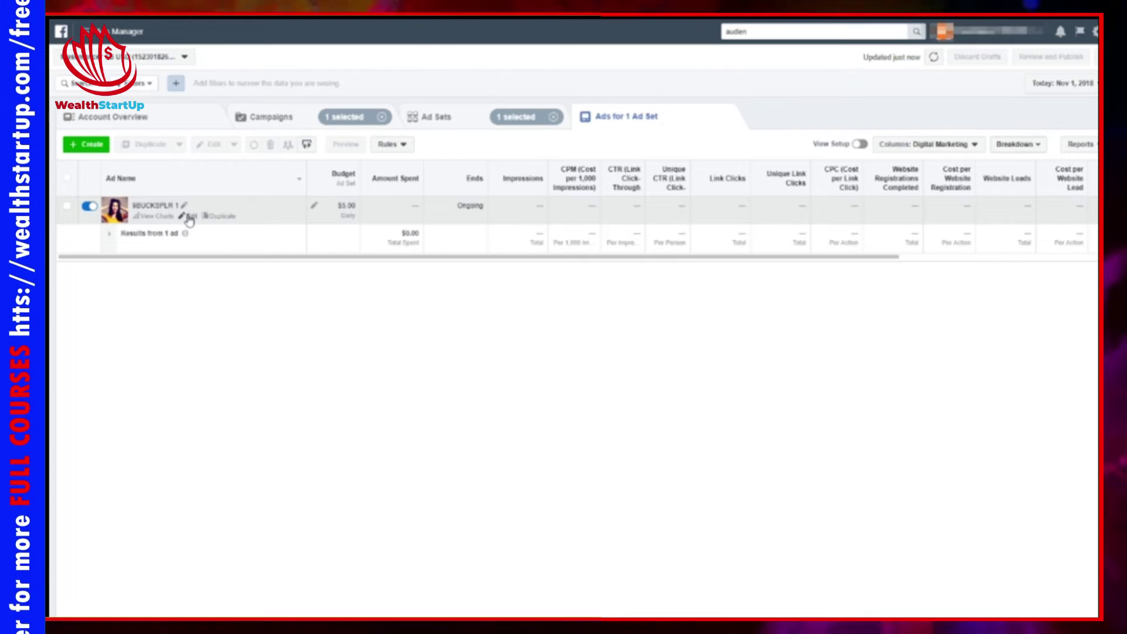
click(189, 218)
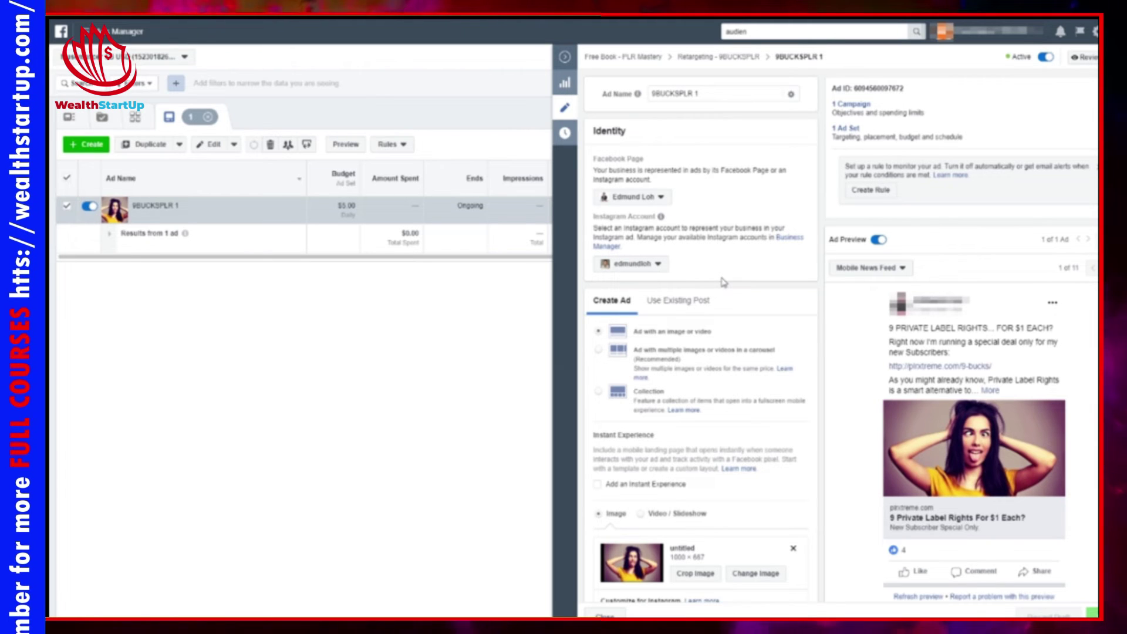
Review the ad's format, image and full text, and preview the ad as a Desktop News Feed post.
scroll(723, 283, down, 5)
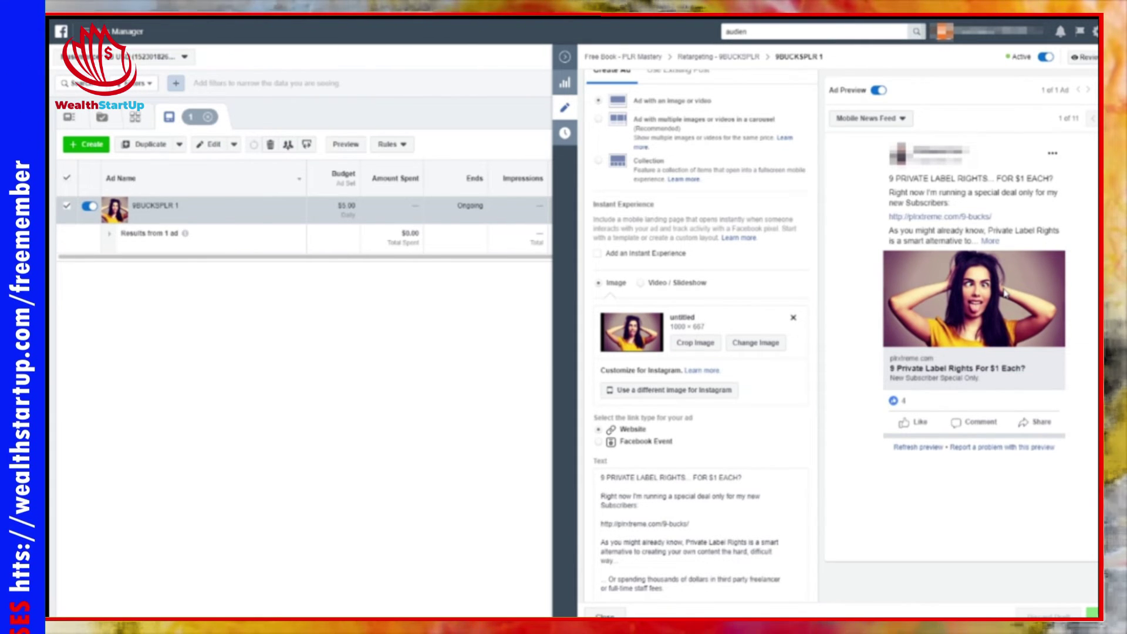
scroll(733, 396, down, 3)
click(704, 325)
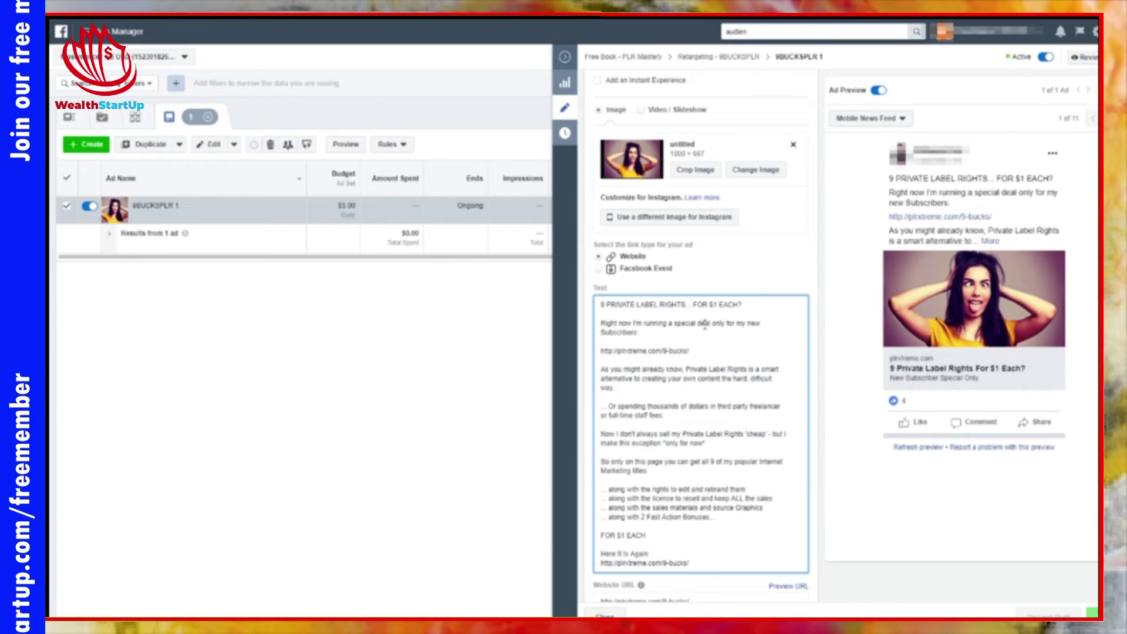
scroll(717, 337, down, 1)
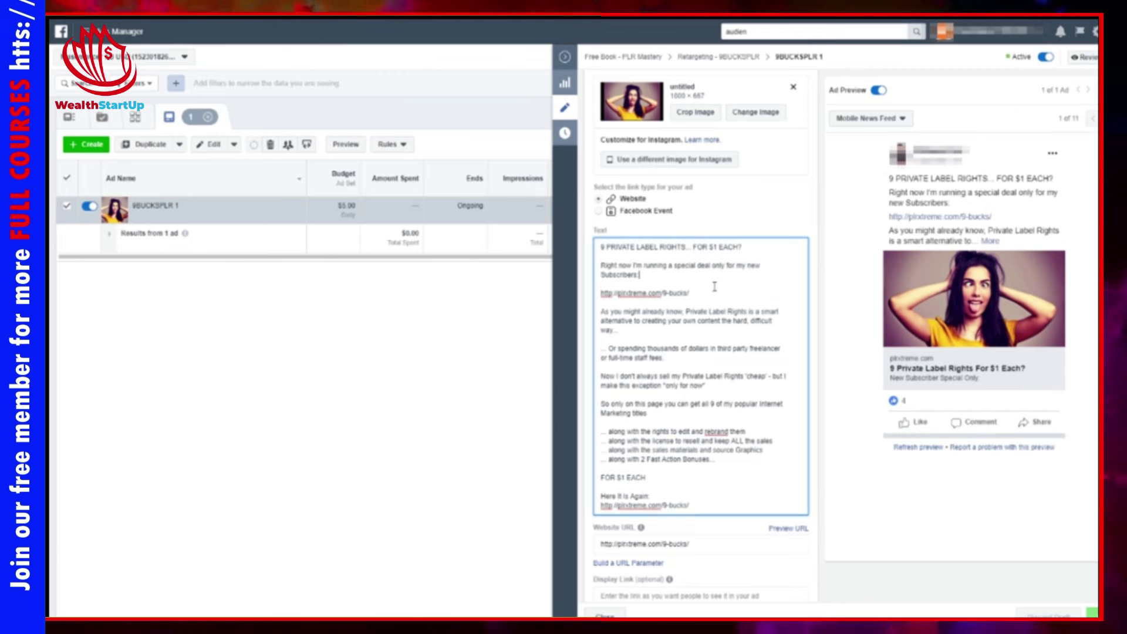
scroll(724, 405, down, 1)
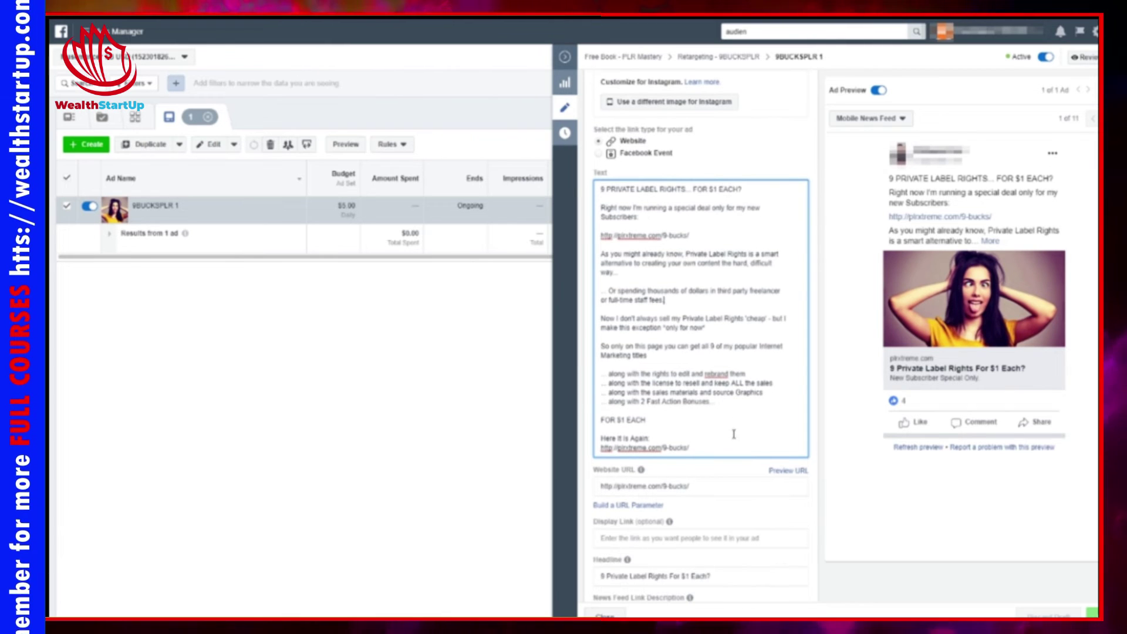
click(1093, 118)
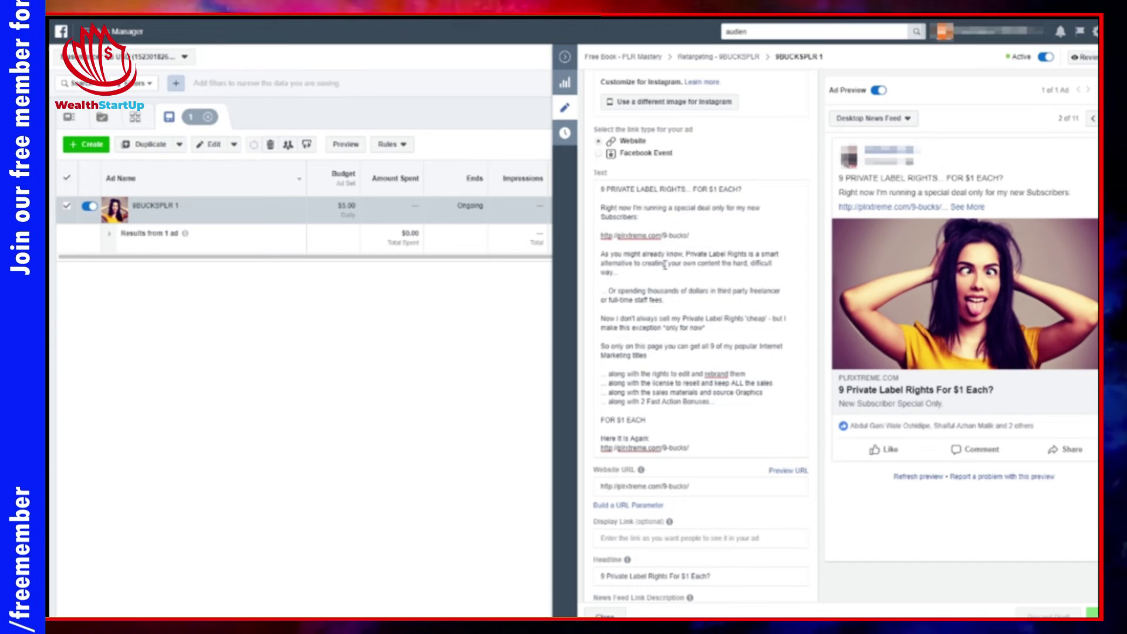
Review the ad's website URL, headline, link description, call to action and pixel tracking settings, and close the ad editor.
scroll(681, 305, down, 4)
scroll(723, 434, down, 3)
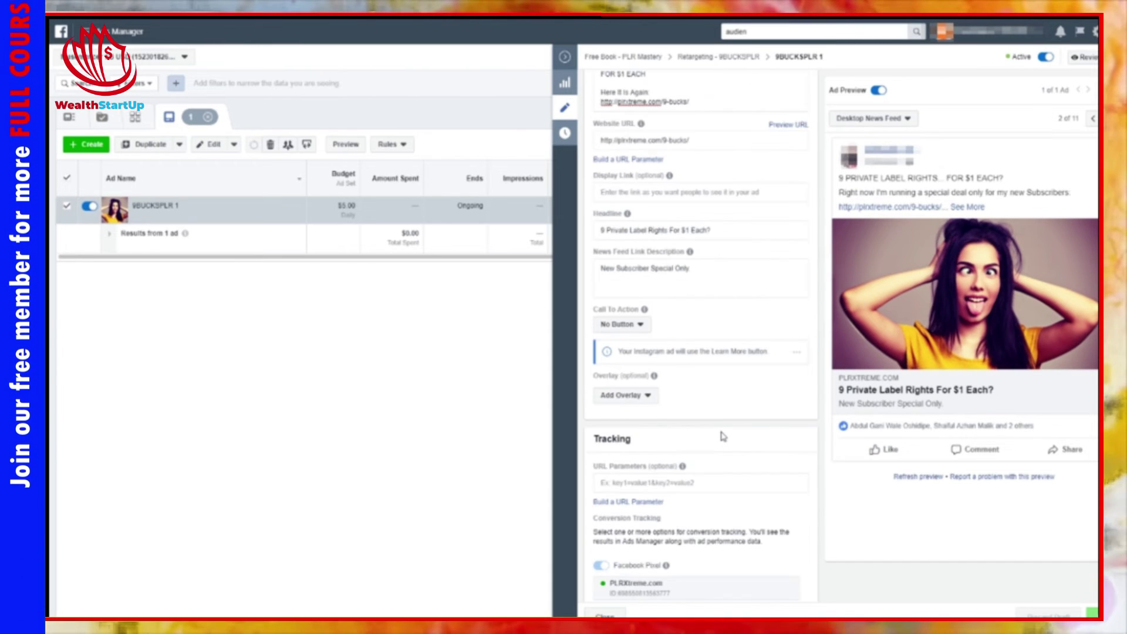
scroll(723, 434, down, 2)
scroll(723, 436, up, 8)
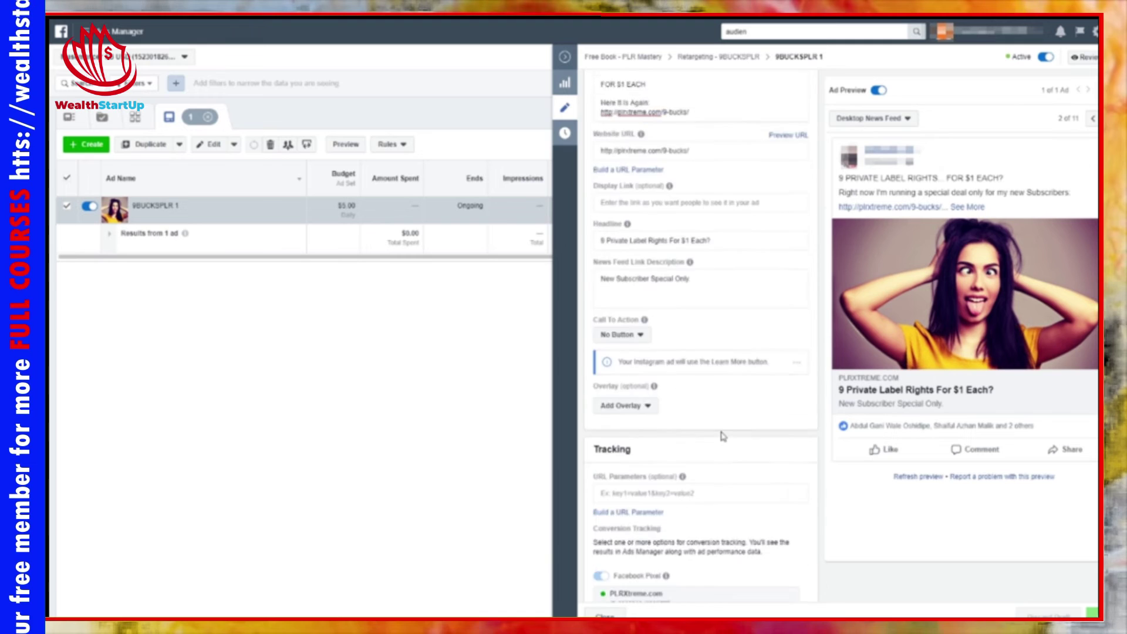
click(722, 393)
scroll(722, 392, down, 5)
scroll(722, 392, down, 3)
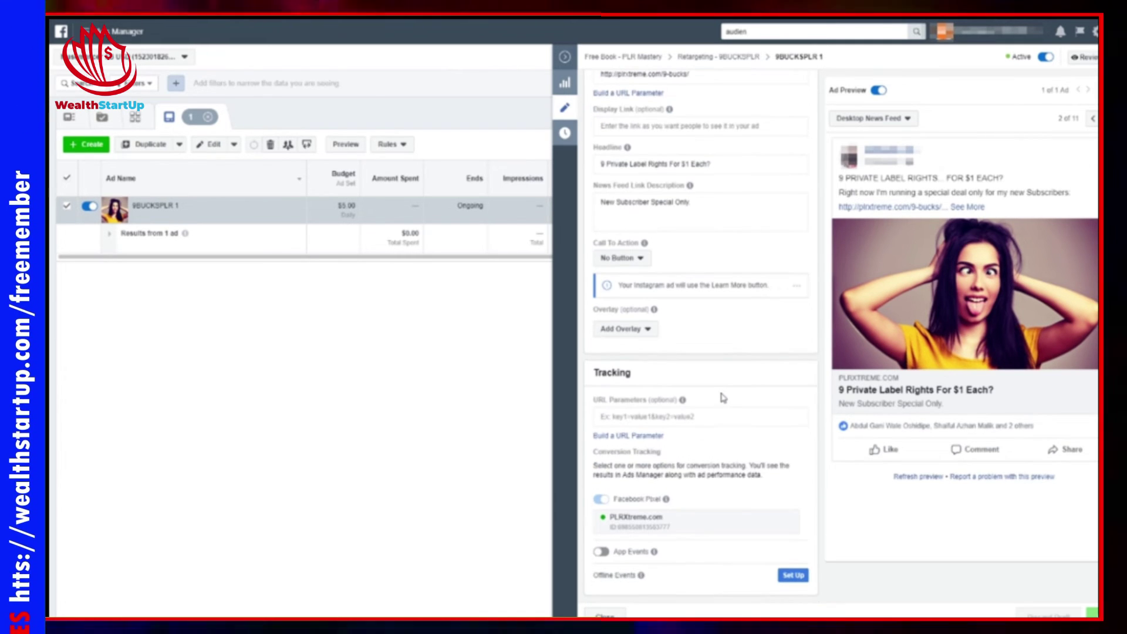
click(565, 57)
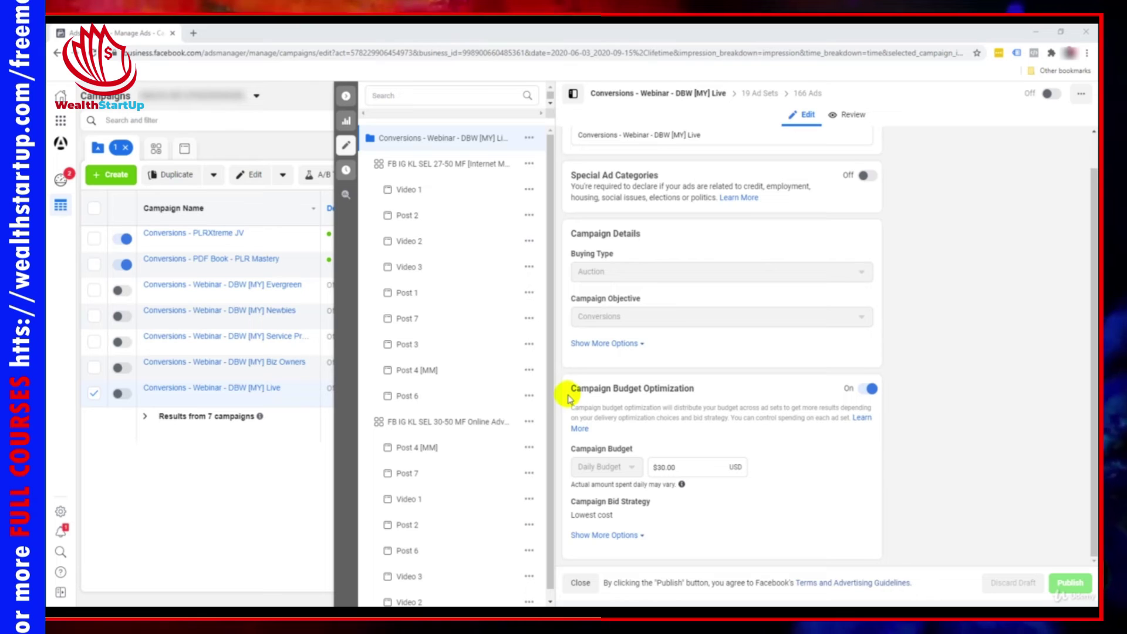
Examine the Campaign Budget Optimization setting of the Conversions - Webinar - DBW [MY] Live campaign, and close the editor.
drag(573, 388, 715, 385)
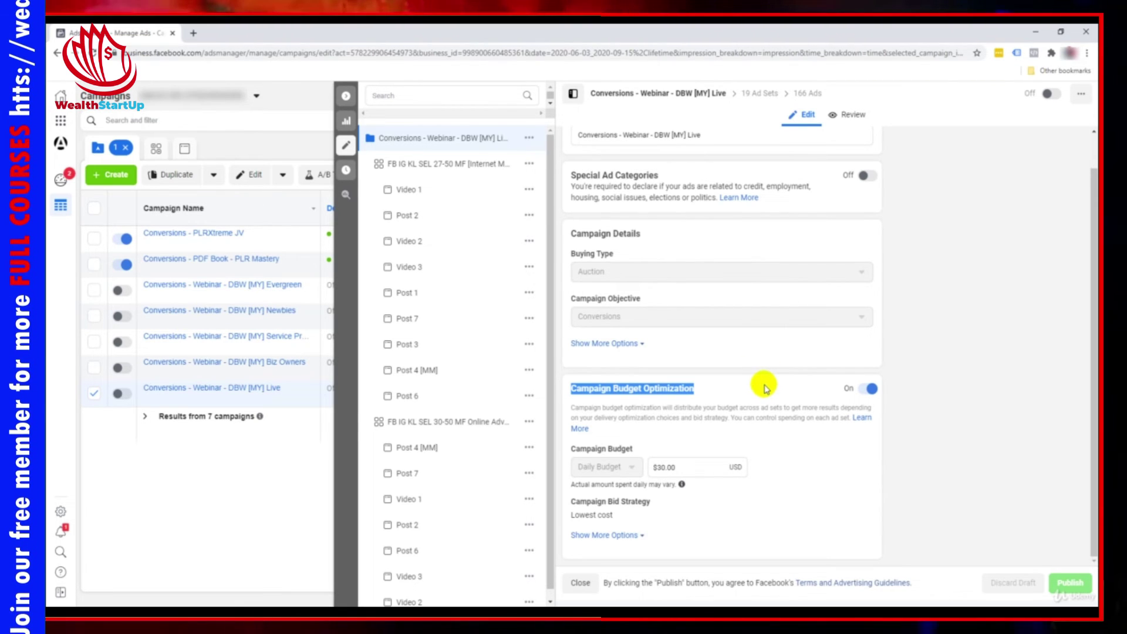
click(866, 392)
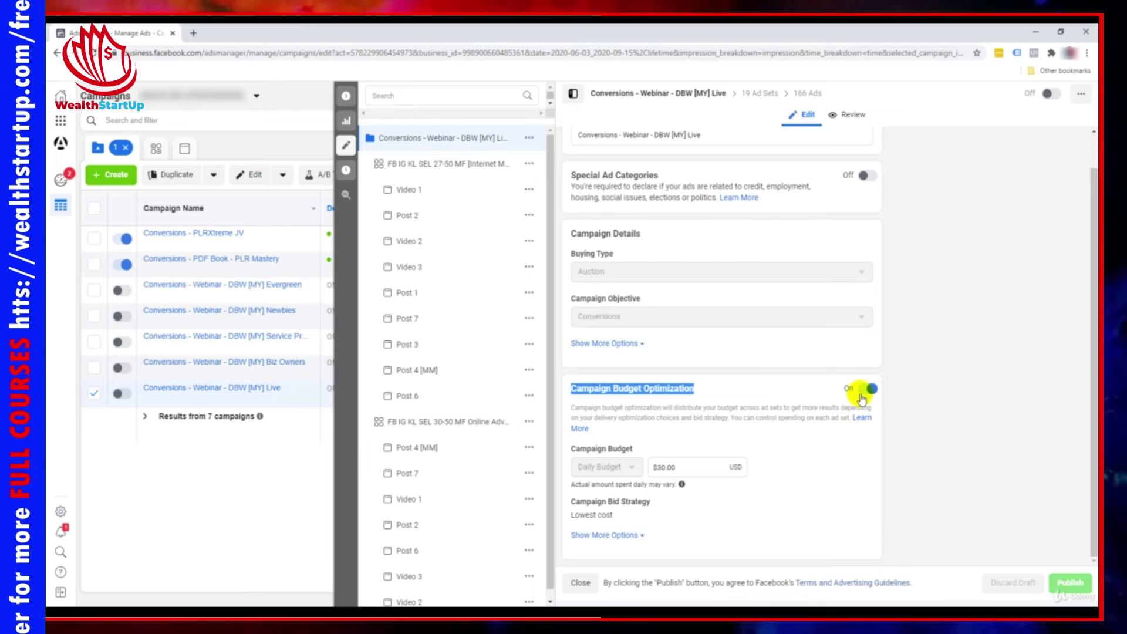
click(870, 394)
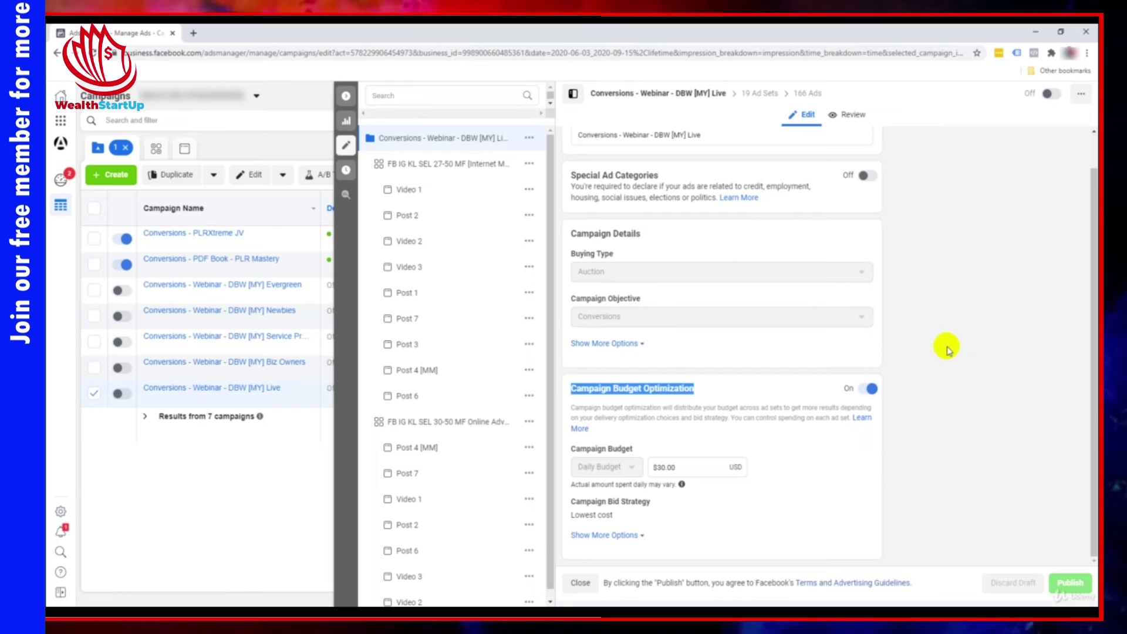
click(346, 96)
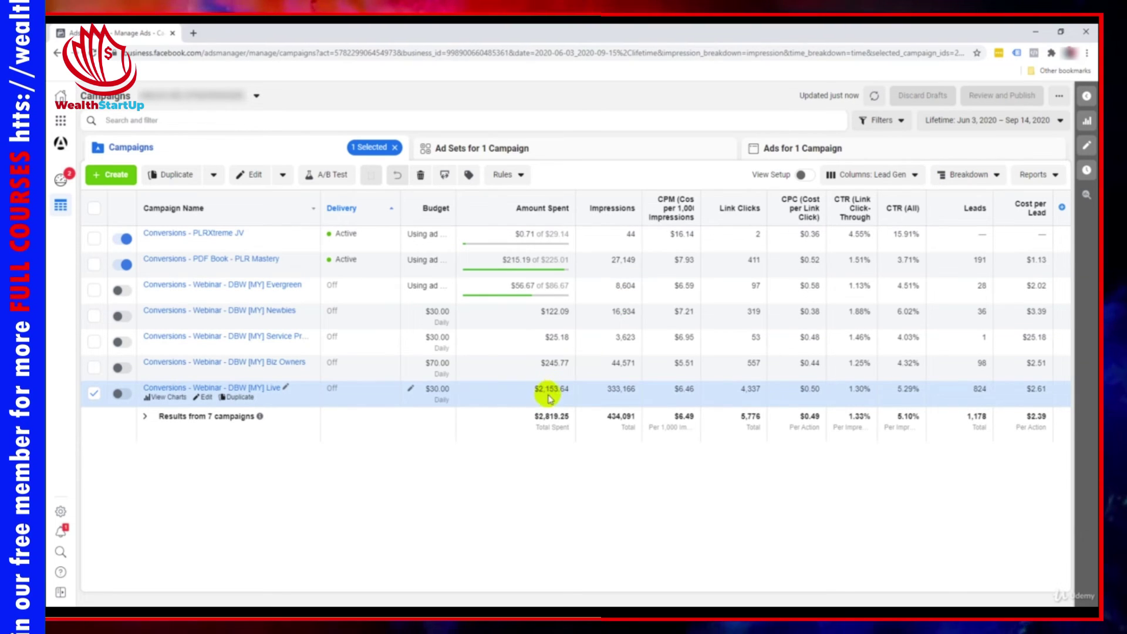
Show the ad sets of the Conversions - Webinar - DBW [MY] Live campaign and compare their results.
click(575, 148)
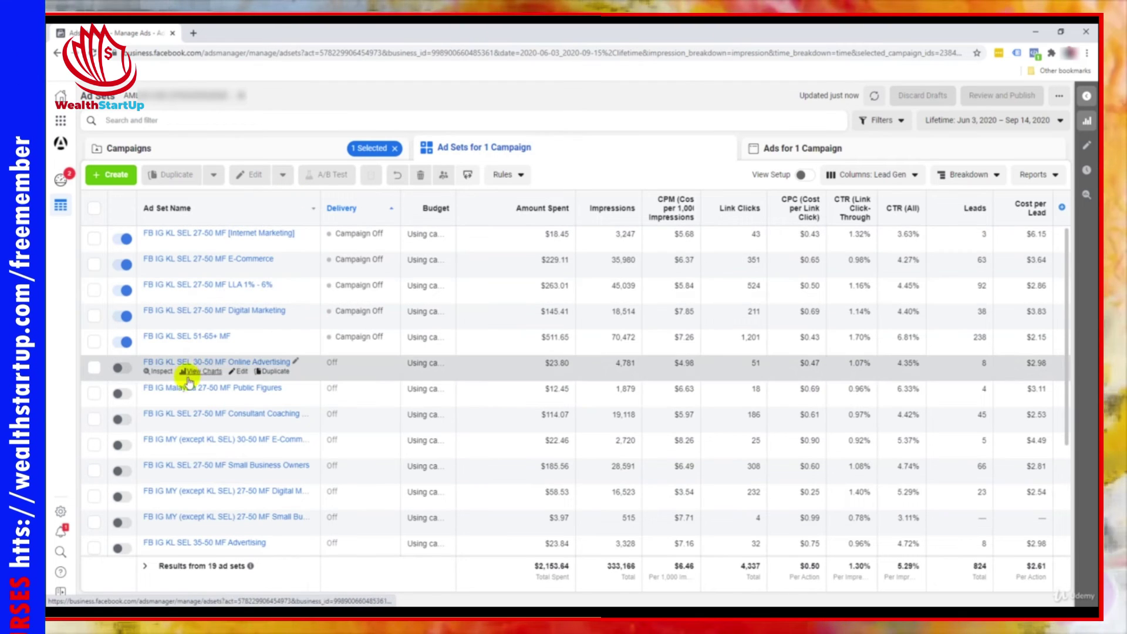
scroll(219, 448, down, 3)
scroll(228, 495, up, 3)
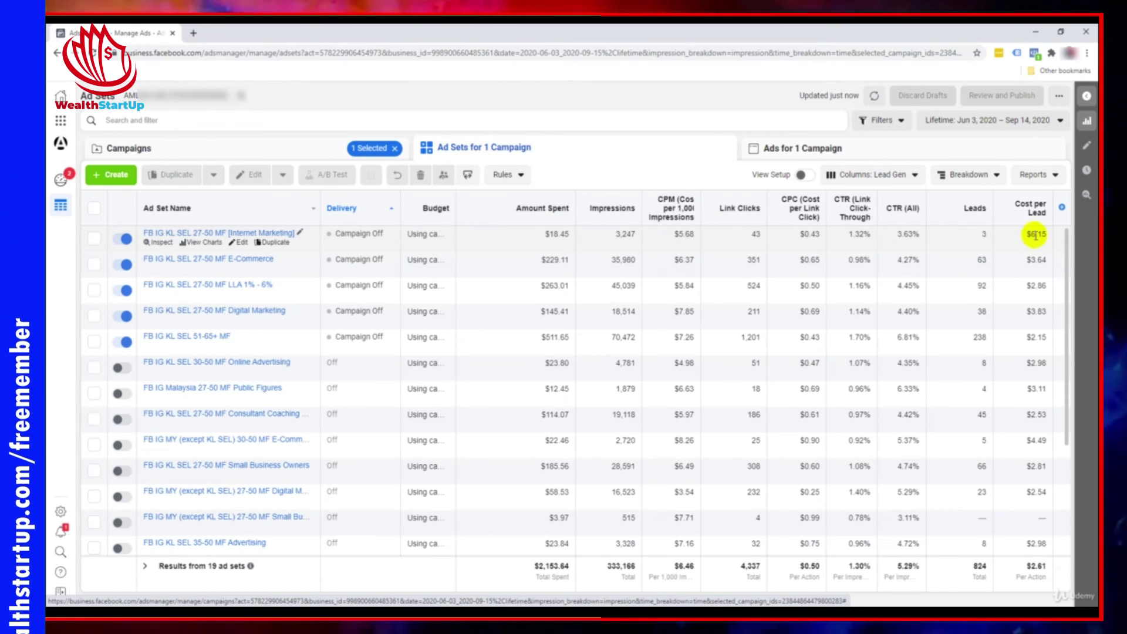
Turn off the three FB IG KL SEL 27-50 MF ad sets for Internet Marketing, E-Commerce and Digital Marketing.
click(123, 239)
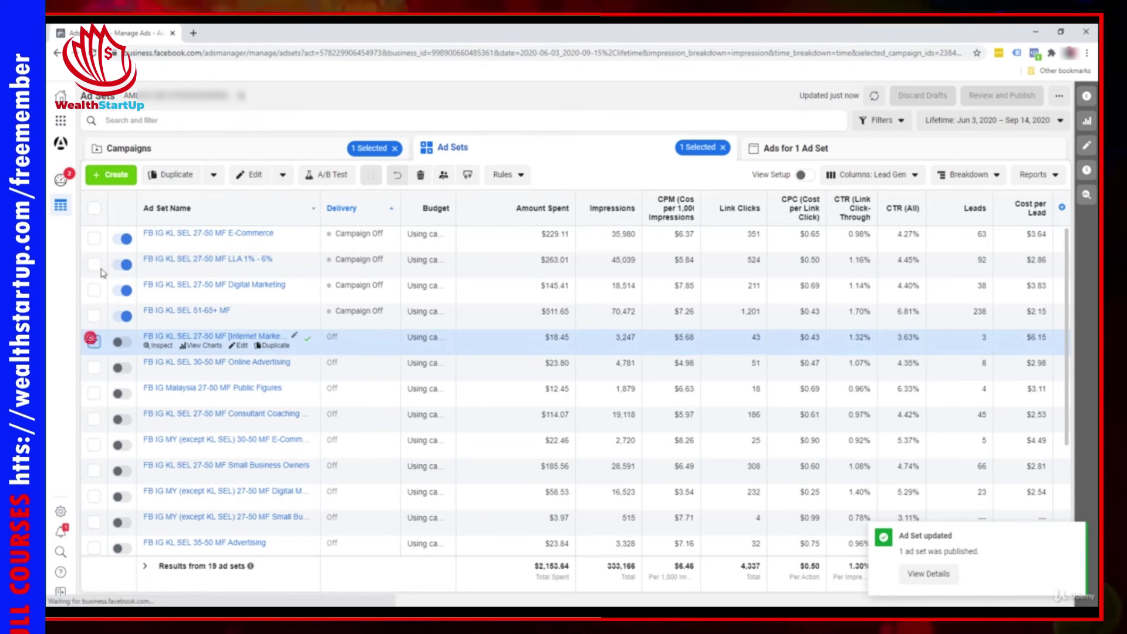
click(93, 341)
click(95, 240)
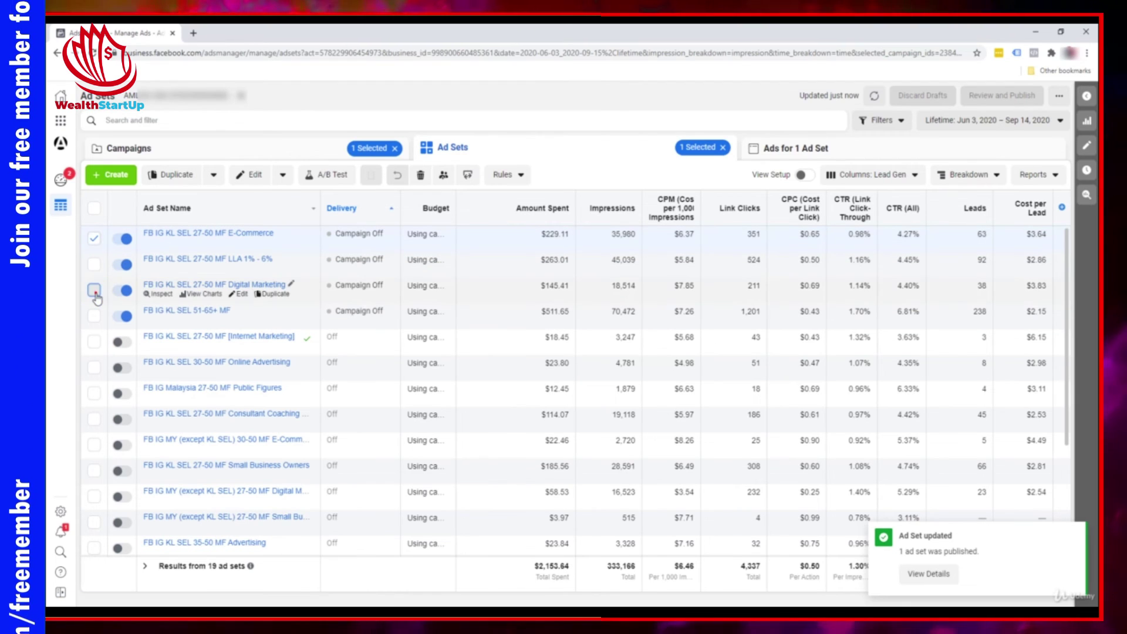
click(94, 290)
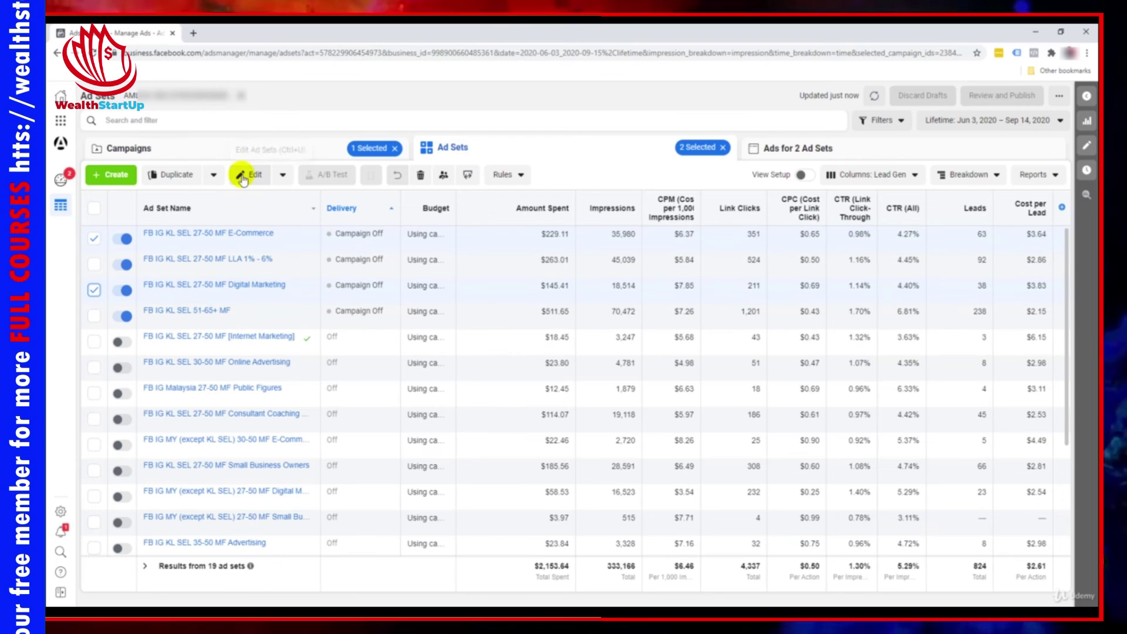
click(279, 179)
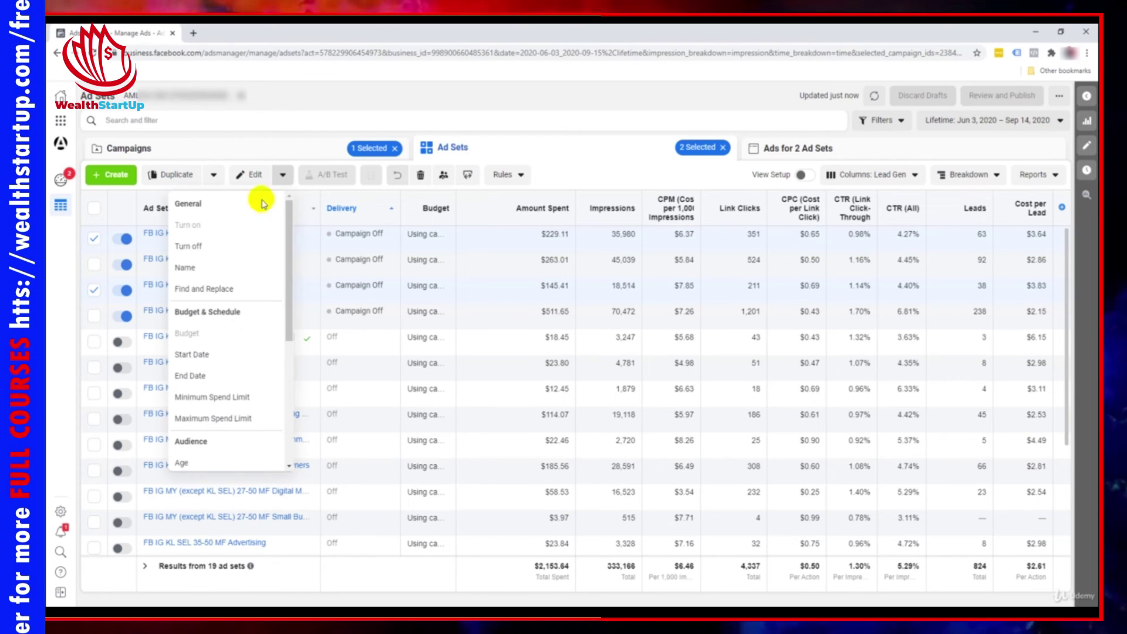
click(236, 248)
click(654, 287)
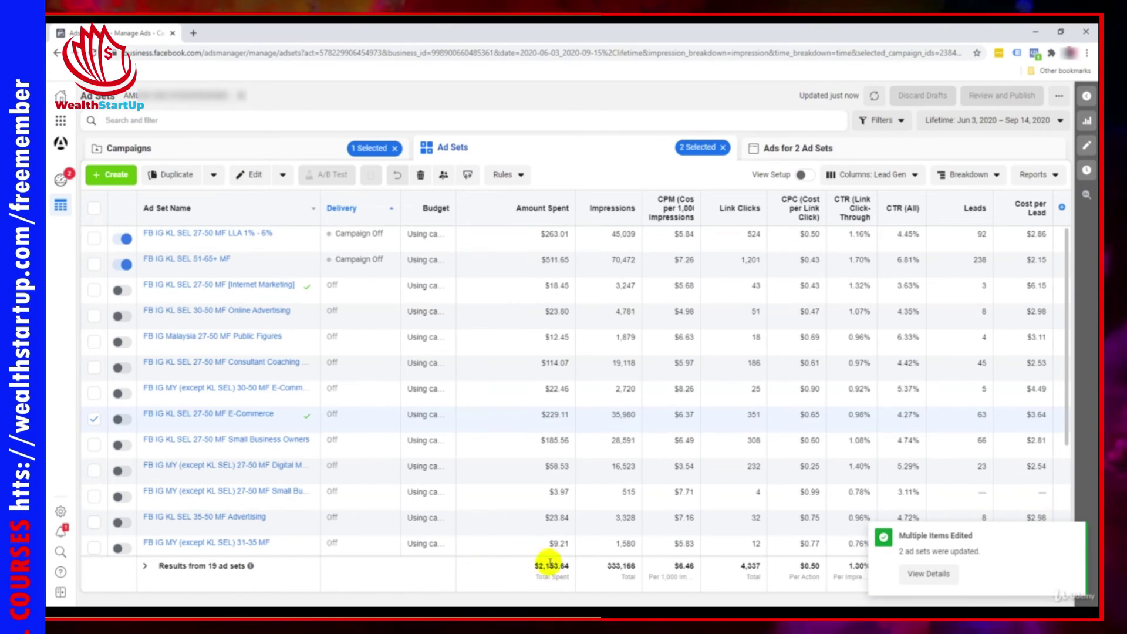
click(1072, 534)
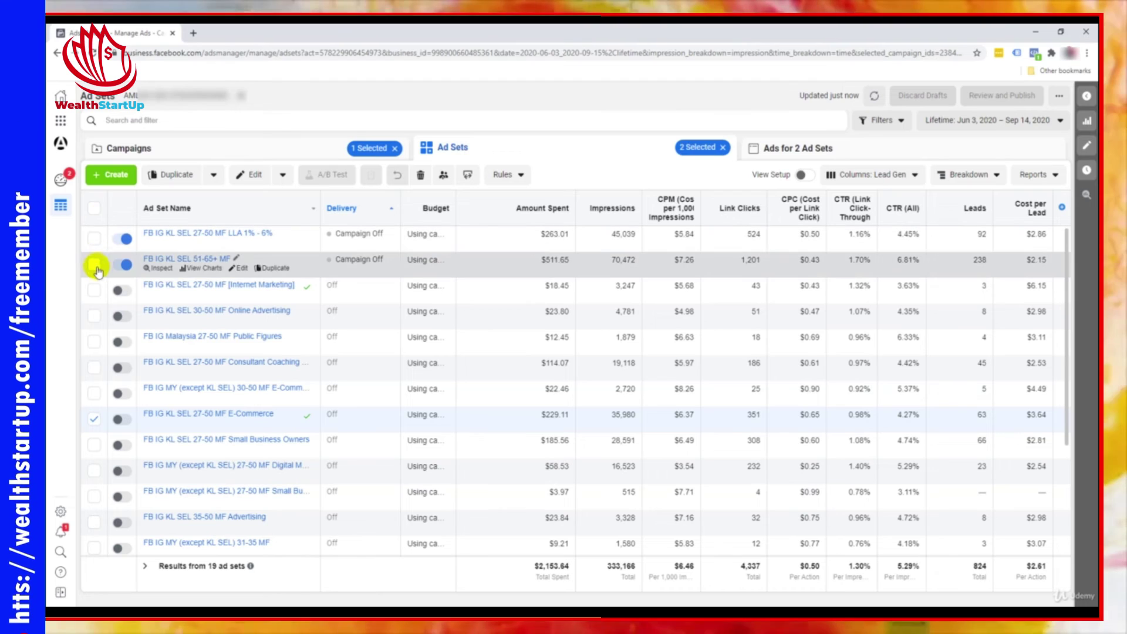
Replace the current selection with the KL SEL ad sets 27-50 LLA 1% - 6%, 51-65+, 30-50 Online Advertising and 27-50 Consultant Coaching.
click(92, 209)
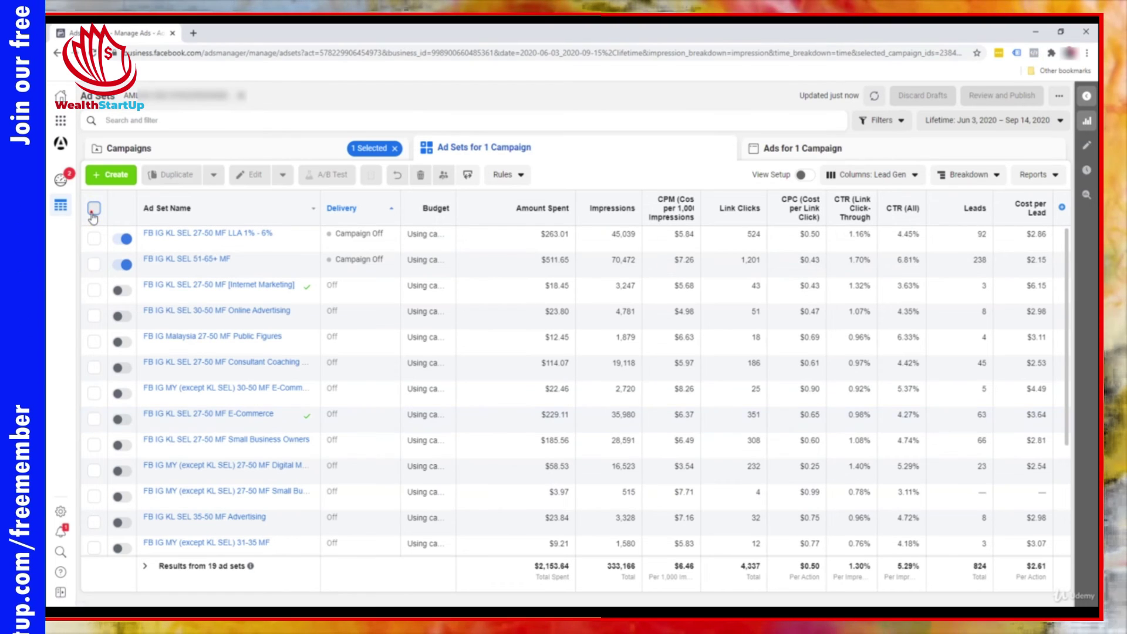
click(93, 210)
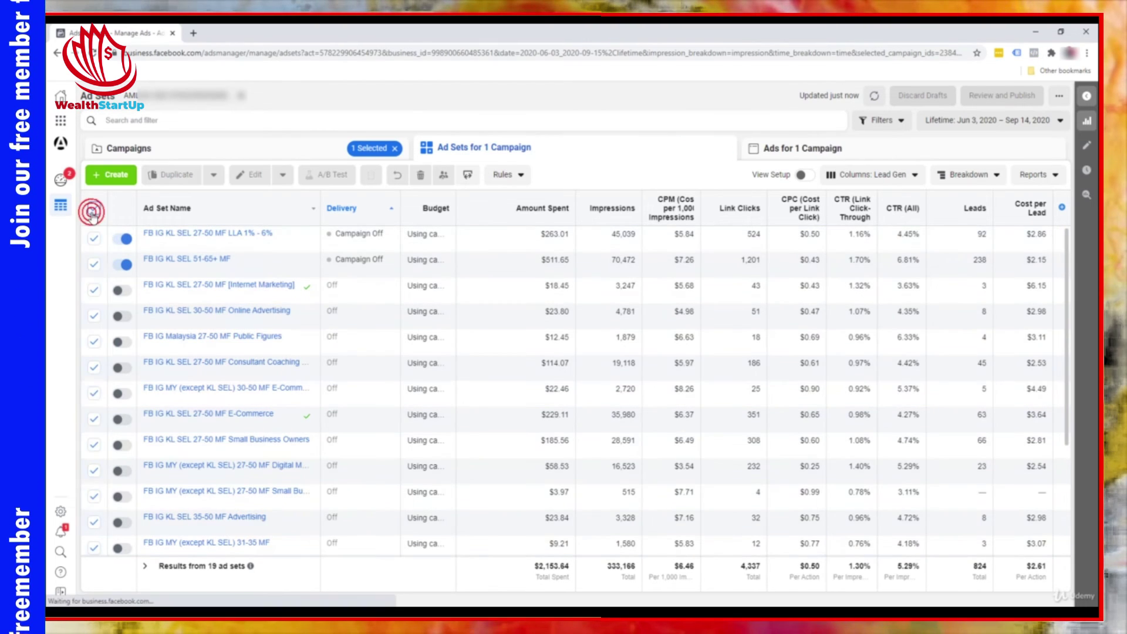
click(94, 266)
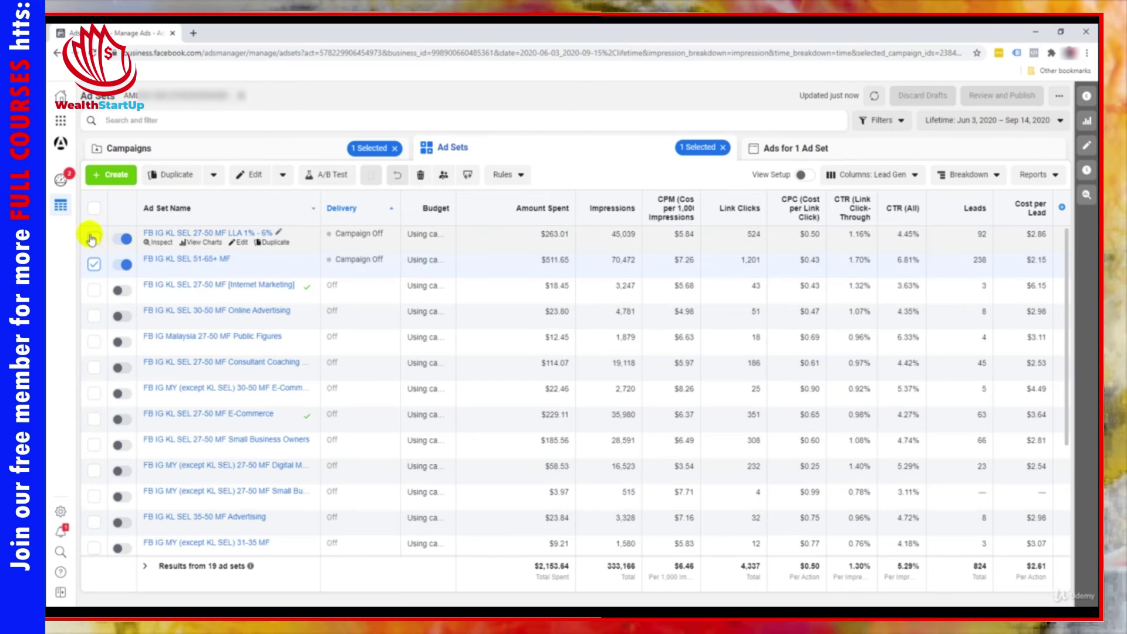
click(93, 240)
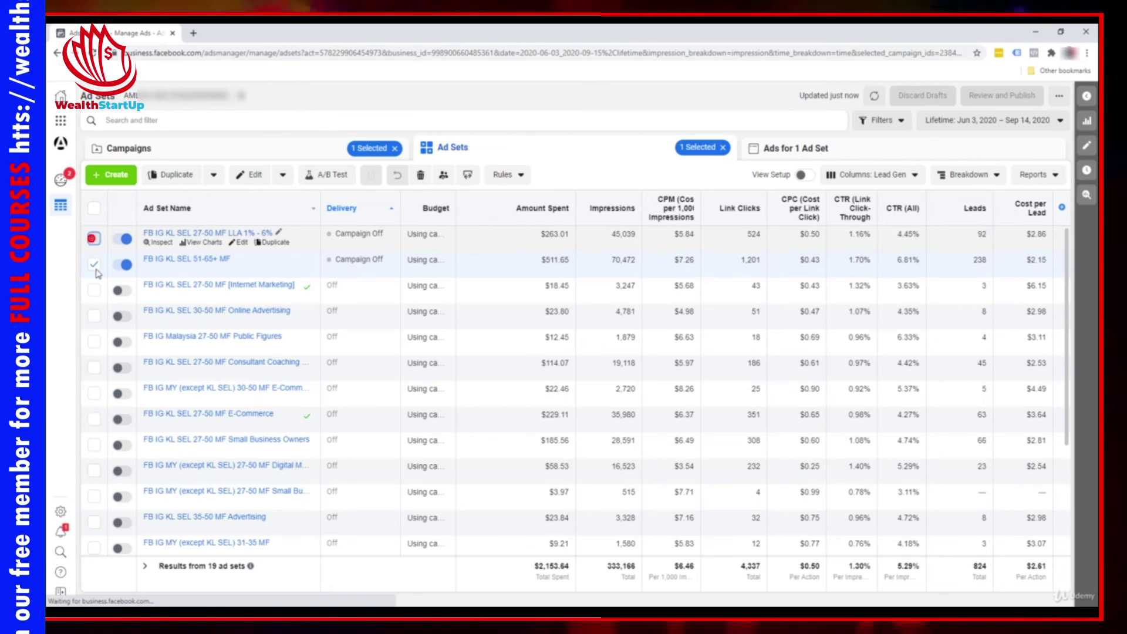
click(95, 318)
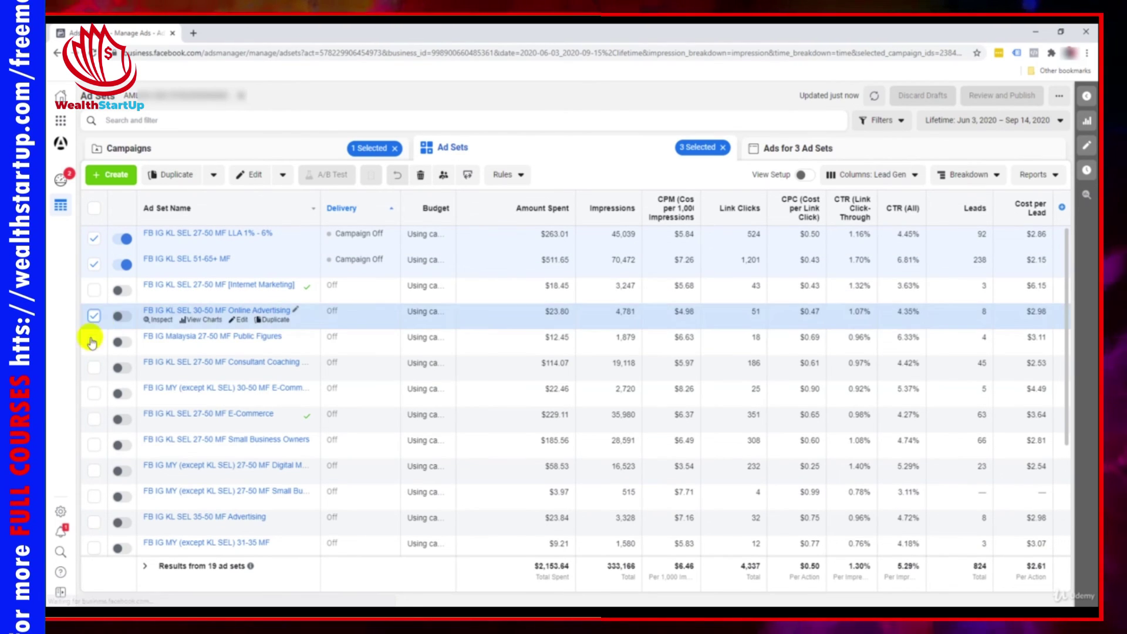
click(94, 368)
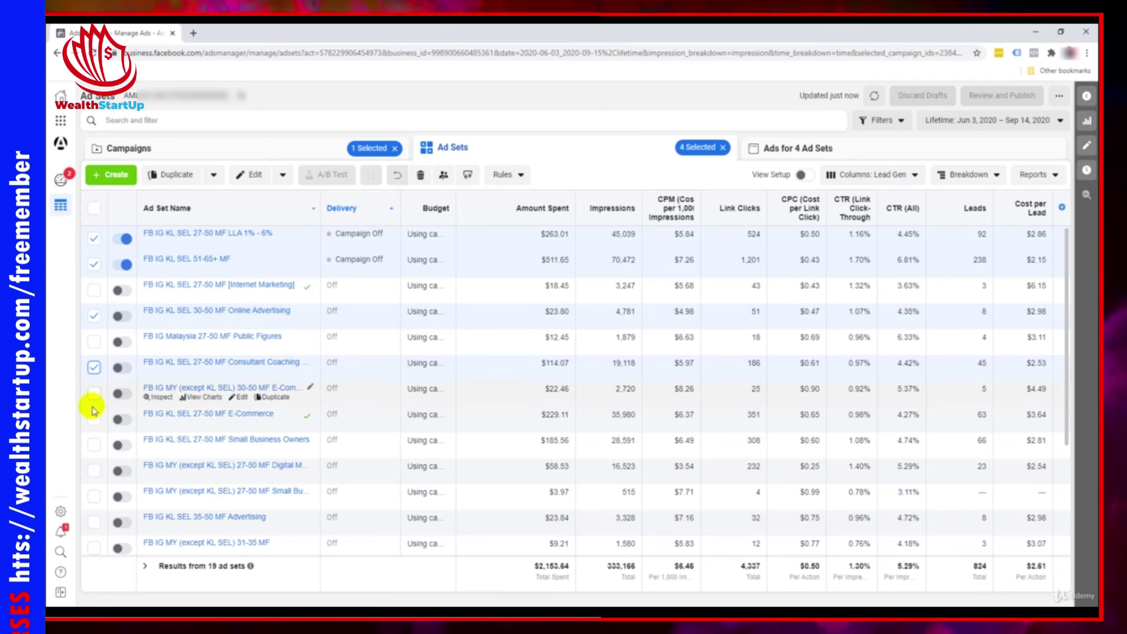
Add the KL SEL 27-50 Small Business Owners, MY (except KL SEL) 27-50 Digital Marketing and KL SEL 35-50 Advertising ad sets to the selection.
click(94, 445)
click(94, 470)
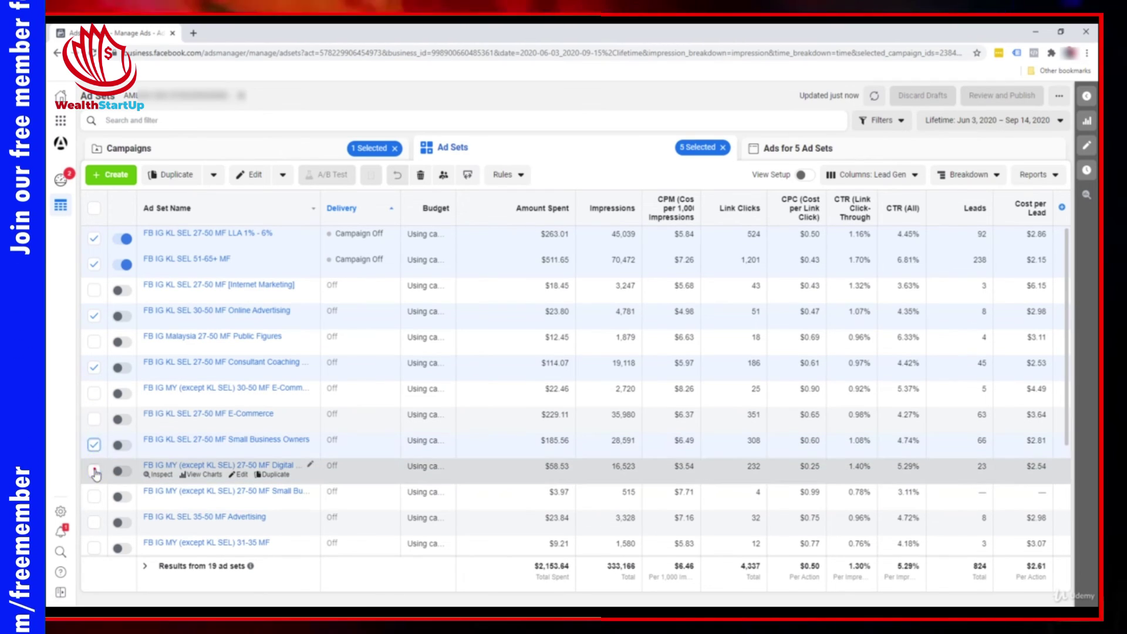
scroll(95, 472, down, 1)
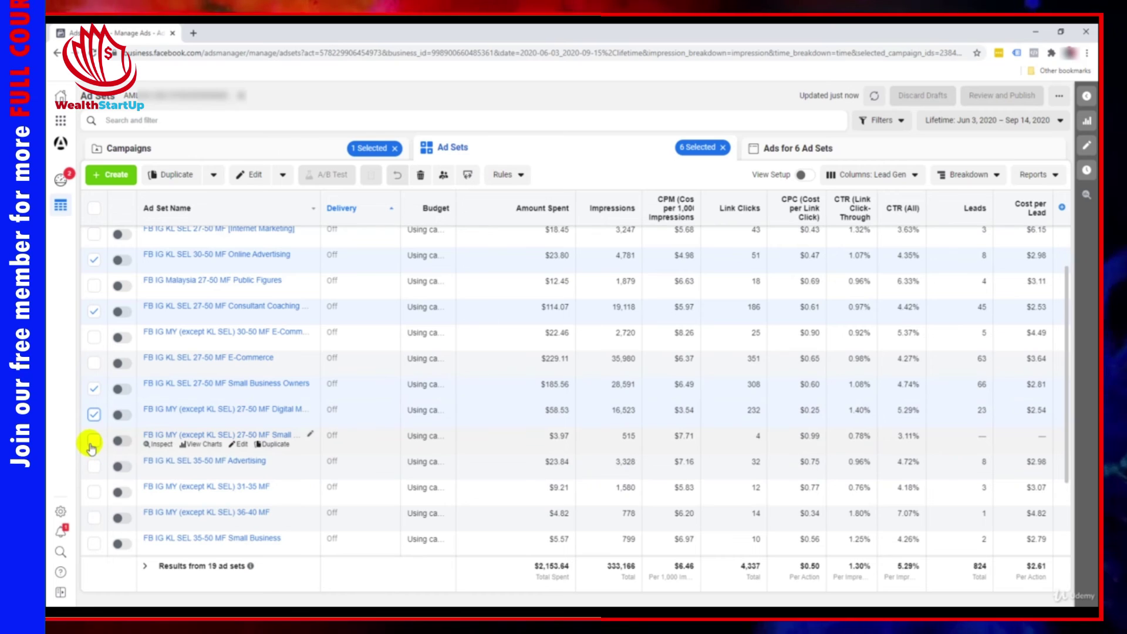
click(94, 469)
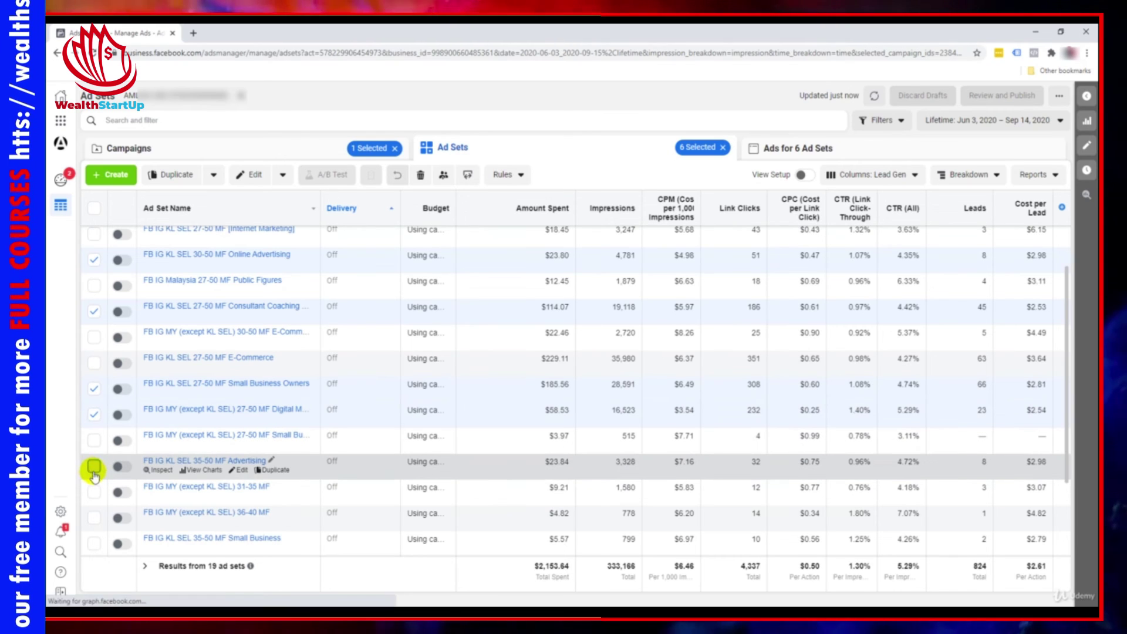
Add the MY (except KL SEL) 31-35, 41-50 and 51-65+ ad sets and the KL SEL 35-50 Small Business and Marketing ad sets to the selection.
scroll(91, 467, down, 2)
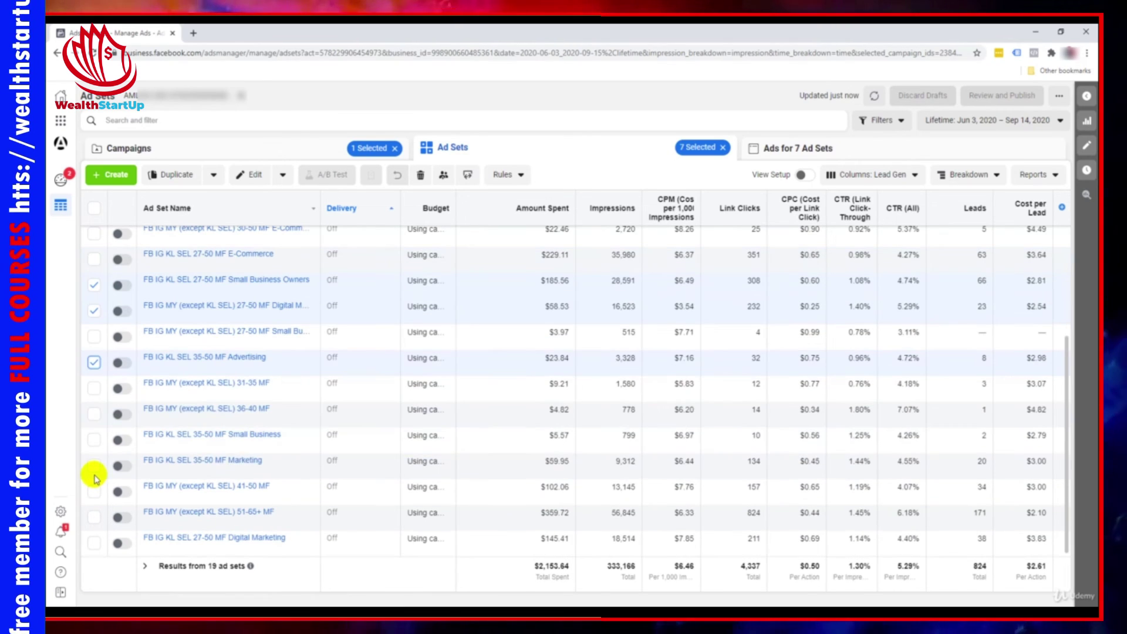
click(94, 388)
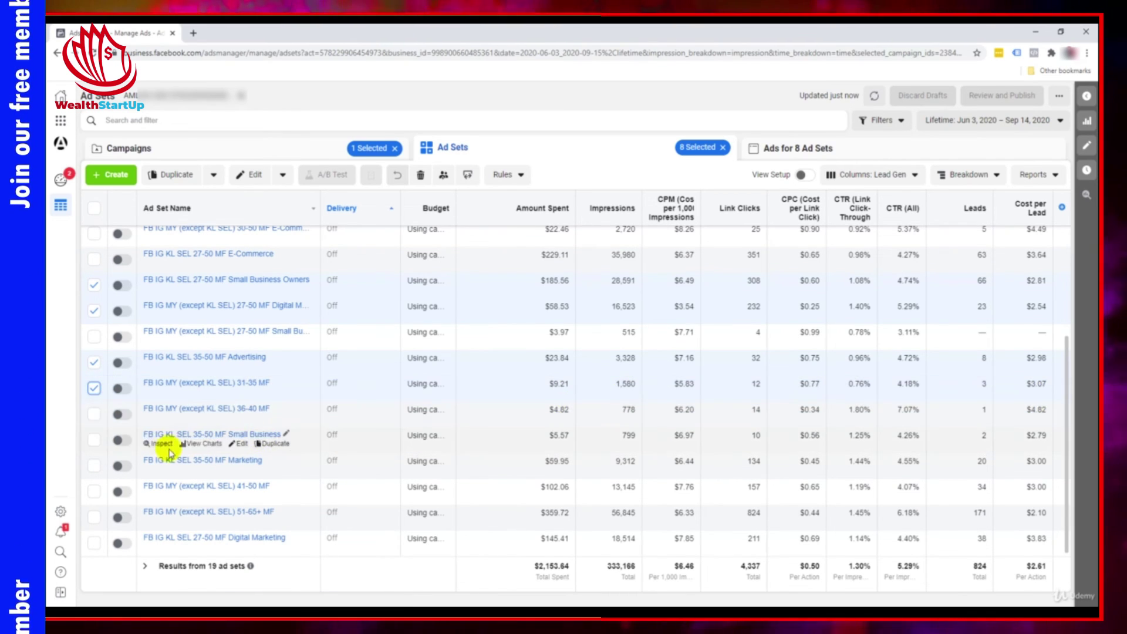
click(94, 441)
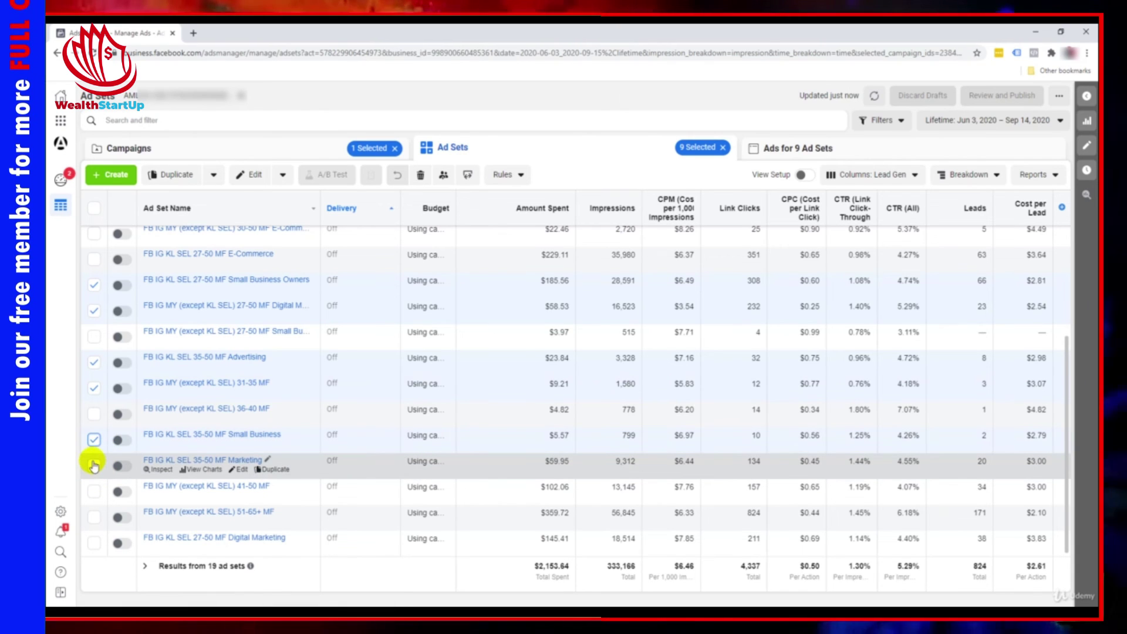
click(94, 466)
click(94, 494)
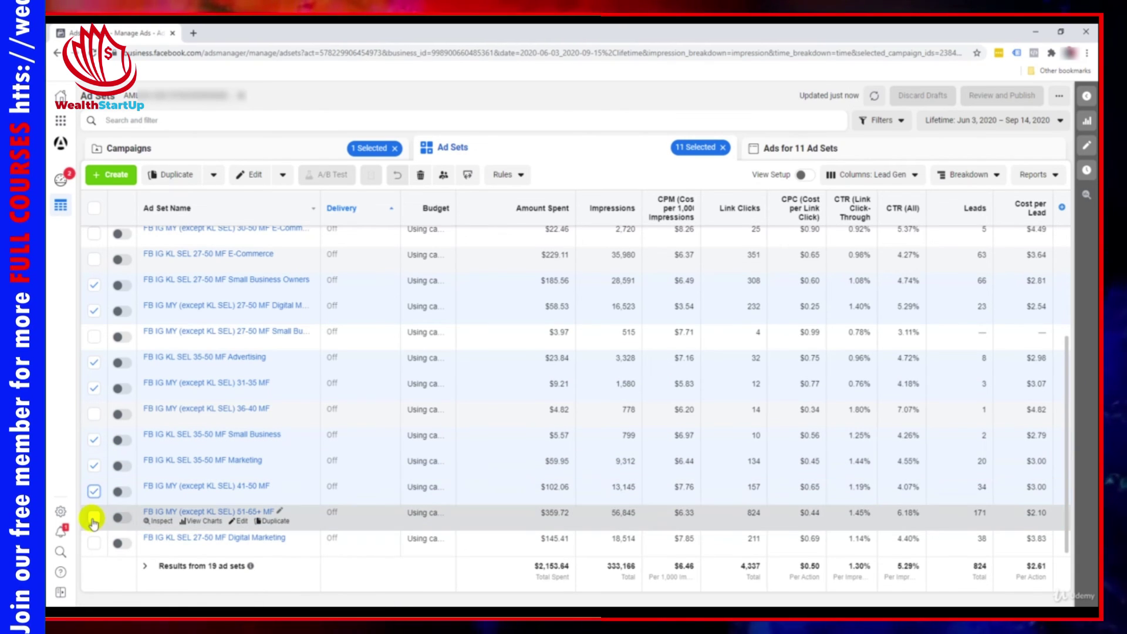
click(93, 517)
Turn on all the selected ad sets at once through a bulk edit.
scroll(264, 440, up, 3)
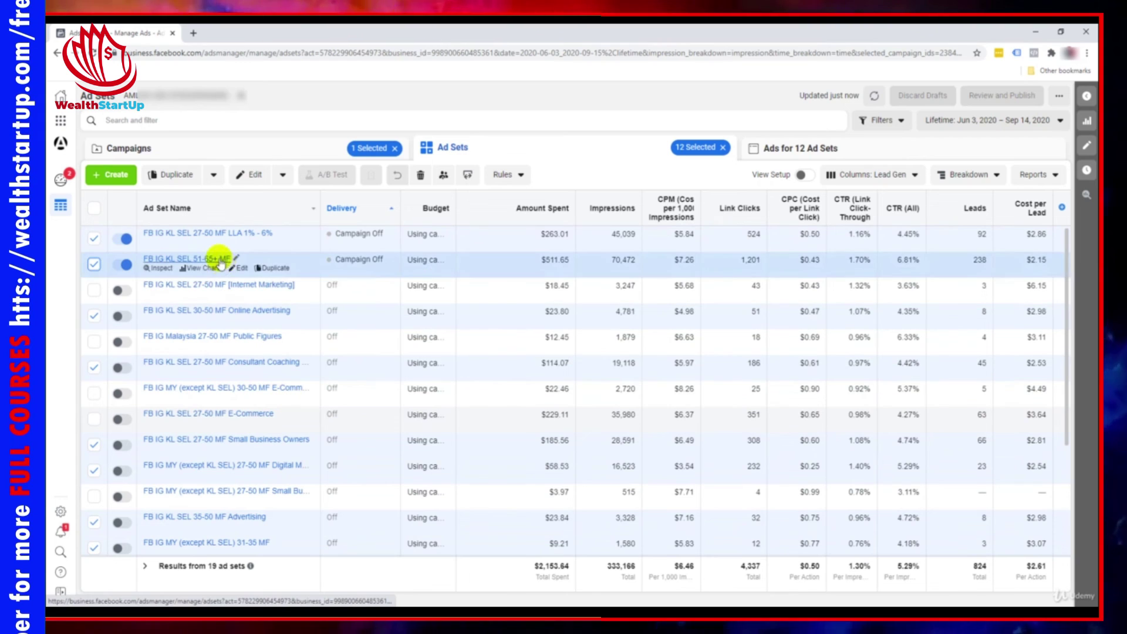
click(283, 175)
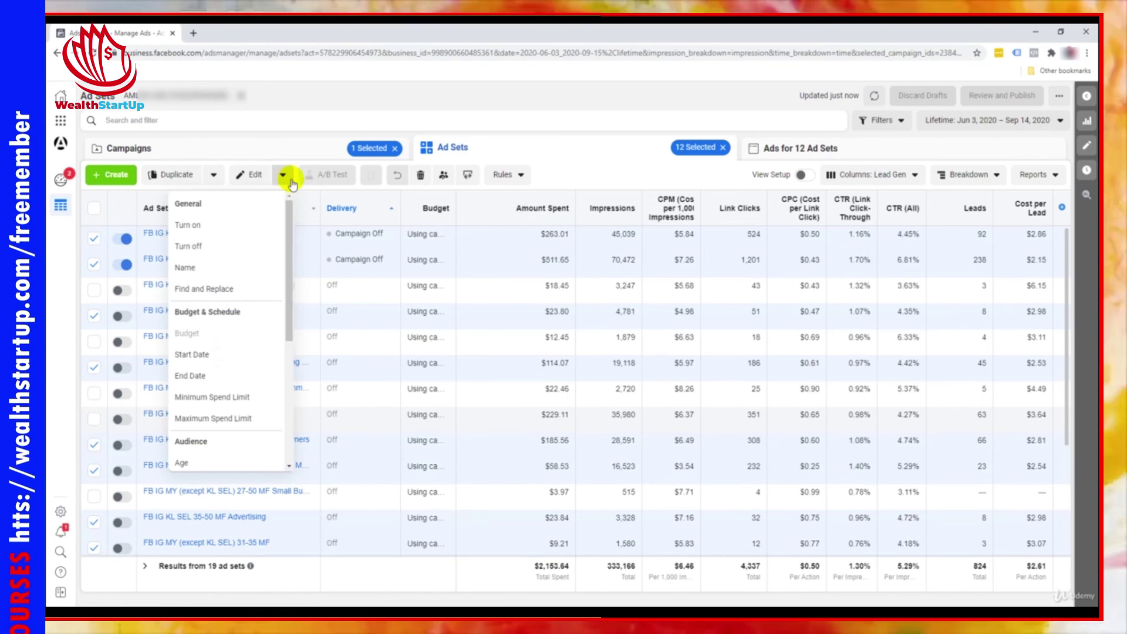
click(235, 226)
click(656, 287)
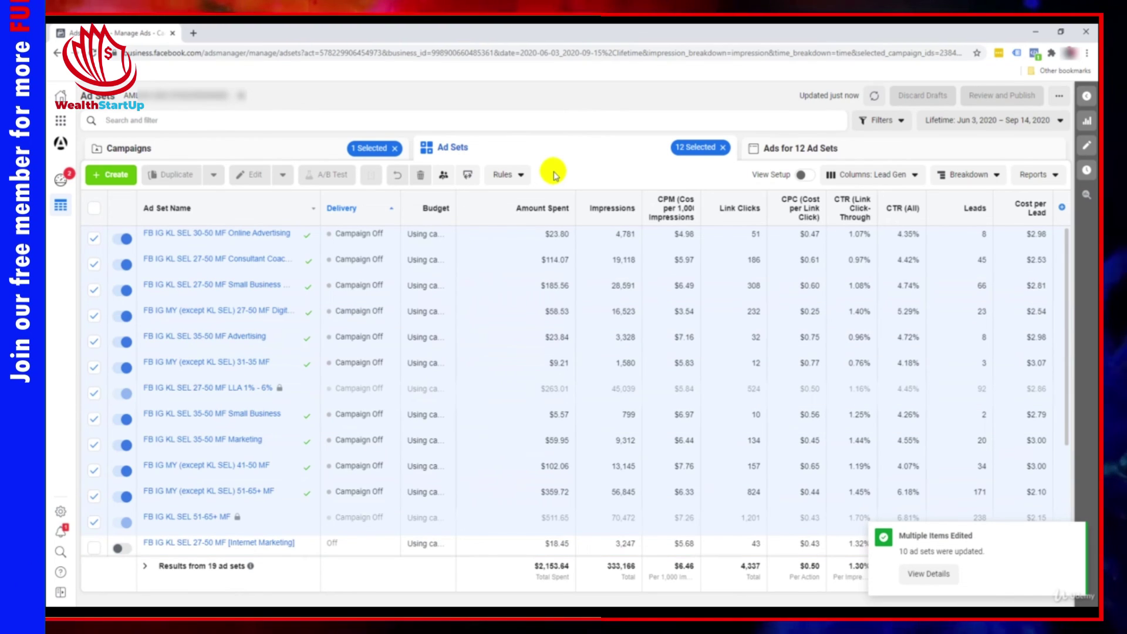
Clear the selection and select only the turned-on ad sets, from KL SEL 30-50 Online Advertising through KL SEL 51-65+, to count them.
click(94, 210)
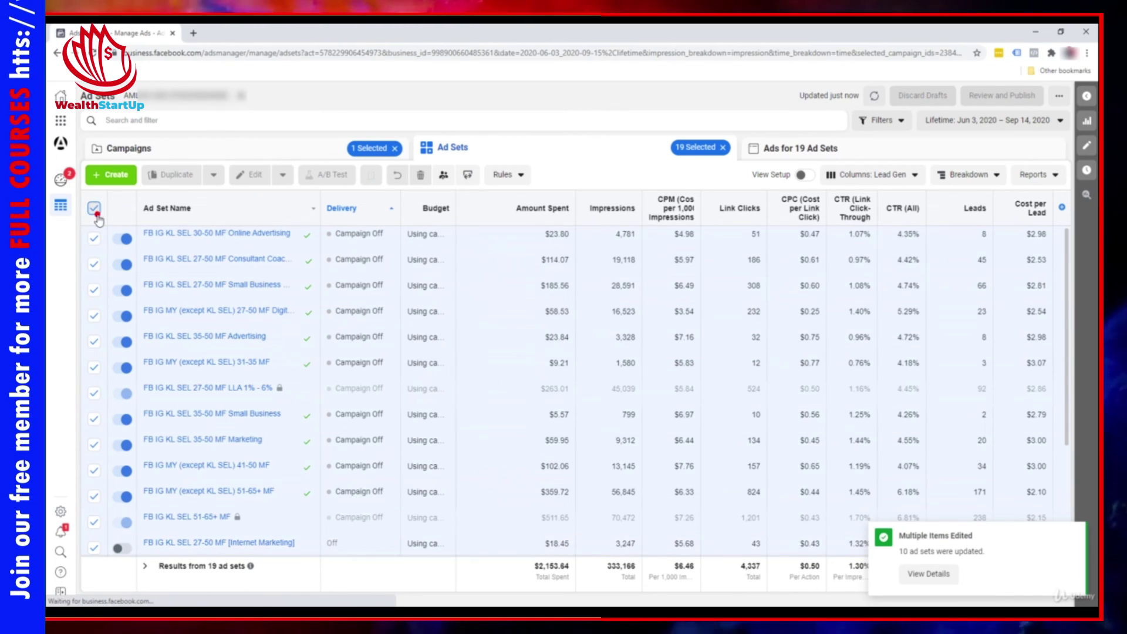
click(95, 209)
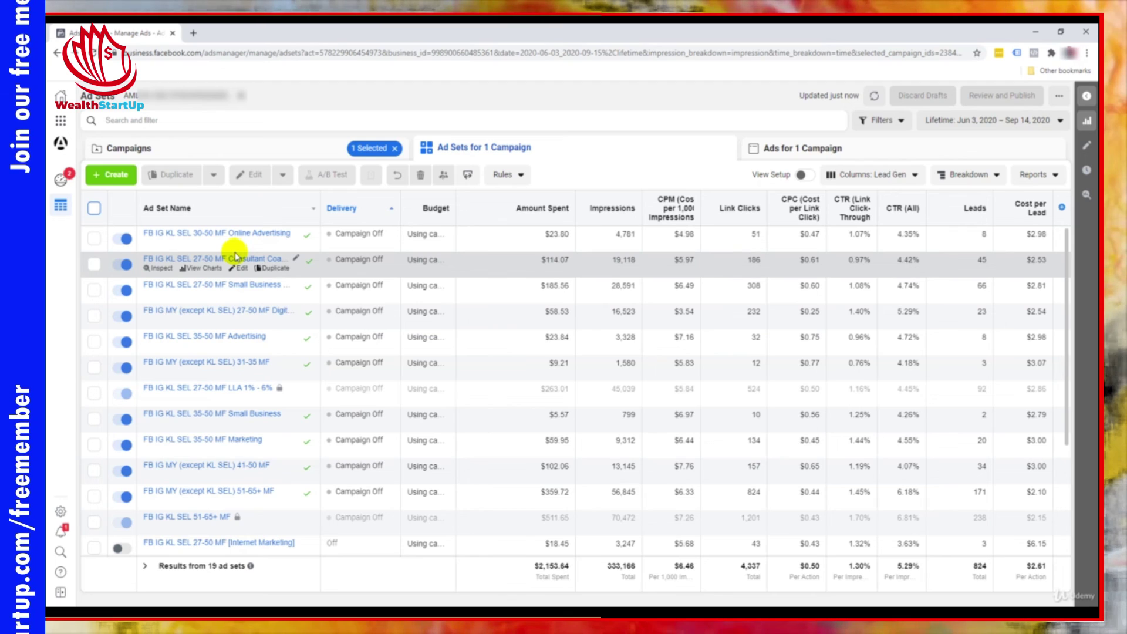
click(94, 238)
shift+click(94, 522)
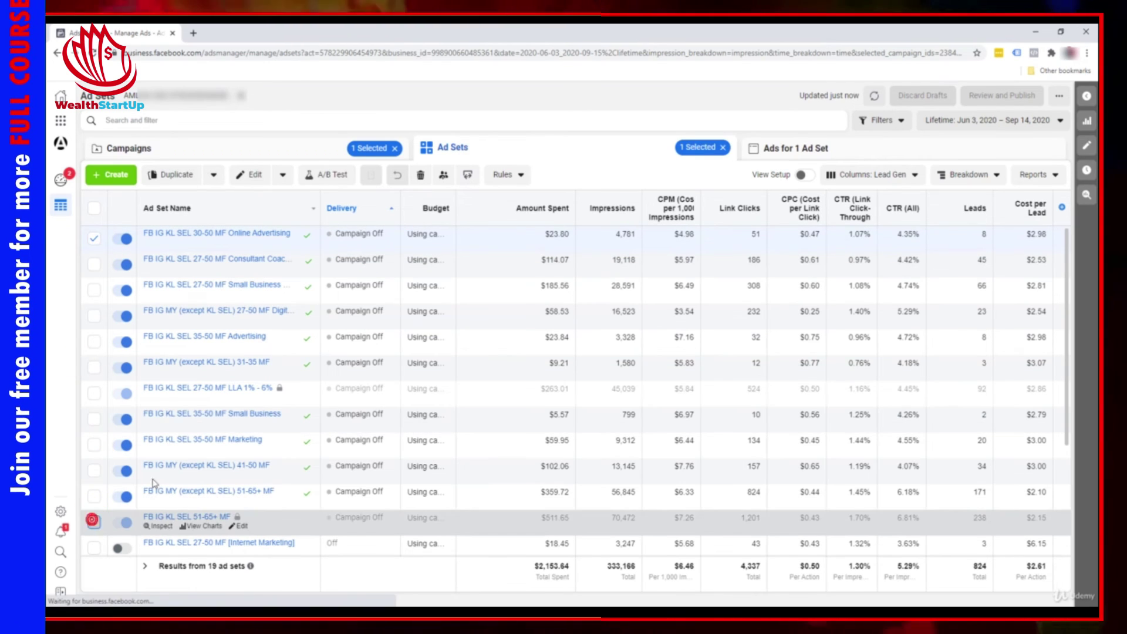
scroll(347, 364, down, 3)
scroll(318, 379, up, 3)
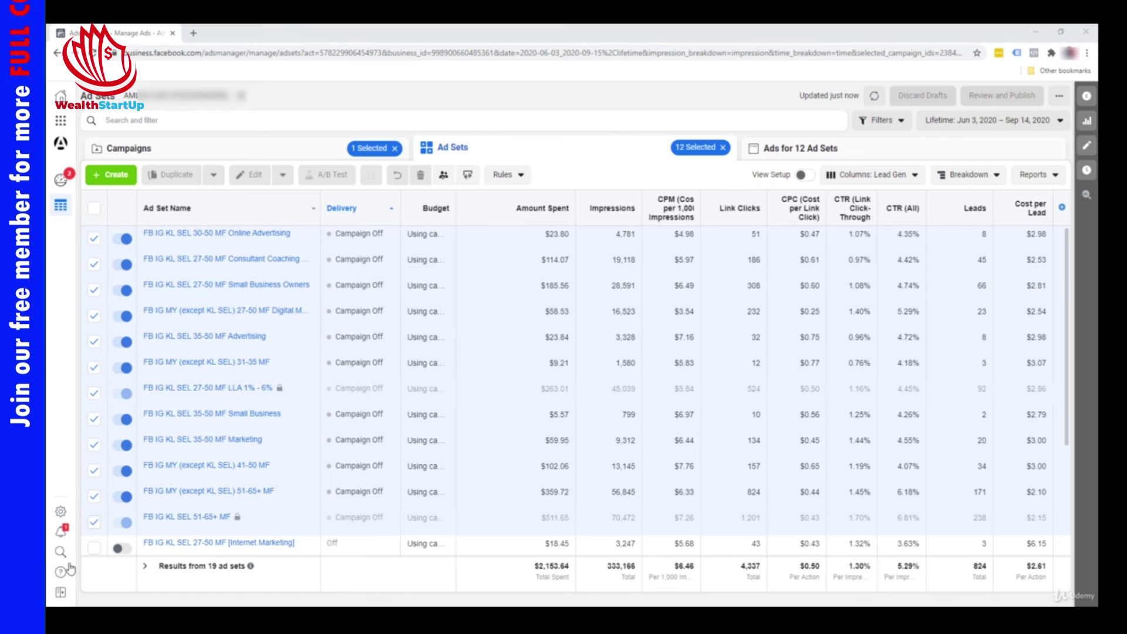
Switch to Calculator, multiply 12 by 5 to work out the daily budget, and close it.
key(super)
click(314, 310)
key(asterisk)
key(5)
key(Return)
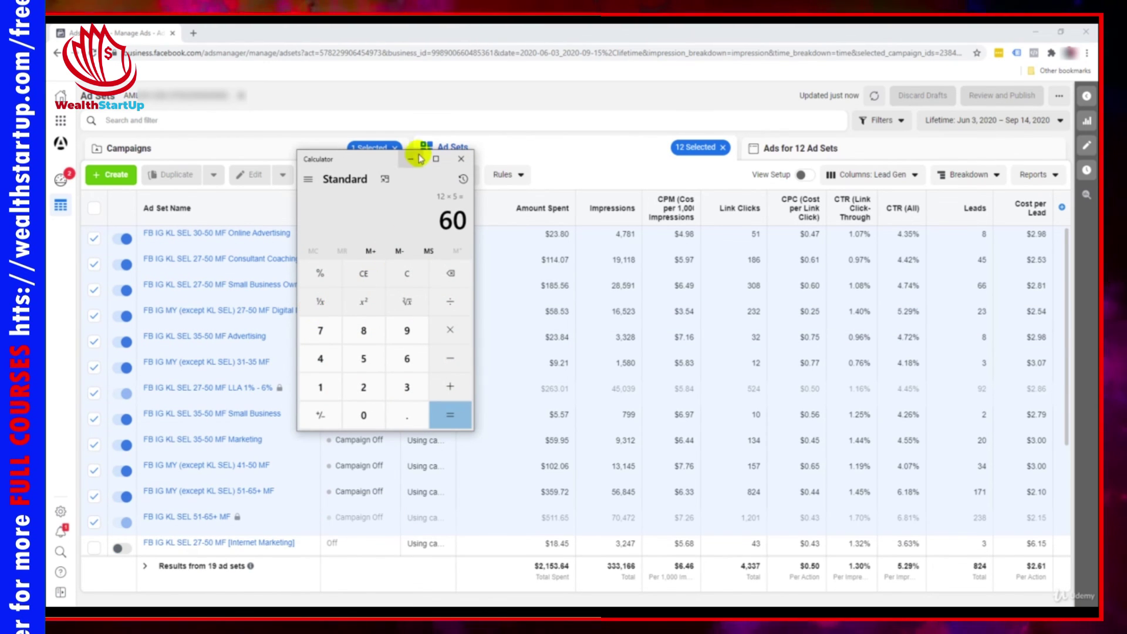
click(459, 160)
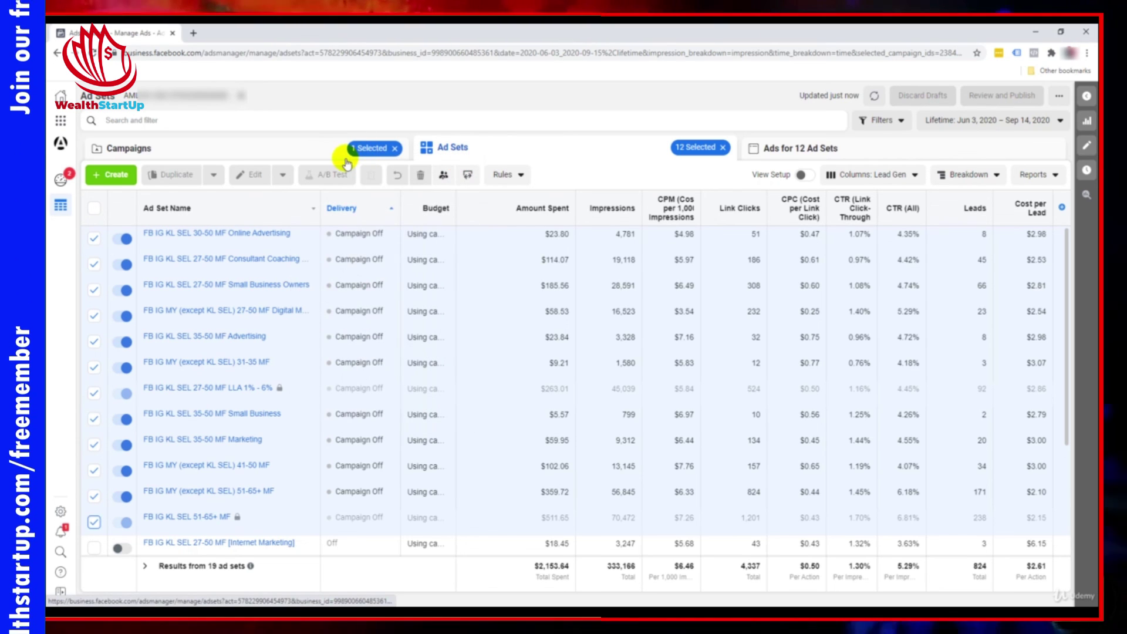
Return to the campaign list and turn on the Conversions - Webinar - DBW [MY] Live campaign.
click(311, 157)
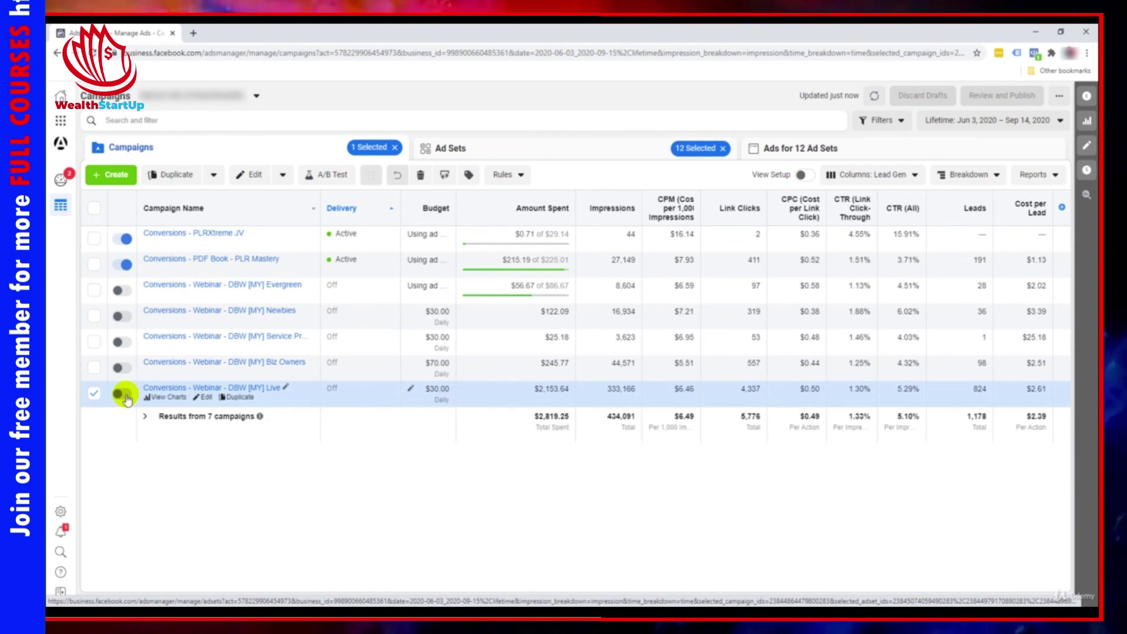
click(124, 394)
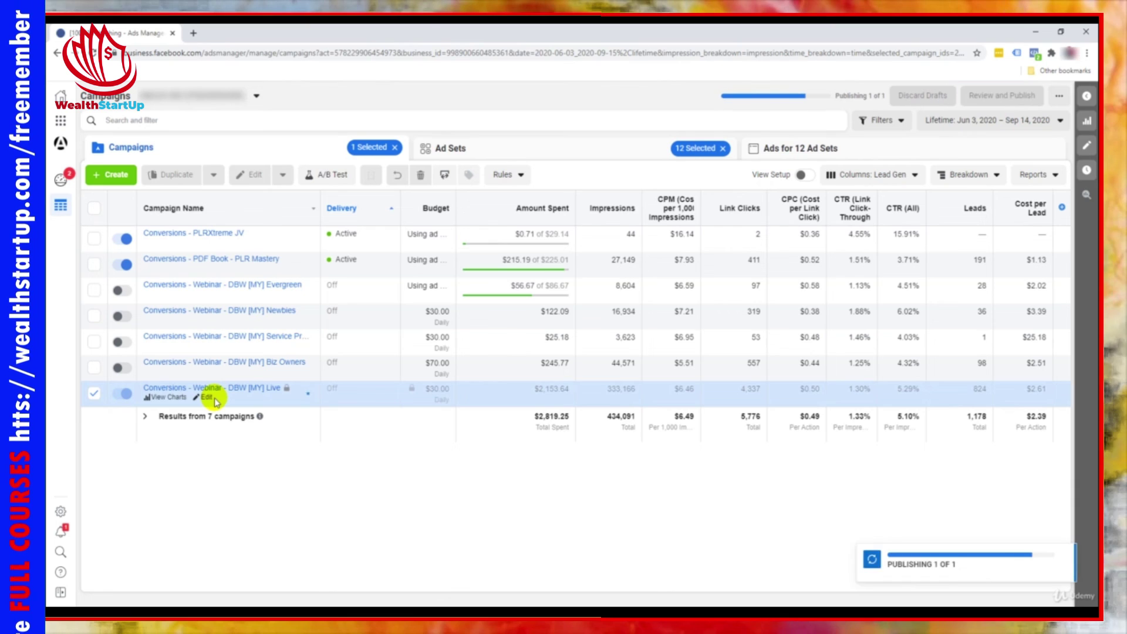
Set the daily campaign budget of Conversions - Webinar - DBW [MY] Live to $60.00 and publish the change.
click(215, 405)
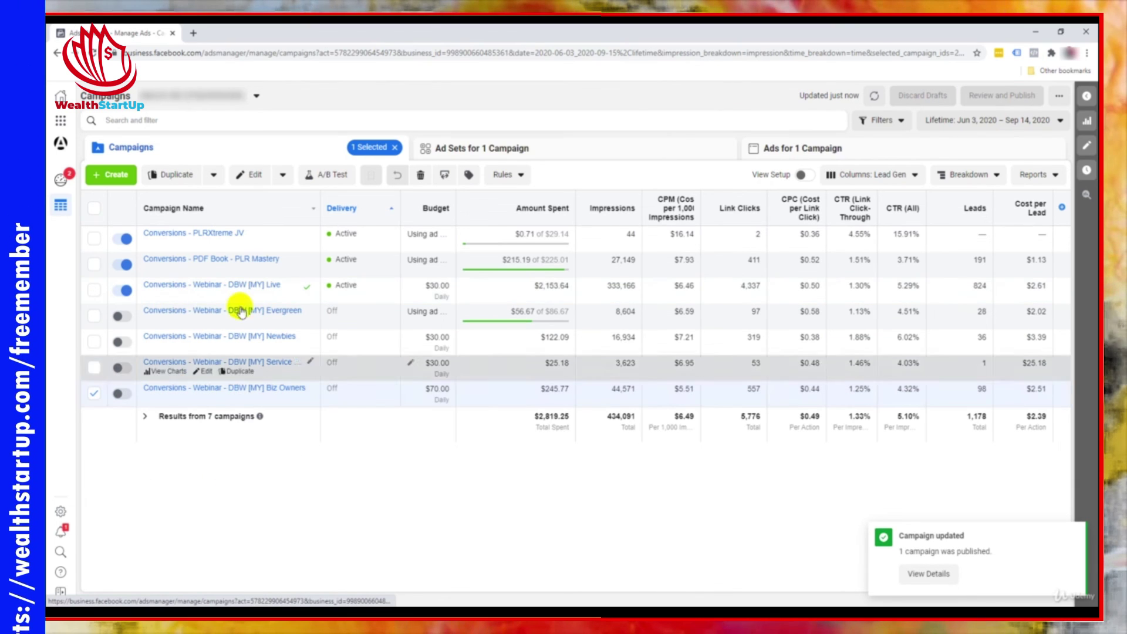
click(205, 294)
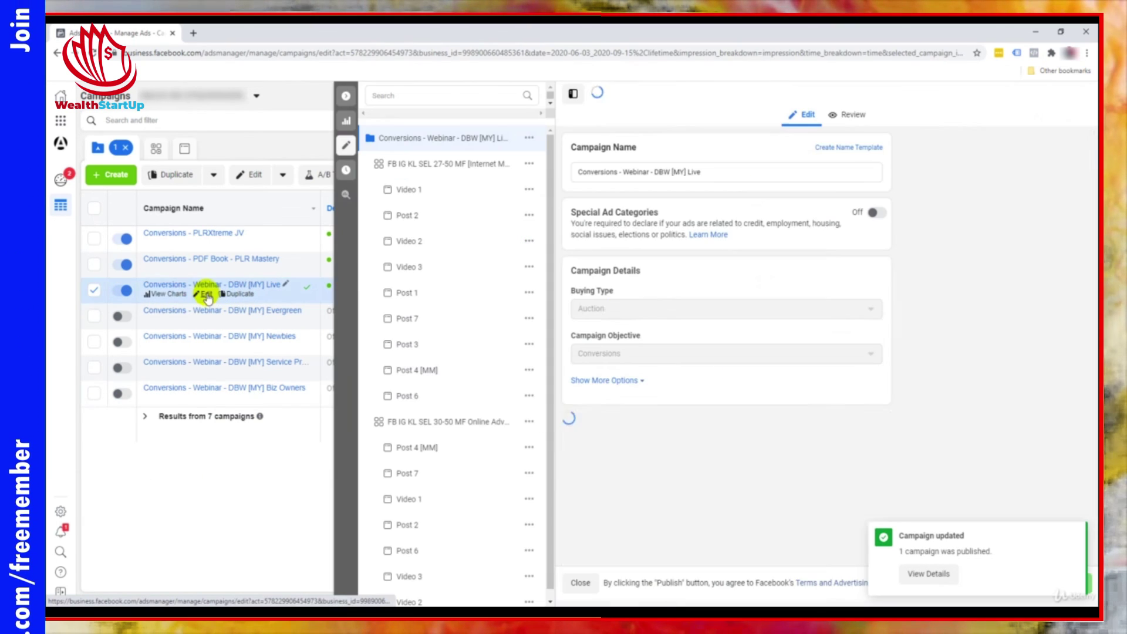
scroll(788, 378, down, 1)
click(659, 467)
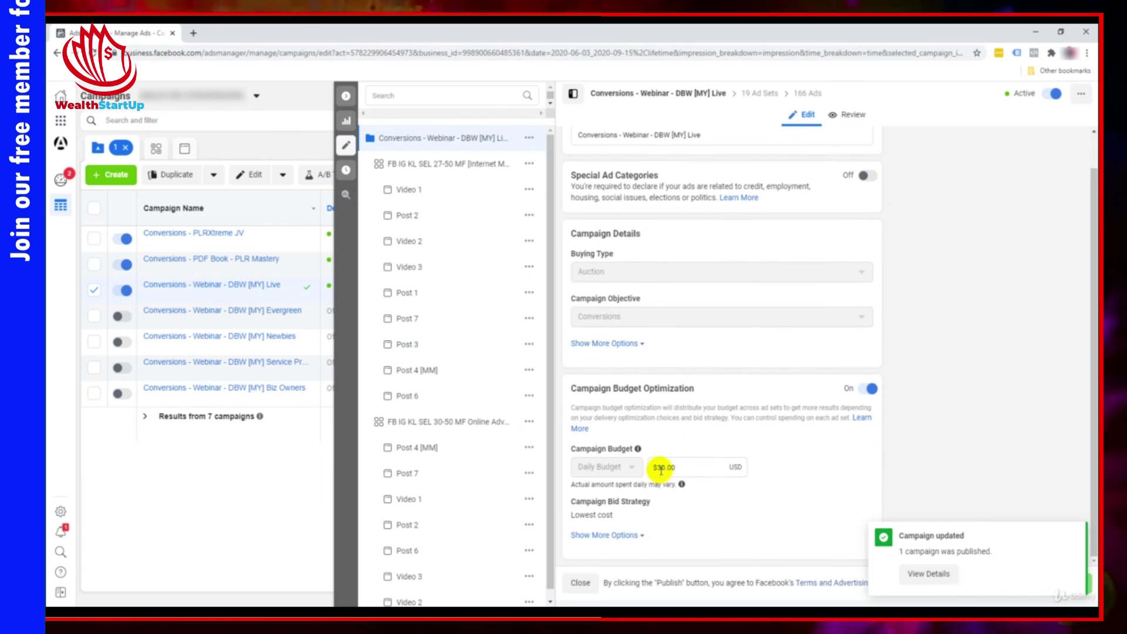
text(6)
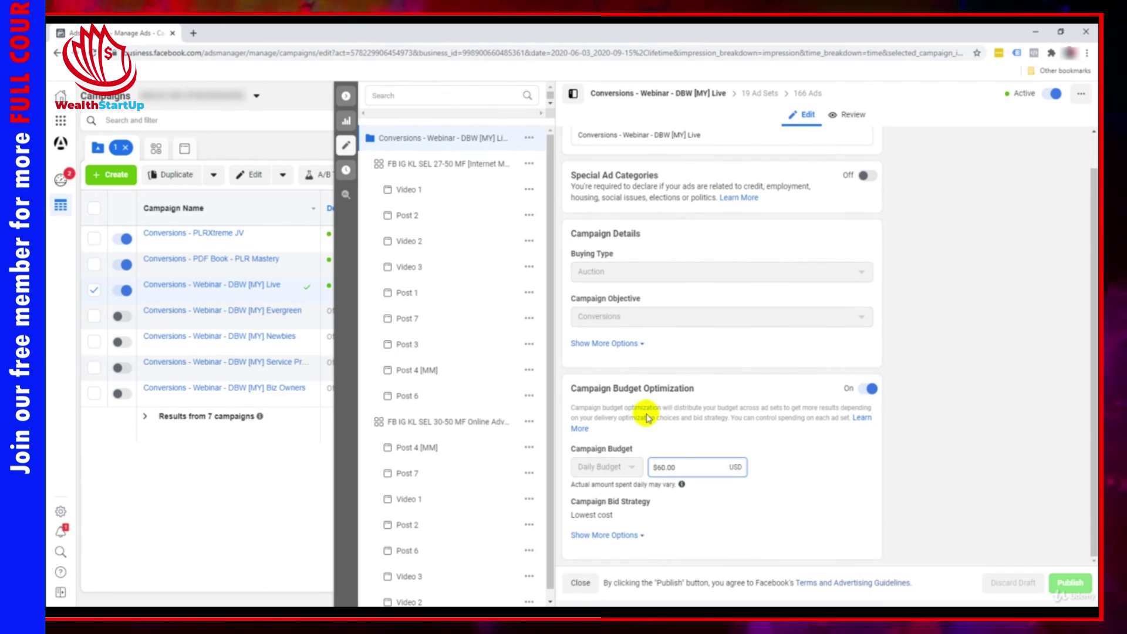
click(747, 435)
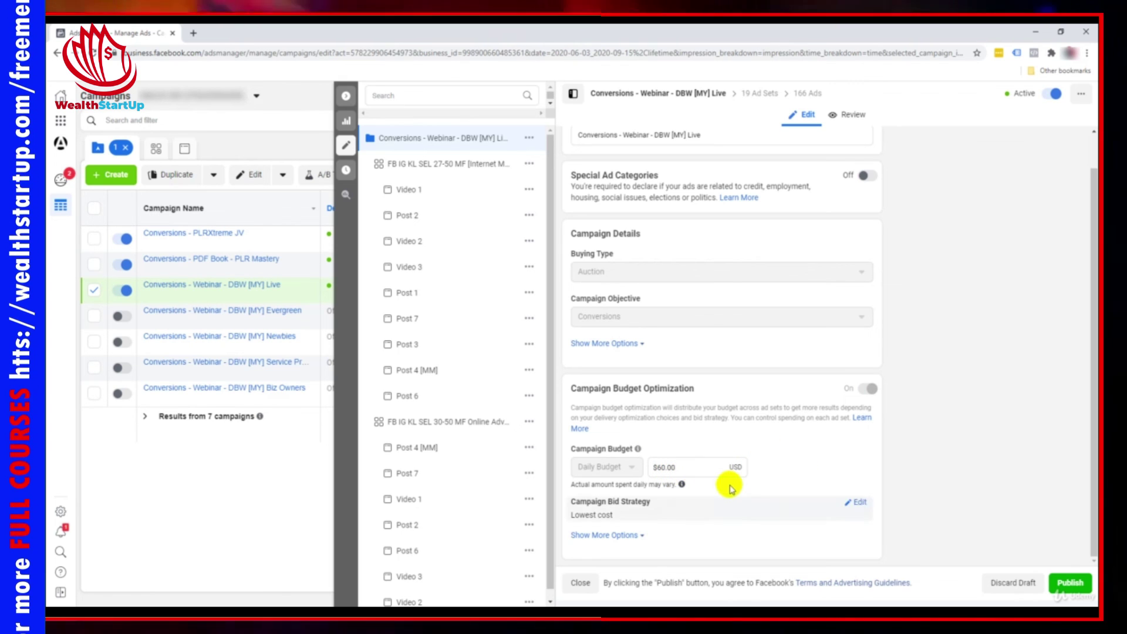
click(1070, 583)
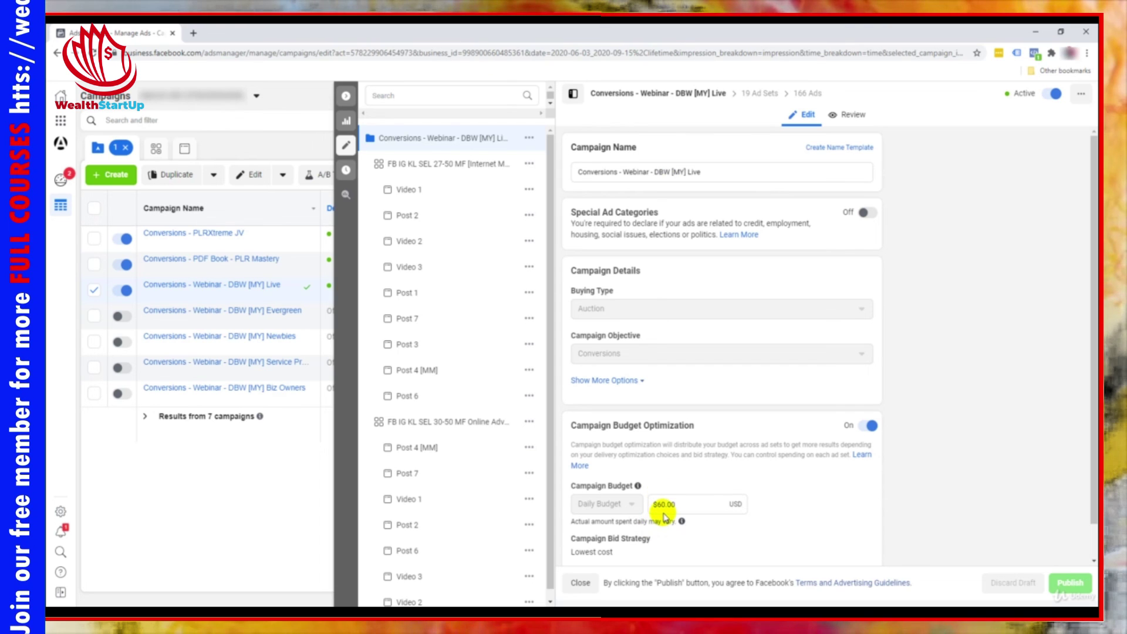
Close the campaign editor and show the ad sets of the Conversions - Webinar - DBW [MY] Live campaign.
click(347, 97)
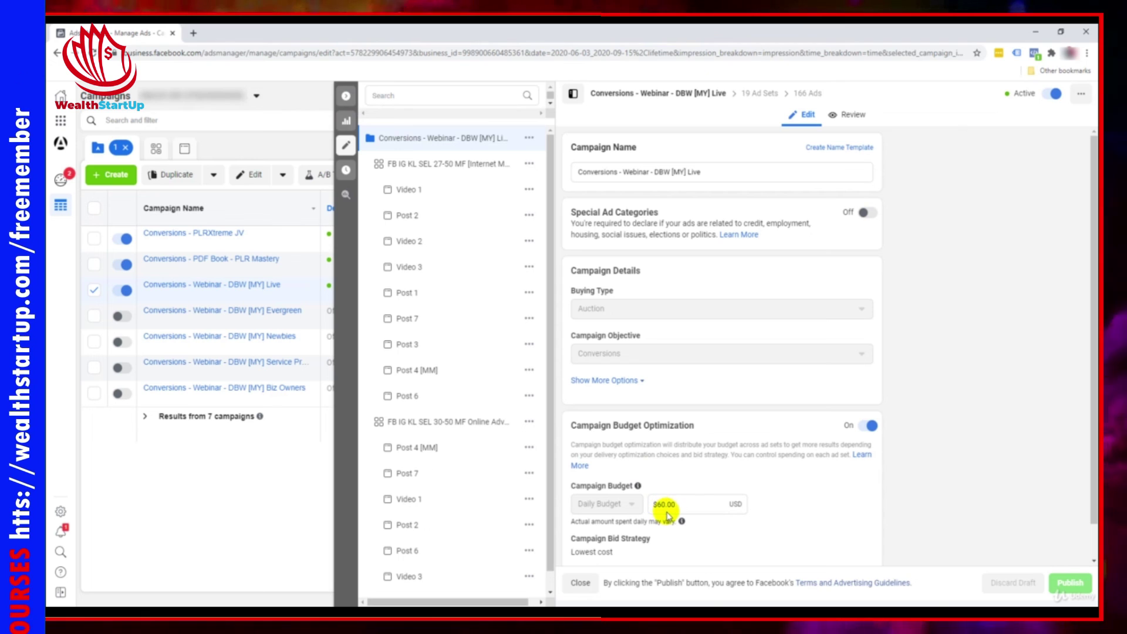
click(347, 95)
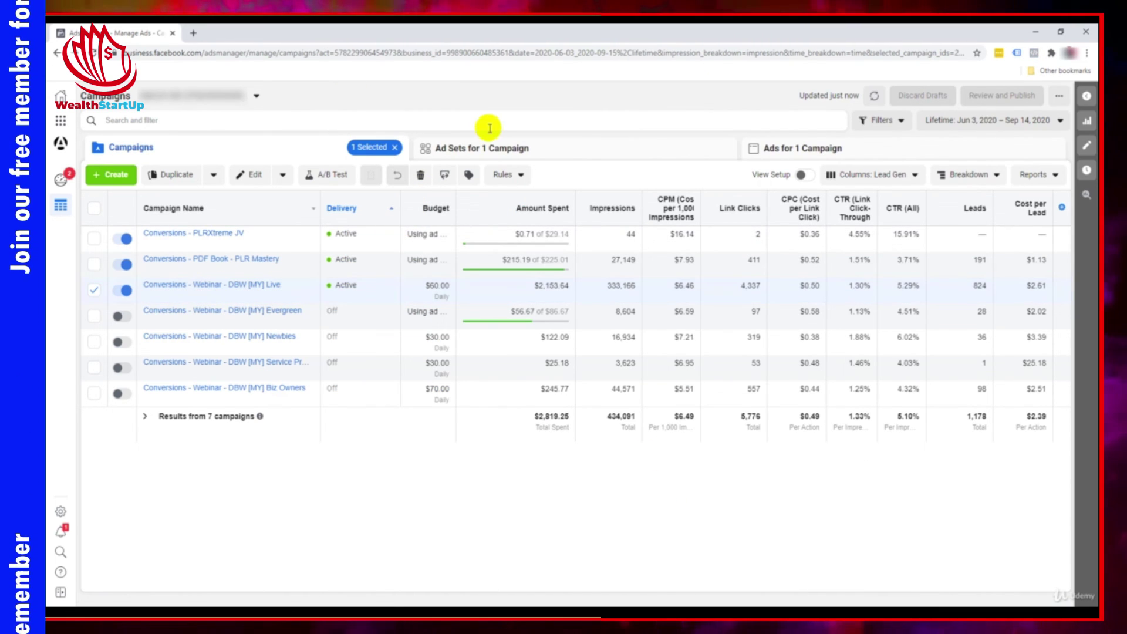
click(493, 148)
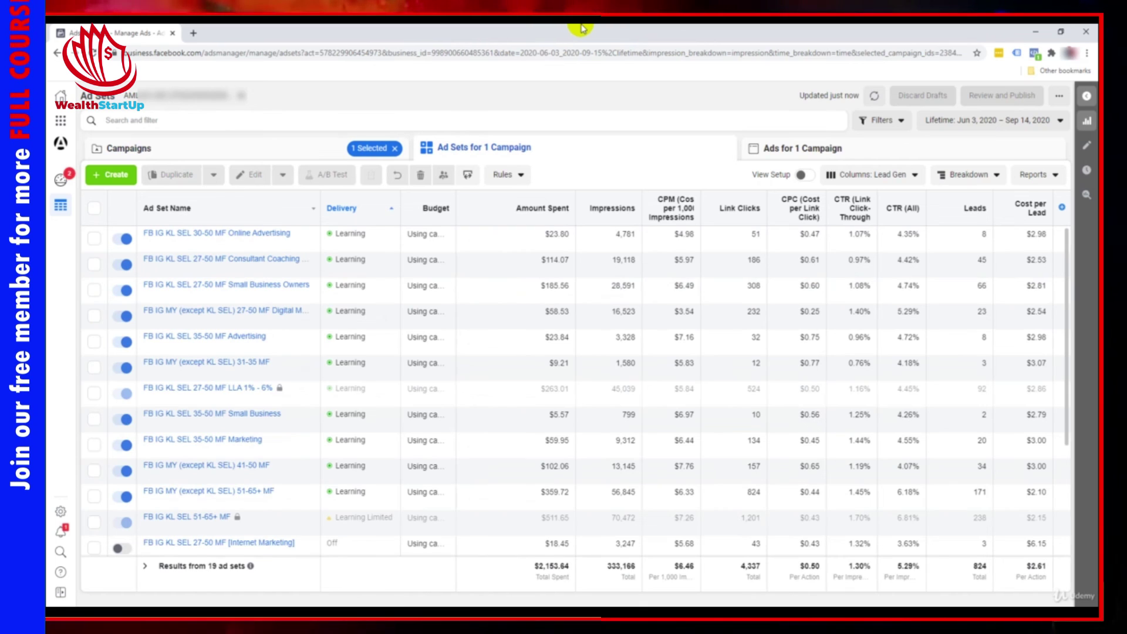